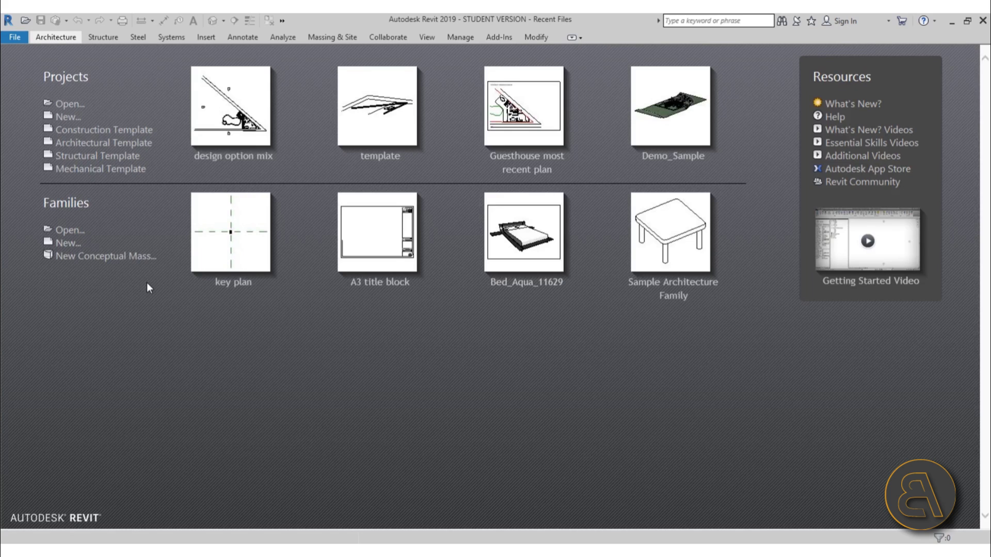
Create a project from the Architectural Template and set its length units to centimeters.
{"action": "left_click", "coordinate": [140, 143]}
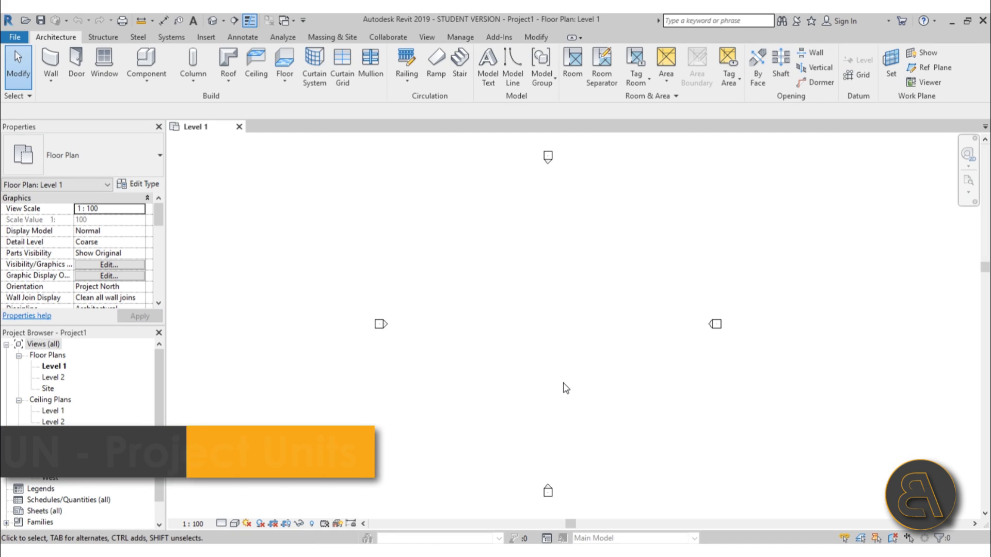
{"action": "key", "text": "u"}
{"action": "key", "text": "n"}
{"action": "left_click", "coordinate": [522, 228]}
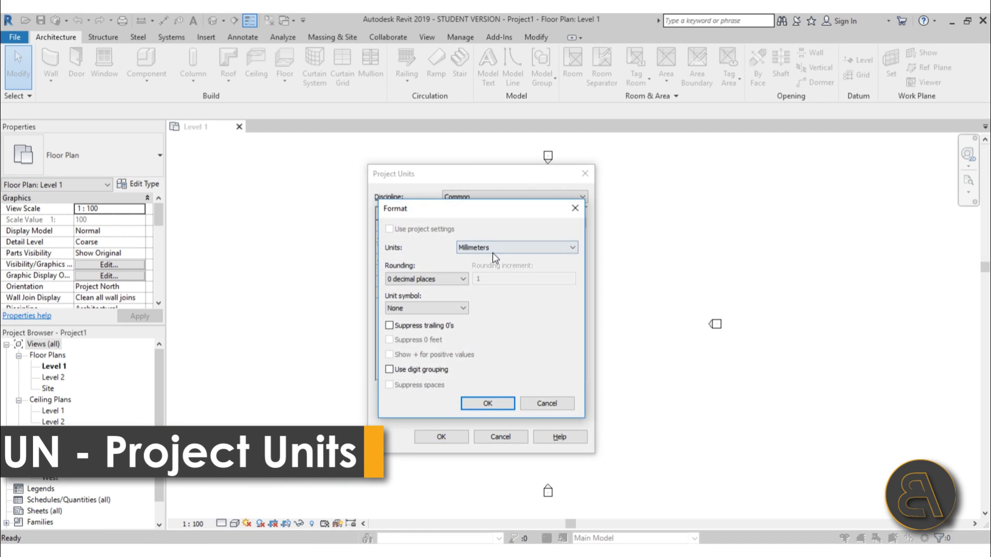
{"action": "left_click", "coordinate": [493, 248]}
{"action": "left_click", "coordinate": [476, 306]}
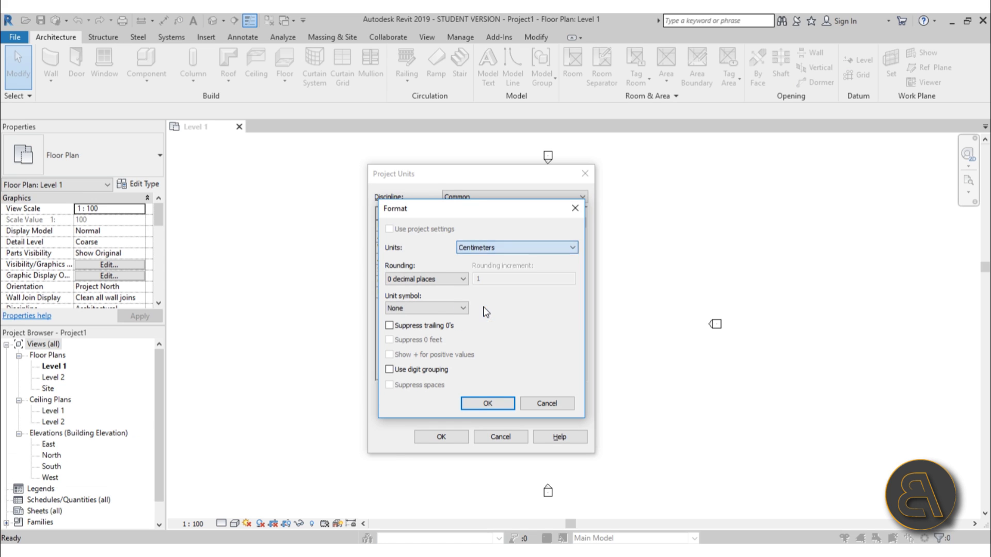
{"action": "left_click", "coordinate": [486, 403]}
{"action": "left_click", "coordinate": [443, 436]}
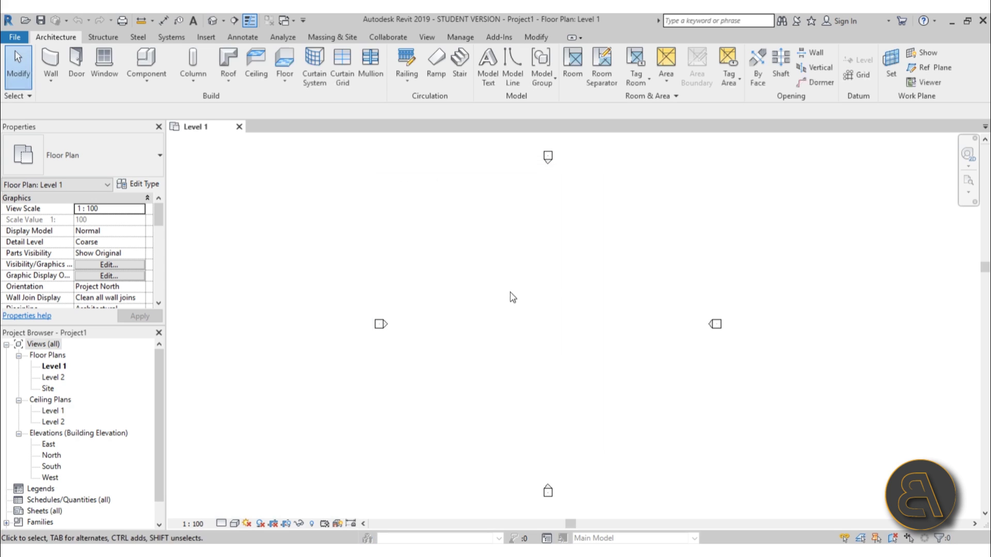
In the South elevation, set the elevation of Level 2 to 200 cm.
{"action": "middle_click_drag", "start_coordinate": [513, 296], "coordinate": [519, 304]}
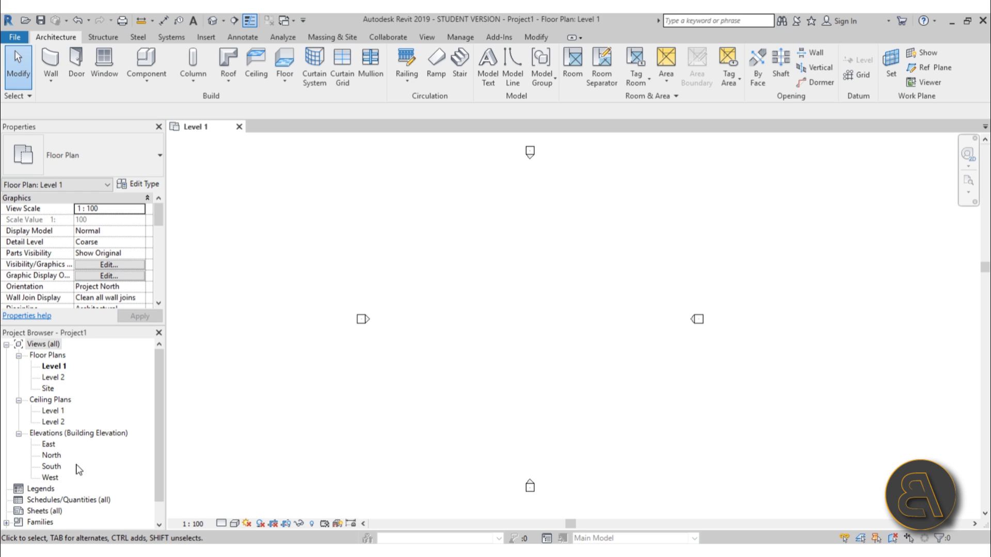
{"action": "double_click", "coordinate": [51, 466]}
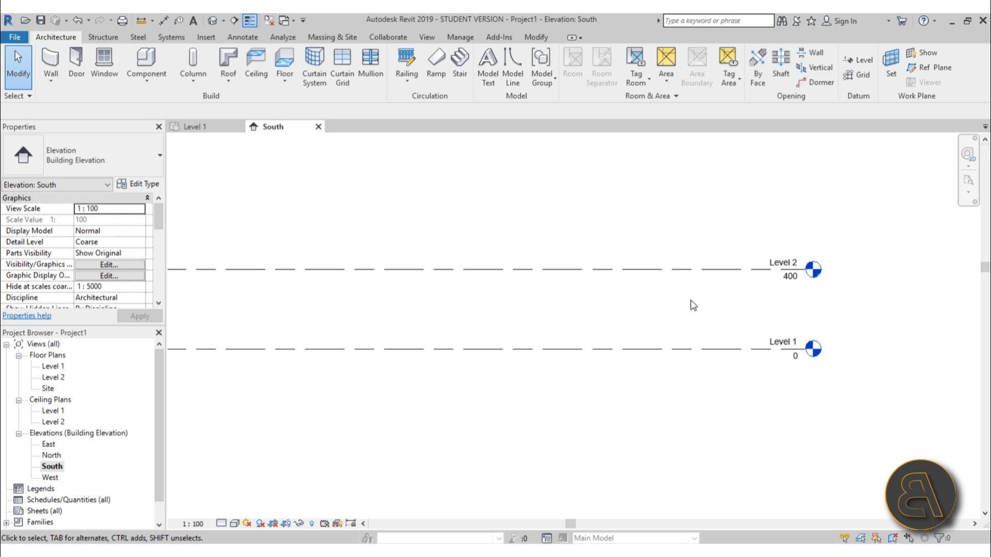
{"action": "double_click", "coordinate": [790, 278]}
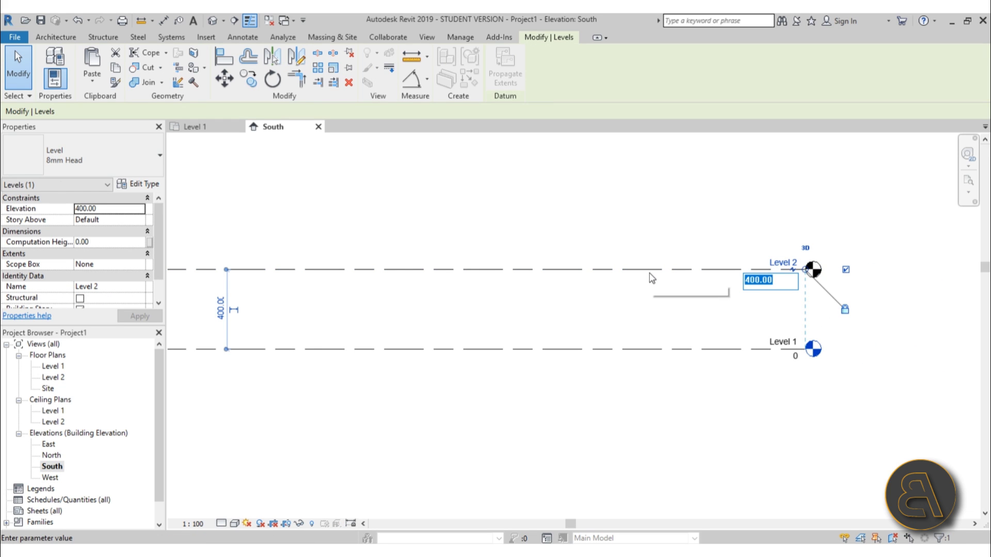
{"action": "type", "text": "20"}
{"action": "key", "text": "Return"}
{"action": "left_click", "coordinate": [628, 259]}
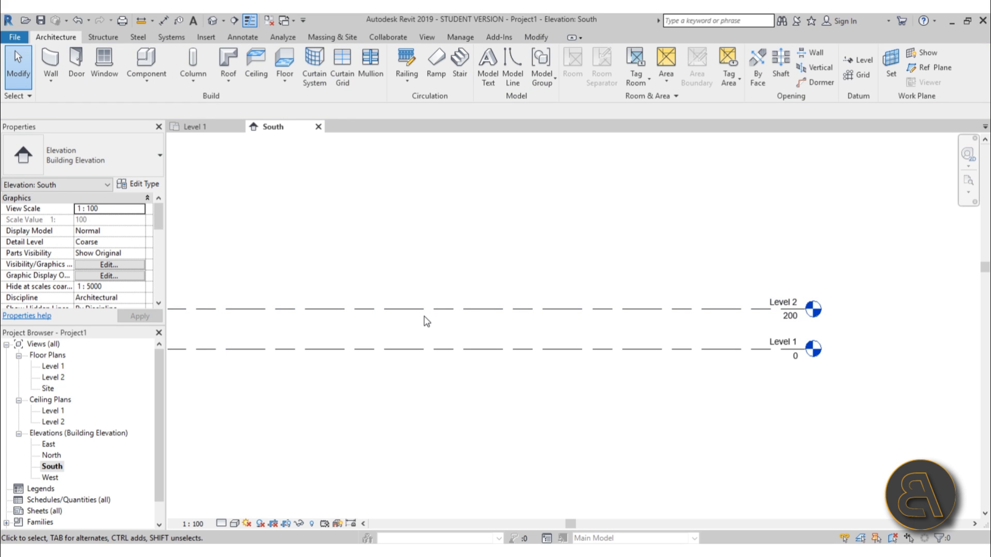
In the Level 1 floor plan, start the Wall tool and duplicate the Generic - 200mm type as "Complex wall".
{"action": "double_click", "coordinate": [52, 367]}
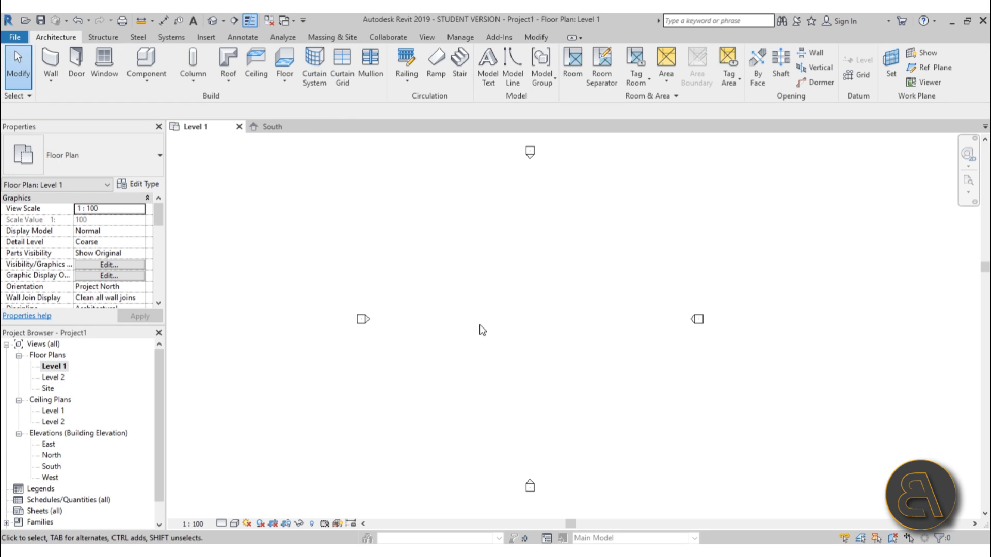
{"action": "scroll", "coordinate": [471, 309], "scroll_direction": "up", "scroll_amount": 3}
{"action": "scroll", "coordinate": [471, 308], "scroll_direction": "down", "scroll_amount": 1}
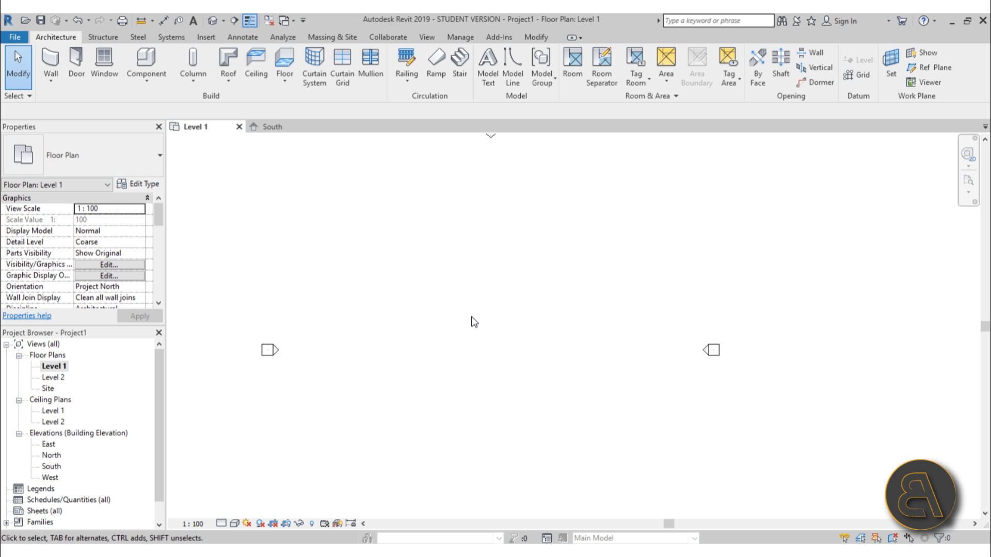
{"action": "left_click", "coordinate": [50, 61]}
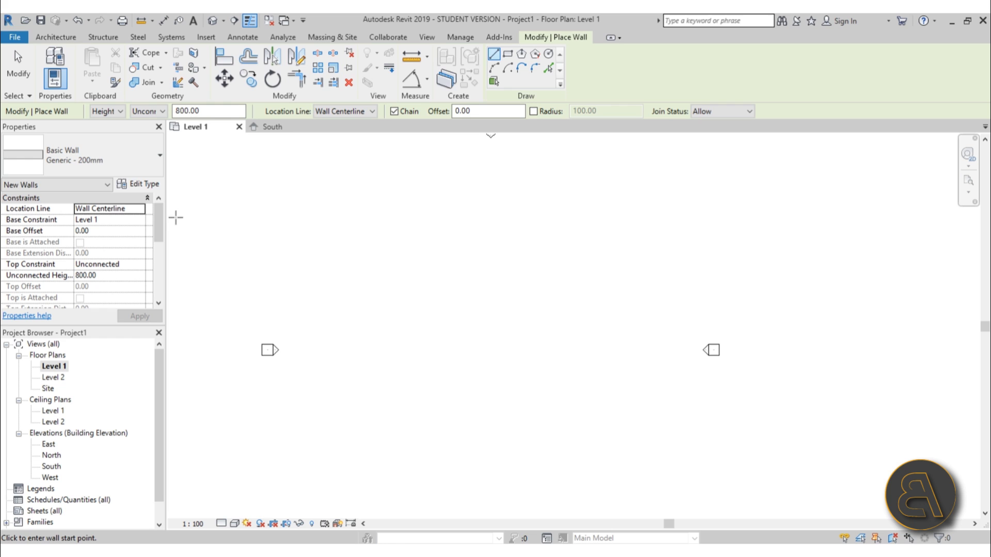
{"action": "left_click", "coordinate": [137, 184]}
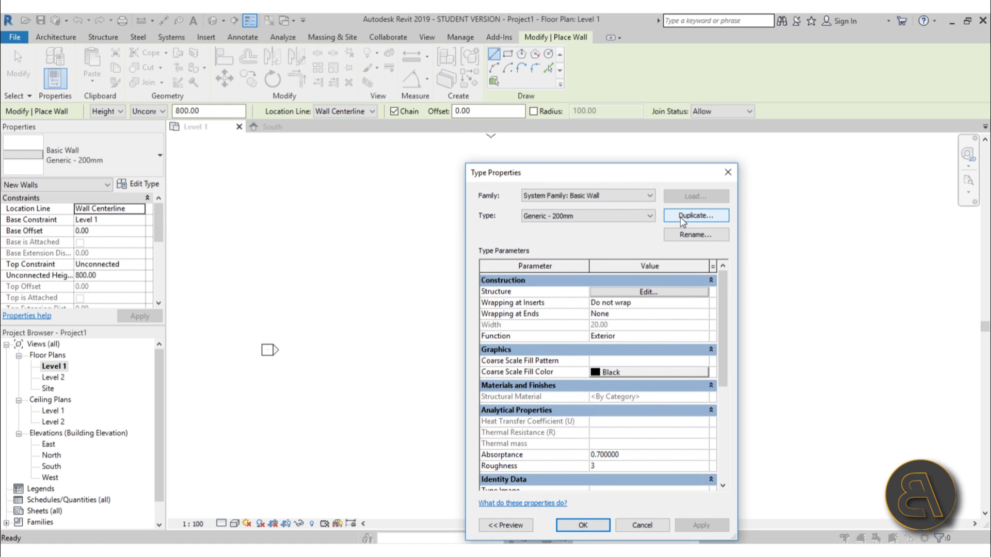
{"action": "left_click_drag", "start_coordinate": [616, 177], "coordinate": [502, 125]}
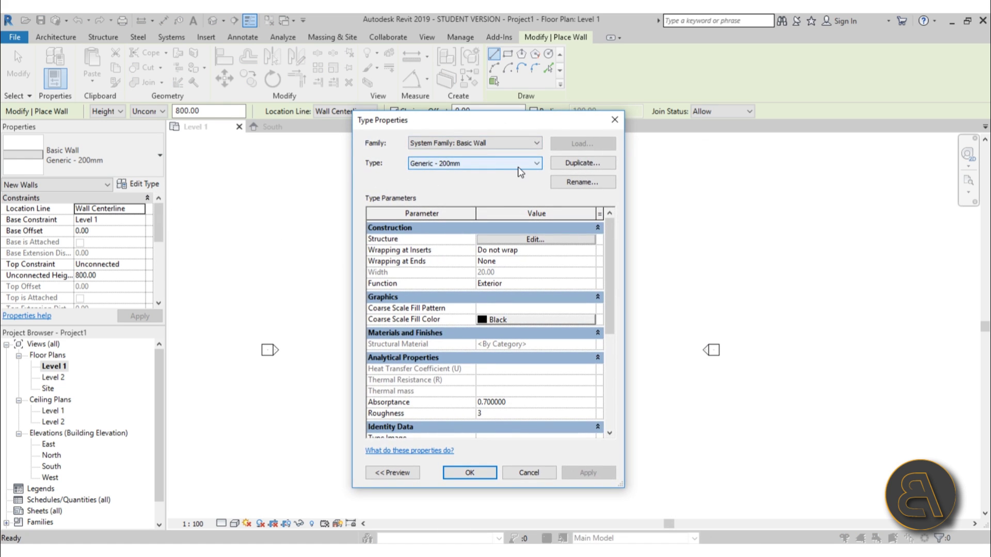
{"action": "left_click", "coordinate": [585, 165]}
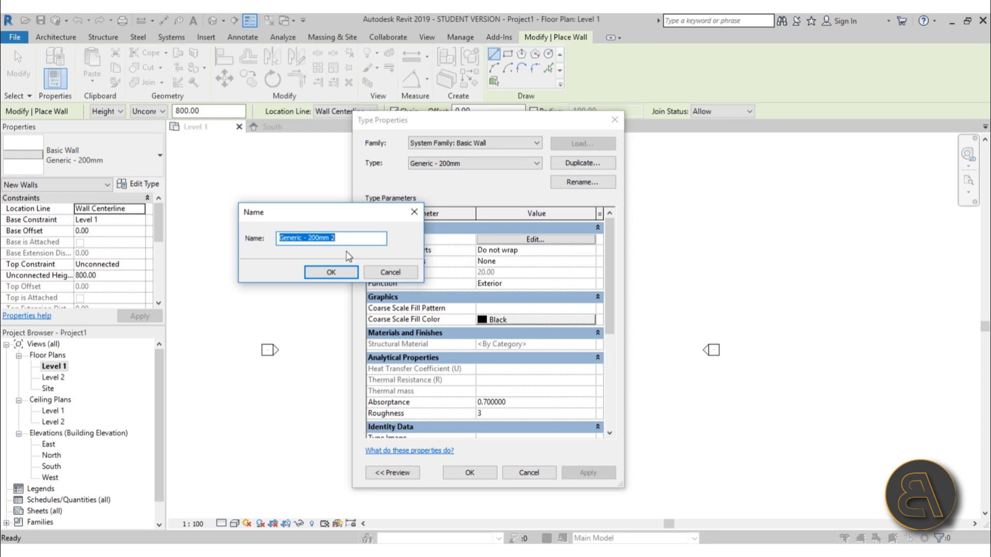
{"action": "type", "text": "Complex wall"}
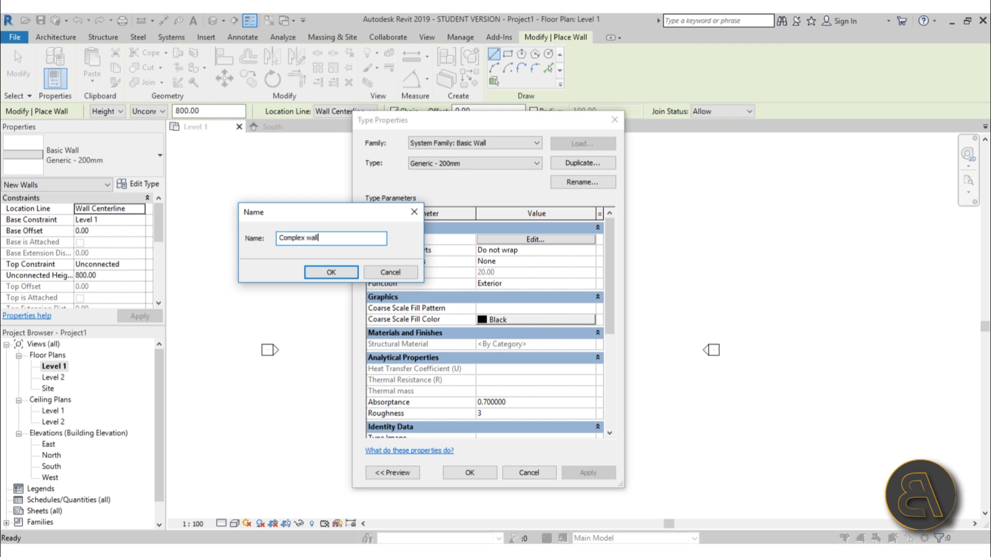
{"action": "key", "text": "Return"}
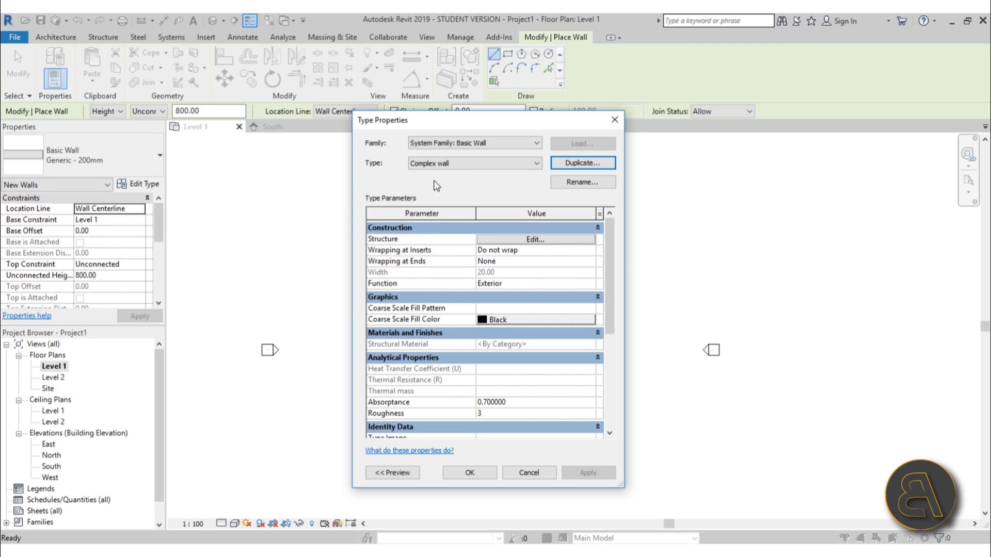
Edit the wall type's structure and assign the Polyisocyanate insulation material to the core Structure [1] layer.
{"action": "left_click", "coordinate": [539, 239]}
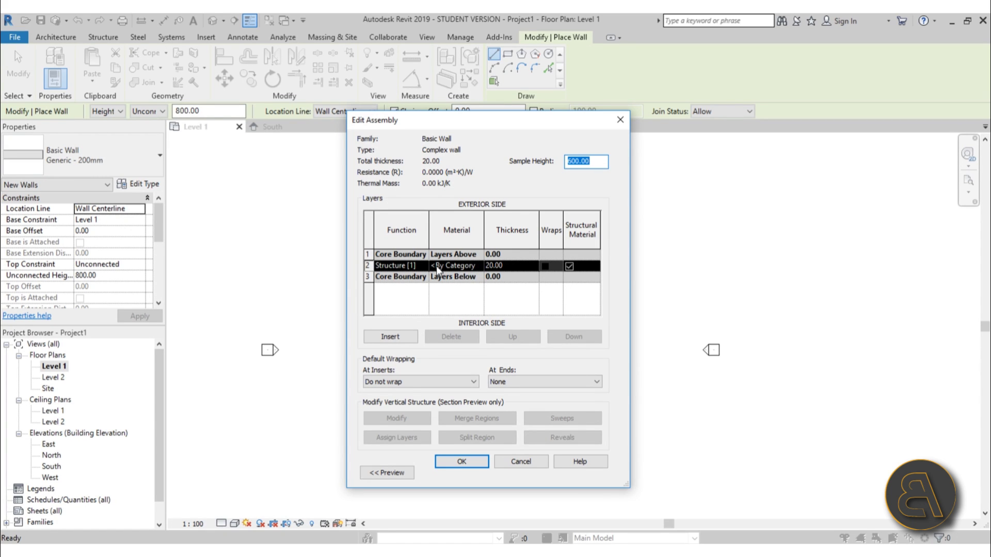
{"action": "left_click", "coordinate": [471, 266]}
{"action": "left_click", "coordinate": [478, 266]}
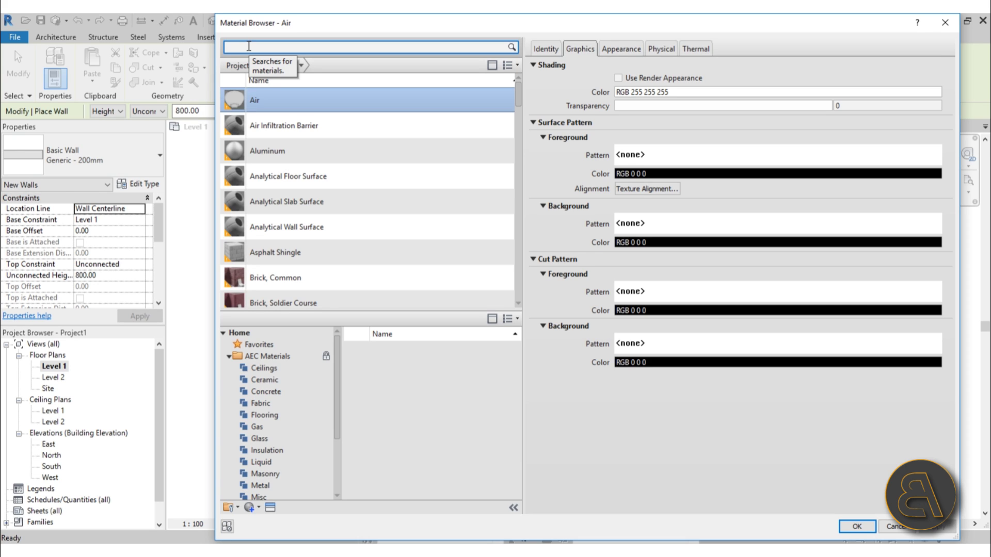
{"action": "left_click", "coordinate": [249, 46]}
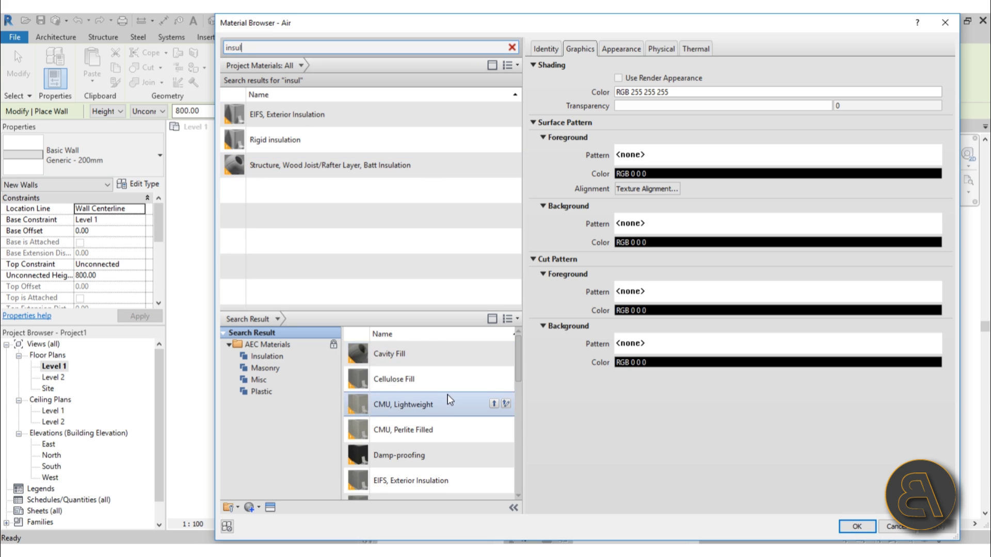
{"action": "scroll", "coordinate": [447, 401], "scroll_direction": "down", "scroll_amount": 4}
{"action": "scroll", "coordinate": [474, 398], "scroll_direction": "up", "scroll_amount": 2}
{"action": "left_click", "coordinate": [493, 422]}
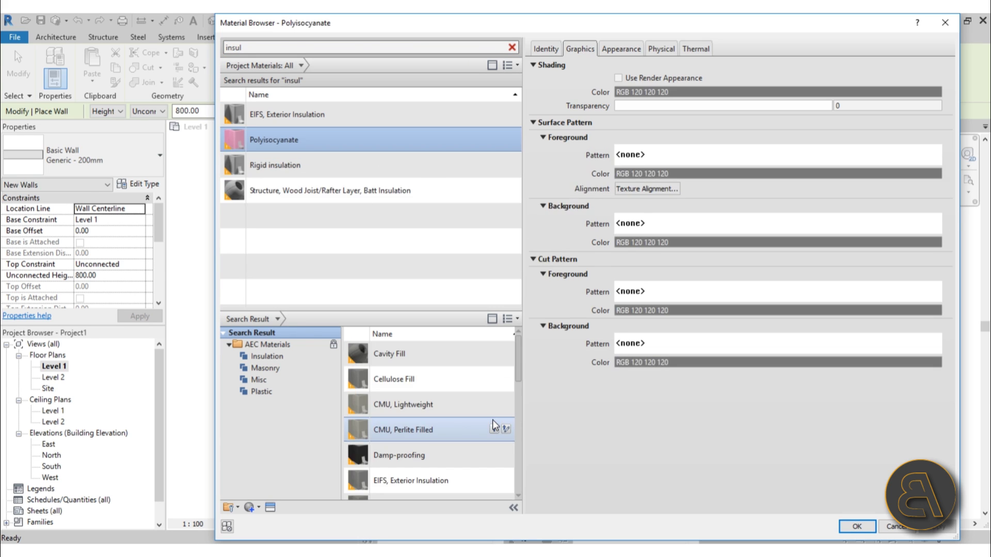
{"action": "left_click", "coordinate": [857, 526]}
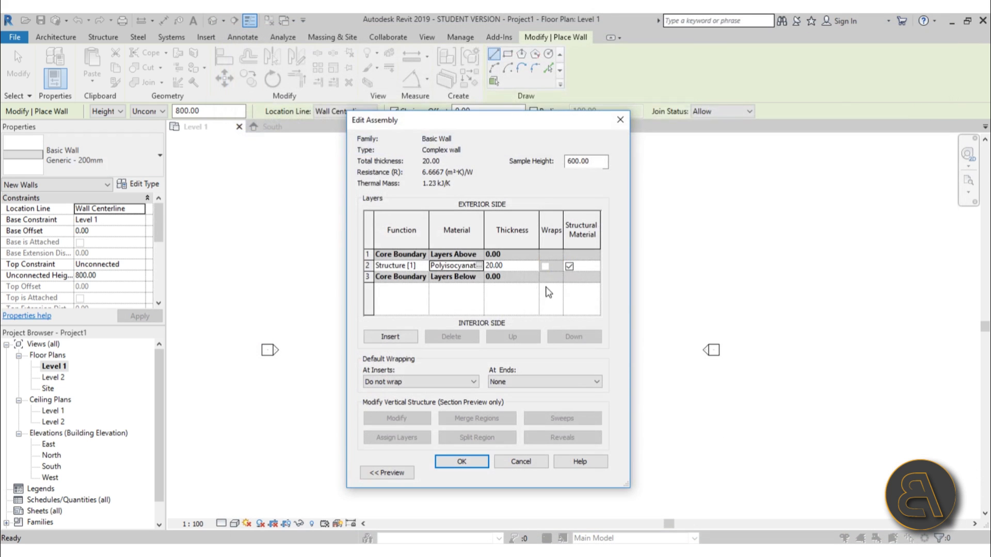
Insert three new layers on the exterior side of the core boundary in the wall assembly.
{"action": "left_click", "coordinate": [366, 265]}
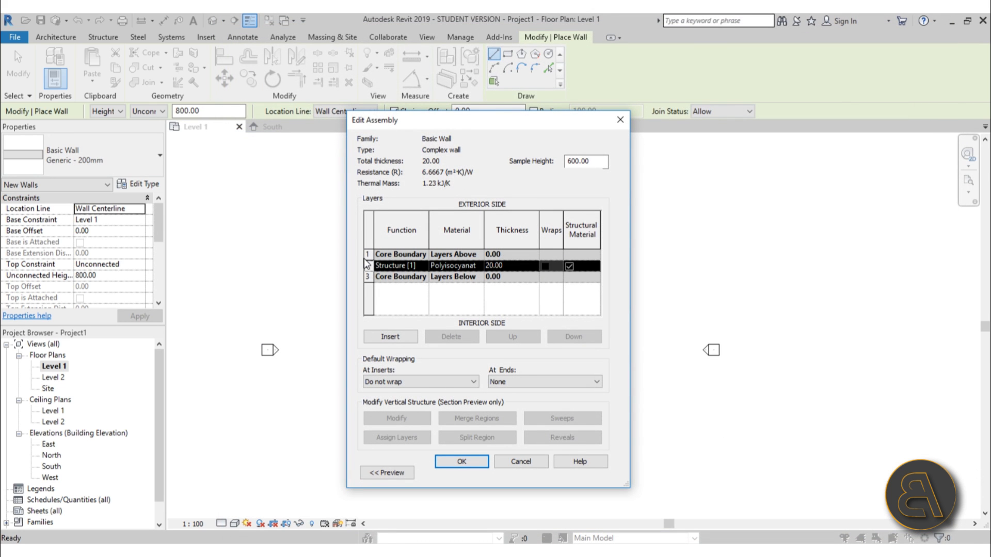
{"action": "left_click", "coordinate": [391, 336]}
{"action": "left_click", "coordinate": [525, 340]}
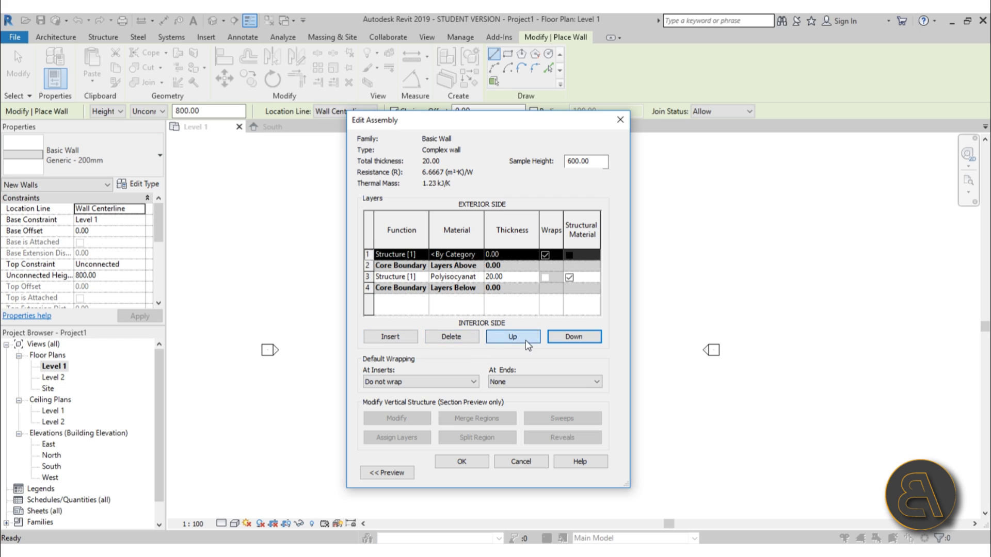
{"action": "left_click", "coordinate": [393, 341]}
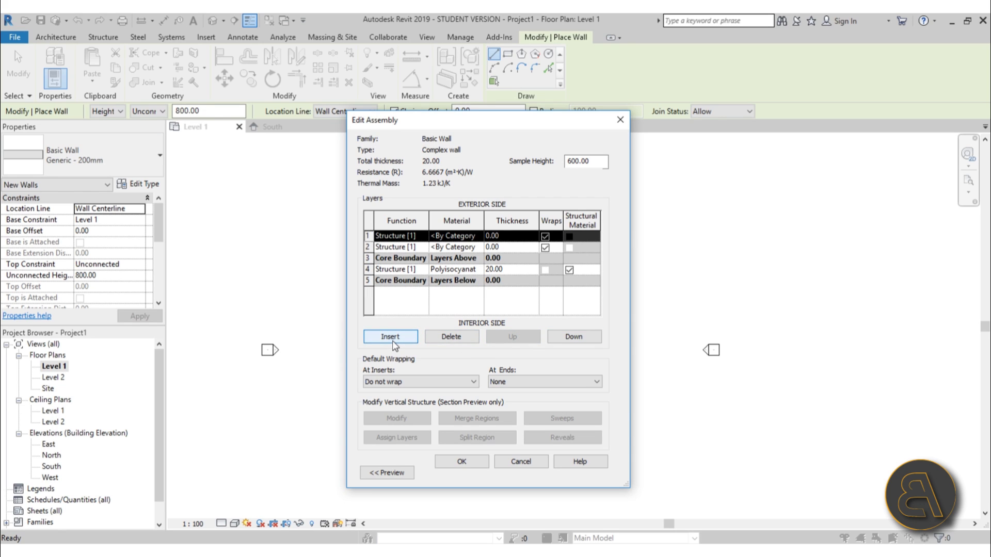
{"action": "left_click", "coordinate": [397, 340]}
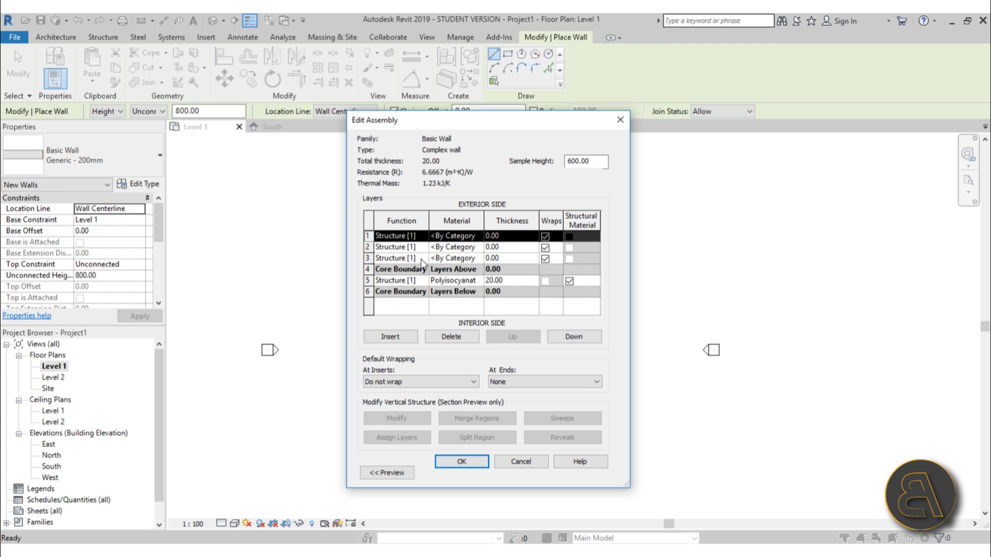
Set the three new layers' functions, from the core outwards, to Substrate [2], Thermal/Air Layer [3] and Finish 1 [4].
{"action": "left_click", "coordinate": [421, 260]}
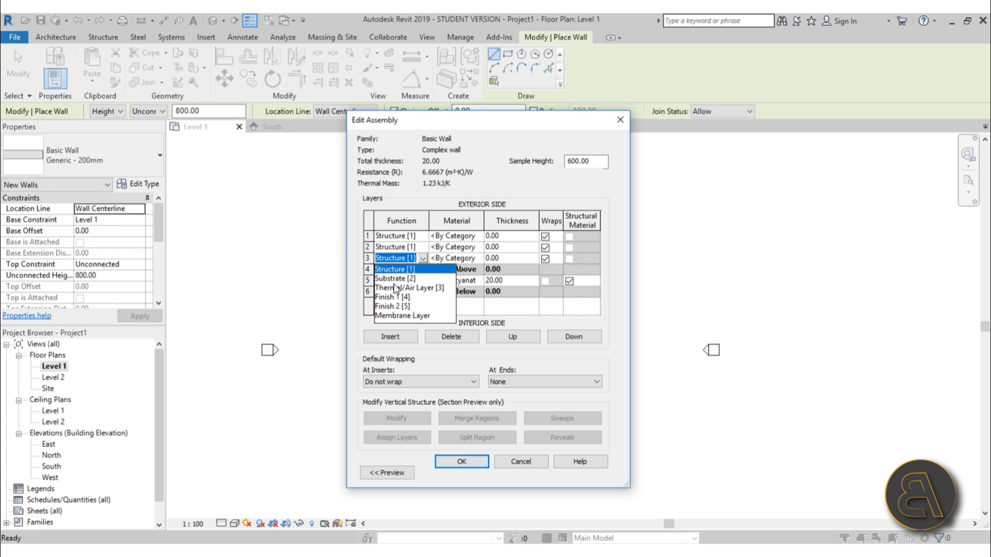
{"action": "left_click", "coordinate": [395, 278]}
{"action": "left_click", "coordinate": [419, 248]}
{"action": "left_click", "coordinate": [422, 248]}
{"action": "left_click", "coordinate": [408, 268]}
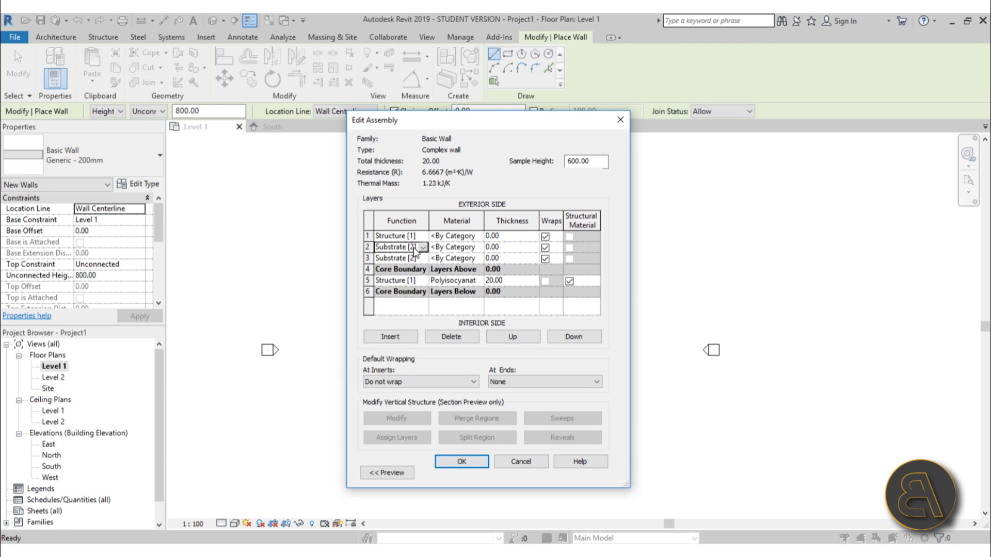
{"action": "left_click", "coordinate": [423, 247]}
{"action": "left_click", "coordinate": [416, 273]}
{"action": "left_click", "coordinate": [423, 237]}
{"action": "left_click", "coordinate": [401, 280]}
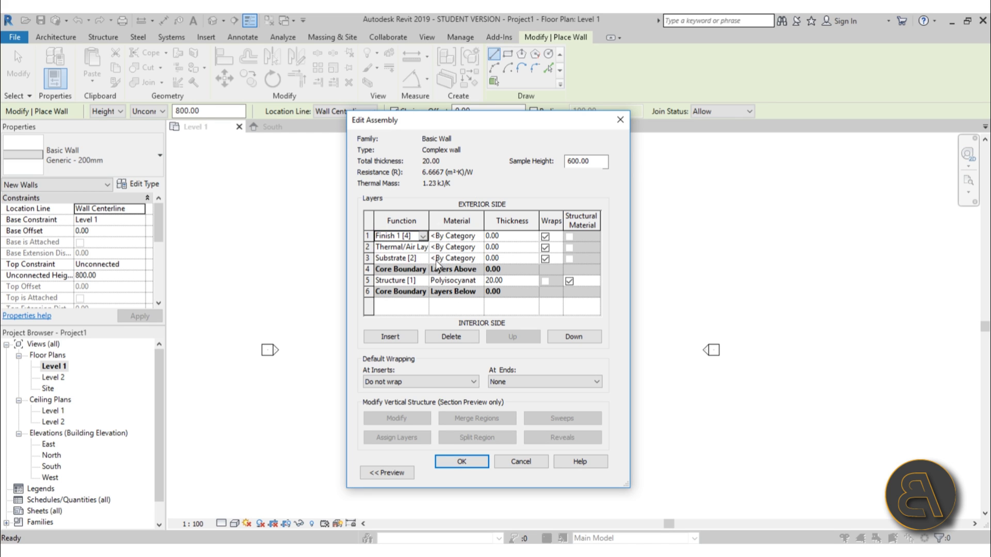
Assign Plywood, Sheathing to the Substrate [2] layer and set its thickness to 2 cm.
{"action": "left_click", "coordinate": [480, 259]}
{"action": "left_click", "coordinate": [480, 259]}
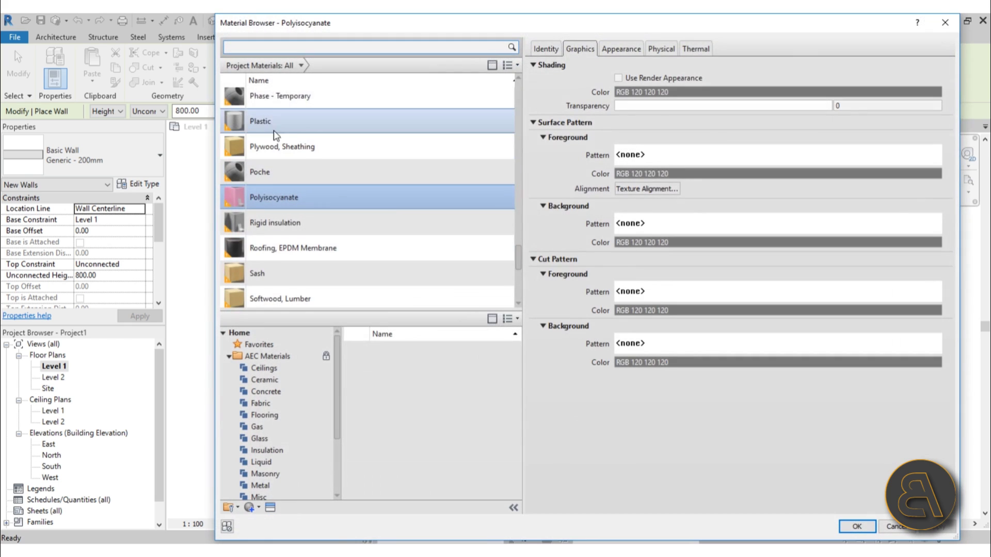
{"action": "double_click", "coordinate": [284, 150]}
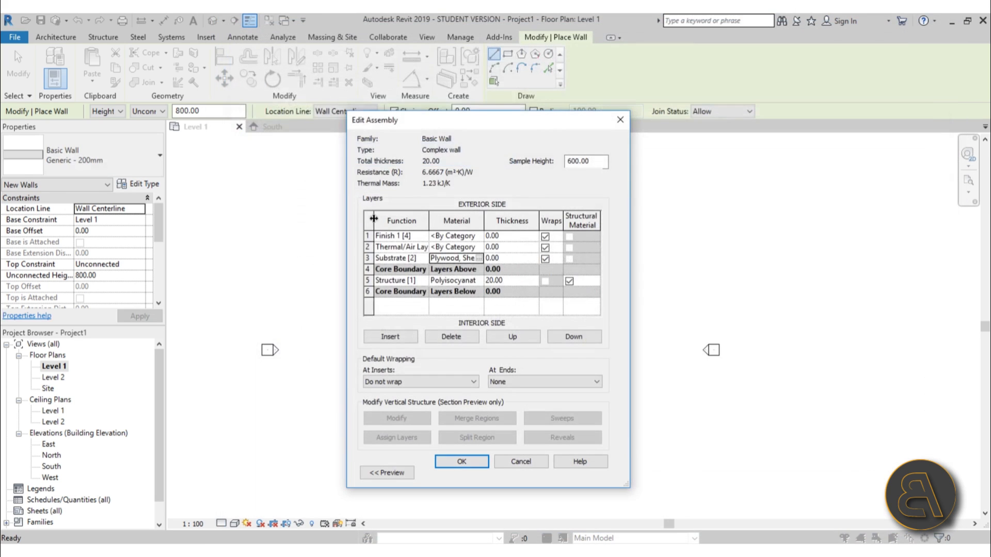
{"action": "left_click", "coordinate": [514, 259]}
{"action": "type", "text": "2"}
{"action": "key", "text": "Tab"}
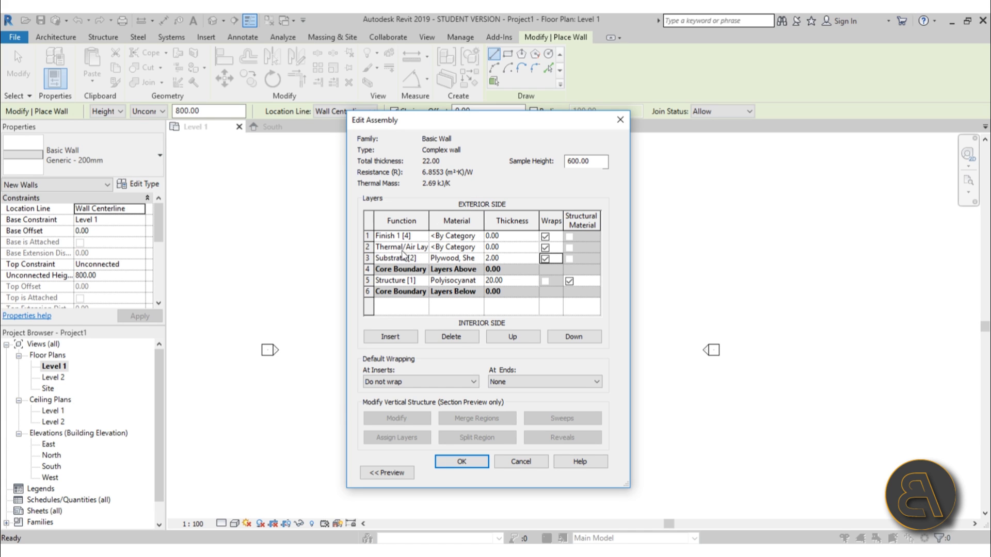
Search the materials for "air" and assign Air to the Thermal/Air layer.
{"action": "left_click", "coordinate": [464, 258]}
{"action": "left_click", "coordinate": [478, 258]}
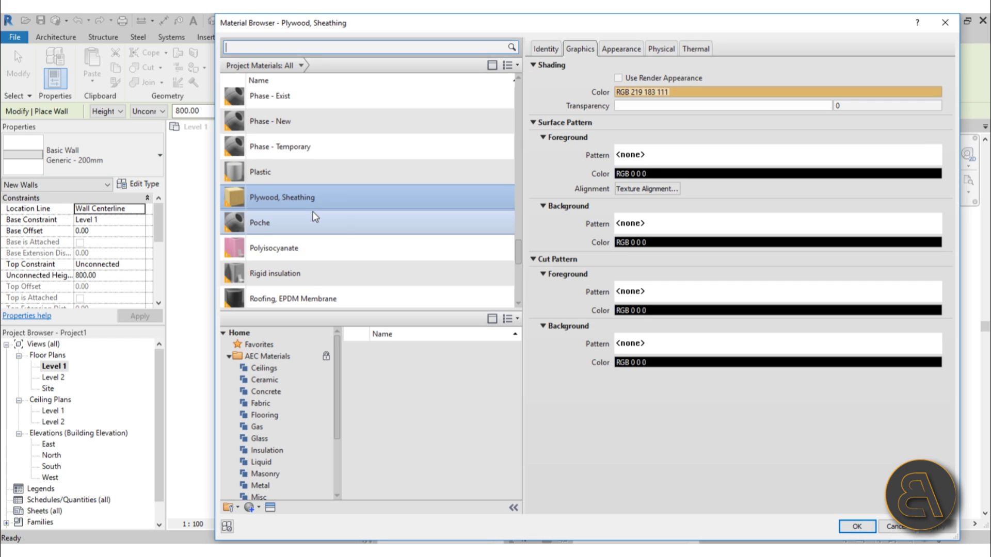
{"action": "scroll", "coordinate": [289, 206], "scroll_direction": "up", "scroll_amount": 1}
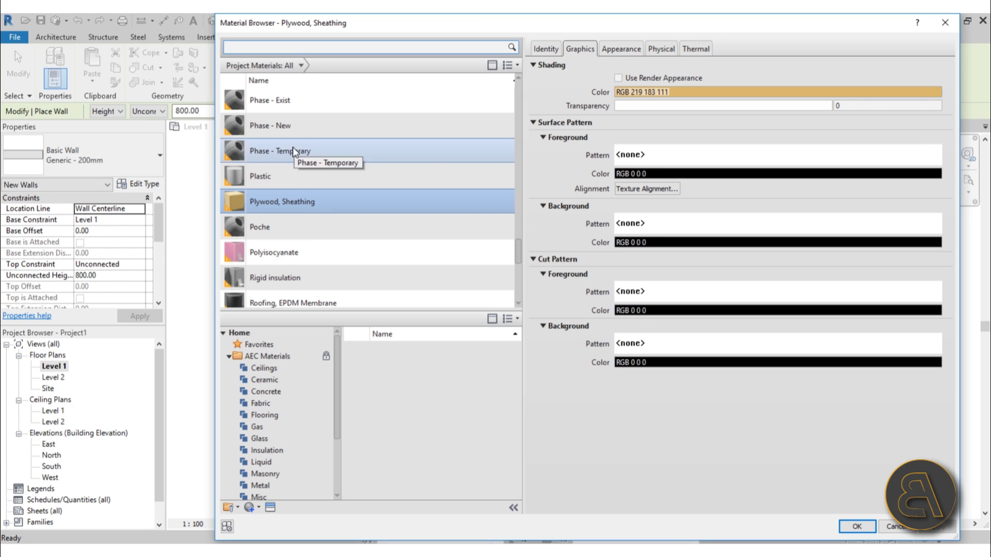
{"action": "left_click", "coordinate": [254, 46]}
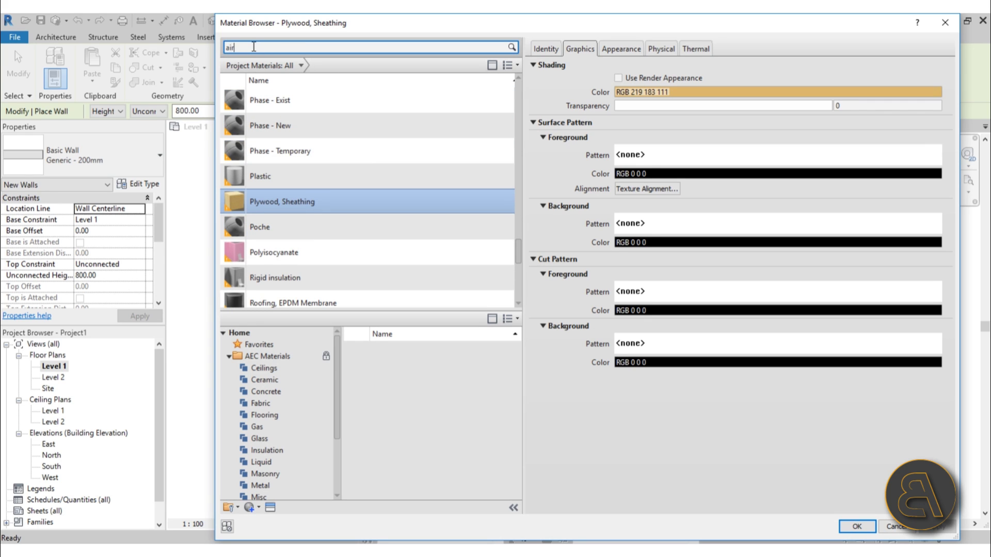
{"action": "double_click", "coordinate": [268, 110]}
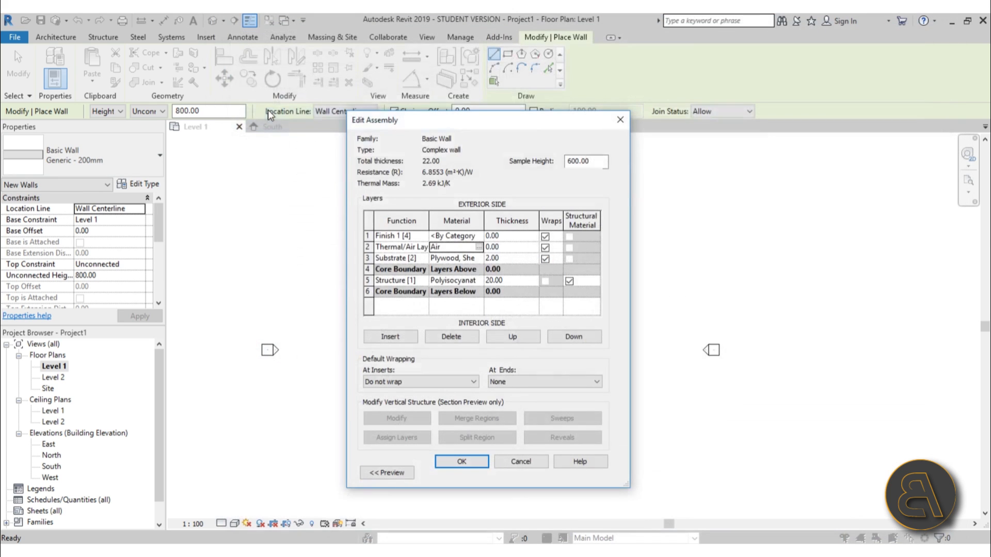
Set the Thermal/Air layer's thickness to 5 cm and the exterior Finish 1 layer's thickness to 2 cm.
{"action": "left_click", "coordinate": [508, 248]}
{"action": "type", "text": "5"}
{"action": "left_click", "coordinate": [501, 236]}
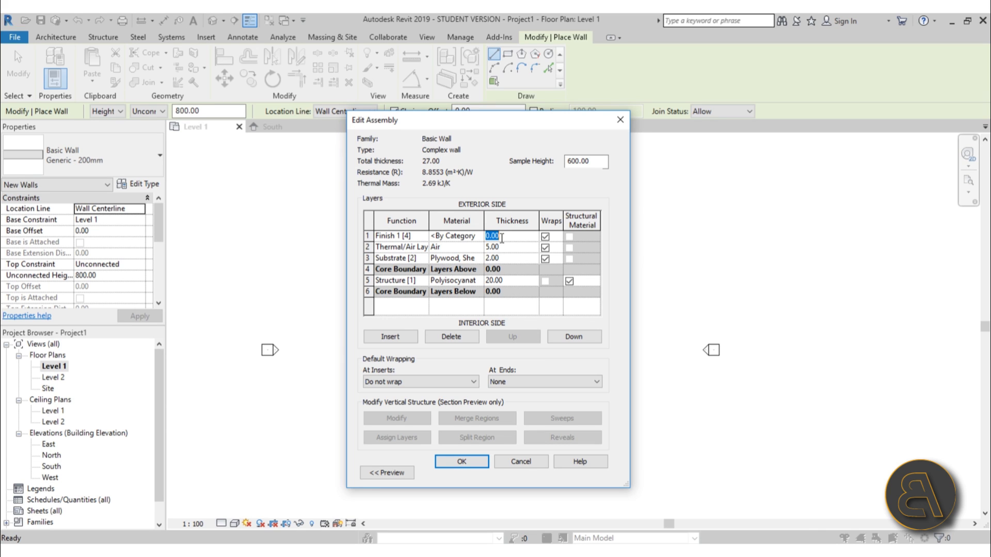
{"action": "type", "text": "2"}
Search the materials for "wood" and assign Birch from the library to the exterior Finish 1 layer.
{"action": "left_click", "coordinate": [464, 236]}
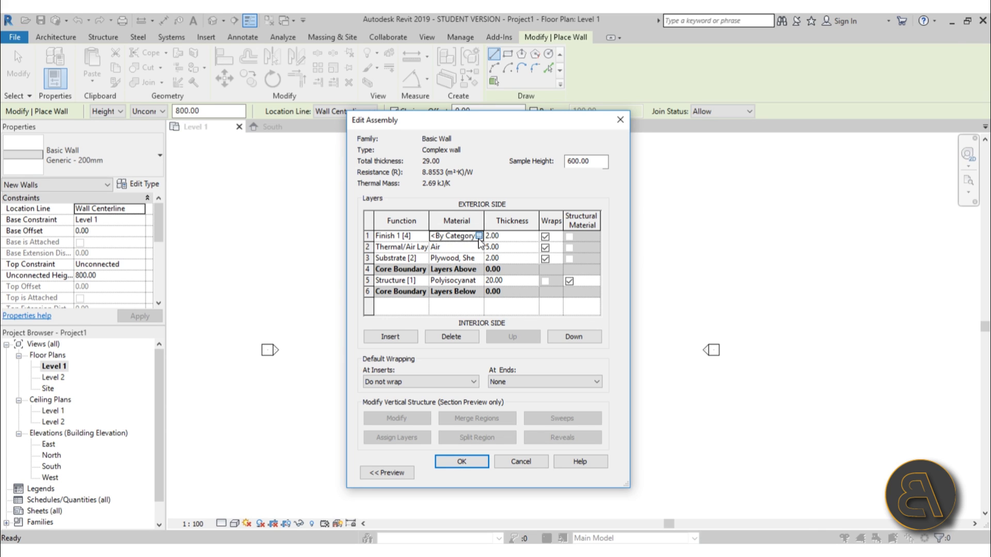
{"action": "left_click", "coordinate": [478, 236]}
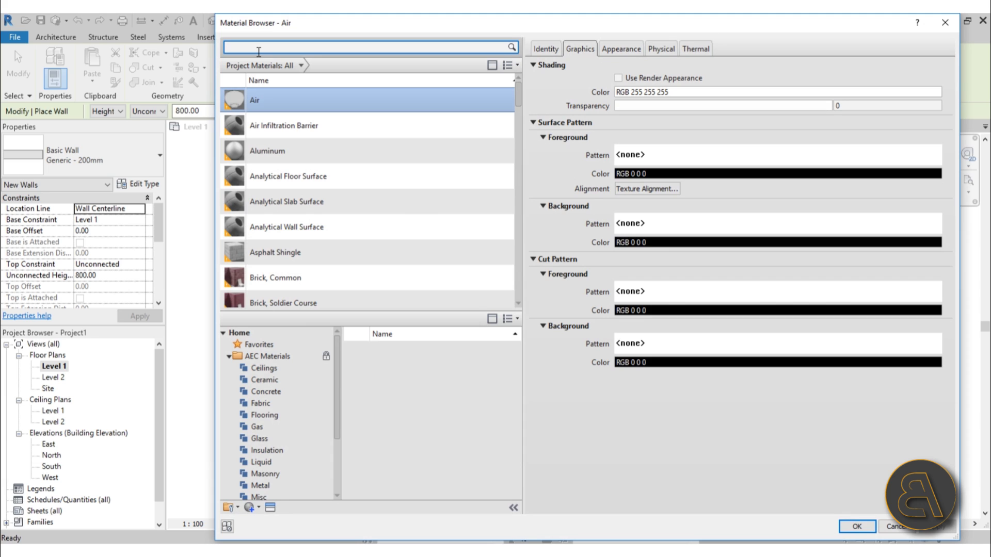
{"action": "left_click", "coordinate": [259, 52]}
{"action": "type", "text": "wood"}
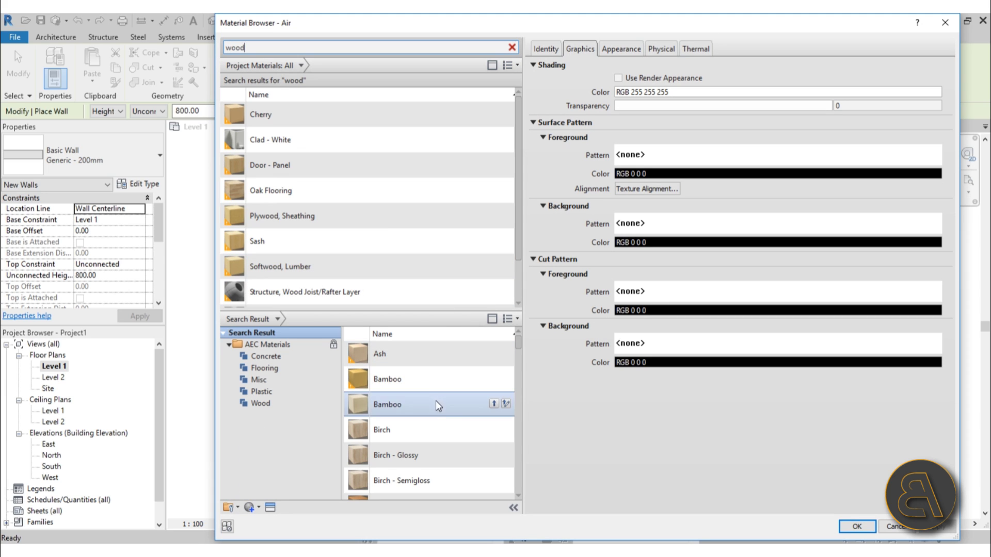
{"action": "left_click", "coordinate": [494, 429]}
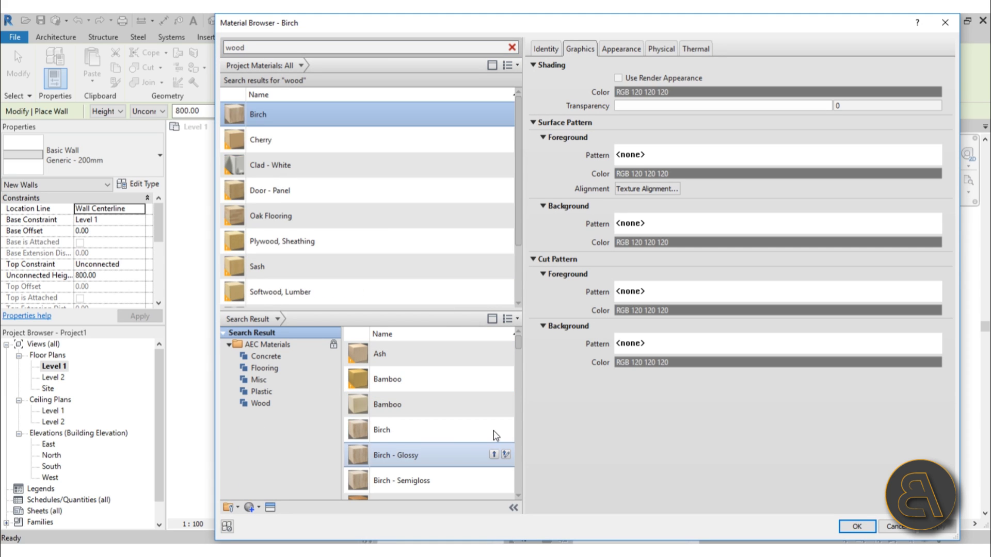
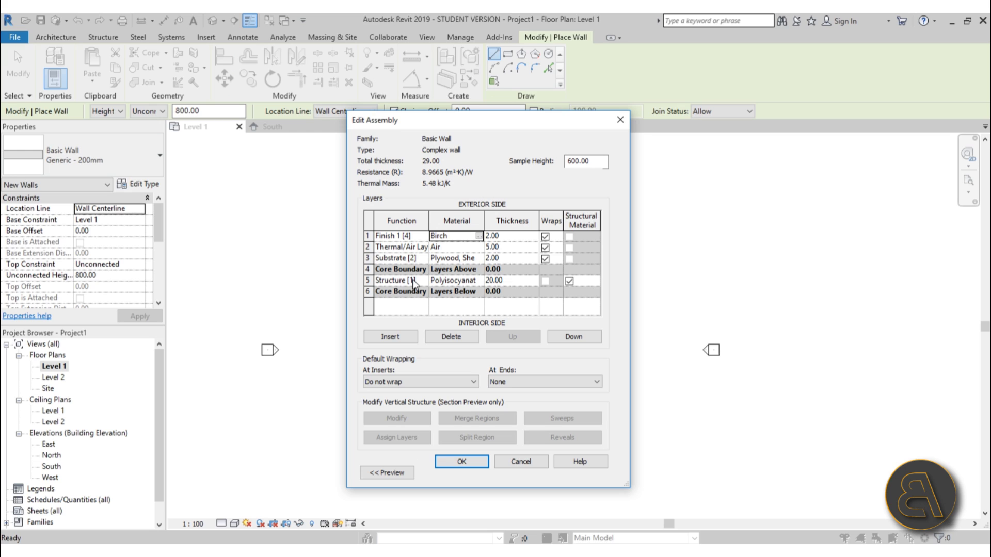
Insert three new layers on the interior side, below the lower core boundary of the wall assembly.
{"action": "left_click", "coordinate": [367, 292]}
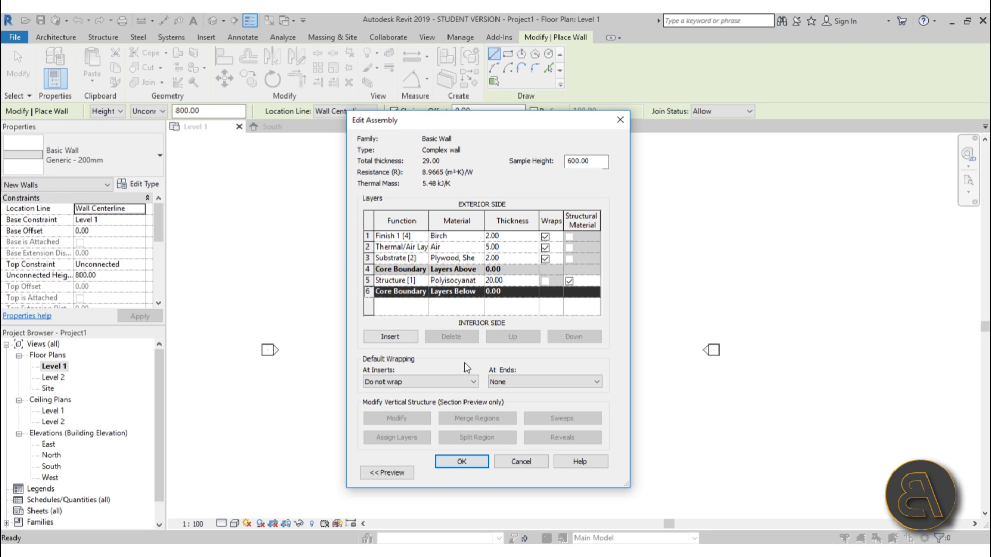
{"action": "left_click", "coordinate": [399, 337]}
{"action": "left_click", "coordinate": [572, 341]}
{"action": "left_click", "coordinate": [390, 338]}
{"action": "left_click", "coordinate": [390, 339]}
{"action": "scroll", "coordinate": [433, 296], "scroll_direction": "down", "scroll_amount": 1}
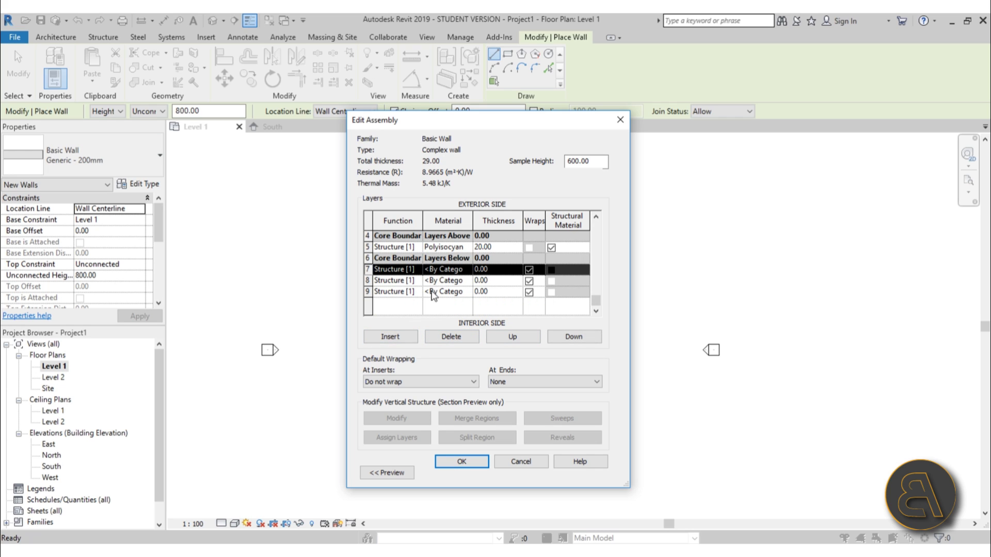
Set the three interior layers' thicknesses, from the core inwards, to 2, 3 and 2 cm.
{"action": "left_click", "coordinate": [499, 269]}
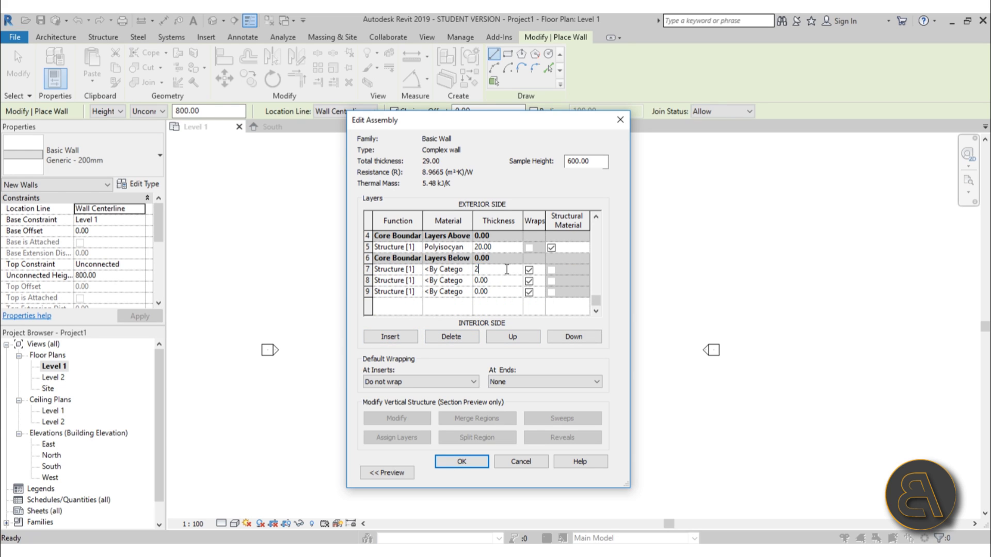
{"action": "left_click", "coordinate": [506, 281]}
{"action": "left_click", "coordinate": [505, 291]}
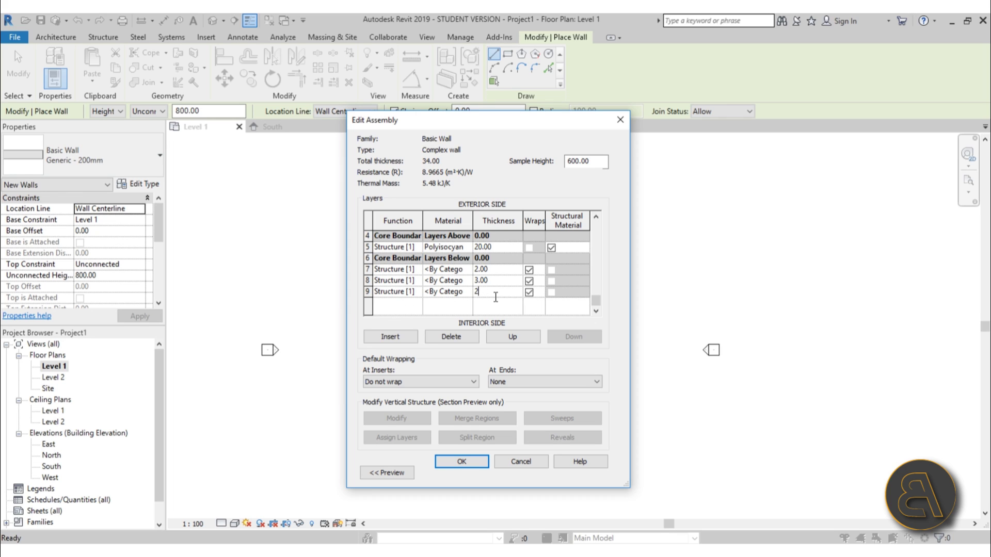
Set the three interior layers' functions, from the core inwards, to Substrate [2], Thermal/Air Layer [3] and Finish 1 [4].
{"action": "left_click", "coordinate": [405, 292]}
{"action": "left_click", "coordinate": [417, 292]}
{"action": "left_click", "coordinate": [392, 330]}
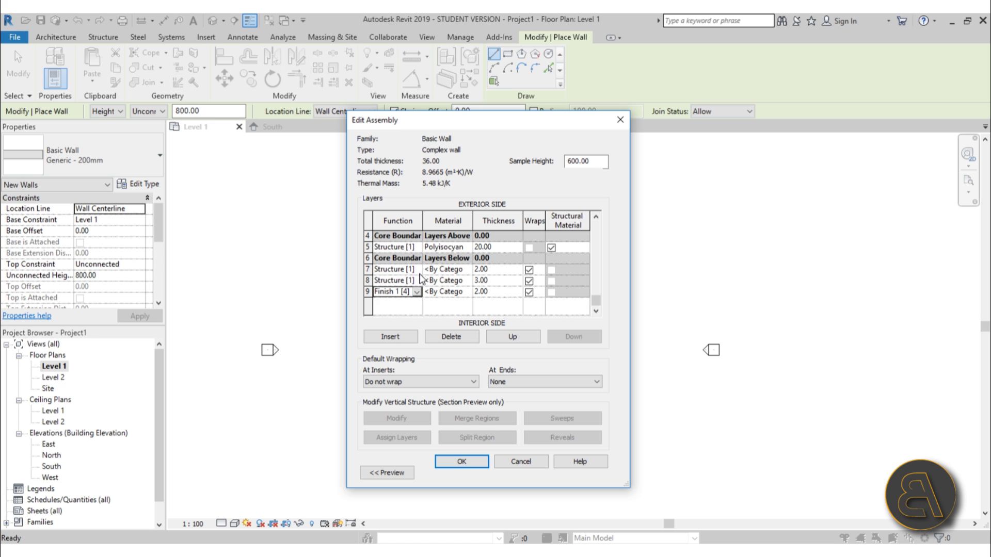
{"action": "left_click", "coordinate": [419, 280]}
{"action": "left_click", "coordinate": [417, 281]}
{"action": "left_click", "coordinate": [398, 309]}
{"action": "left_click", "coordinate": [408, 270]}
{"action": "left_click", "coordinate": [417, 269]}
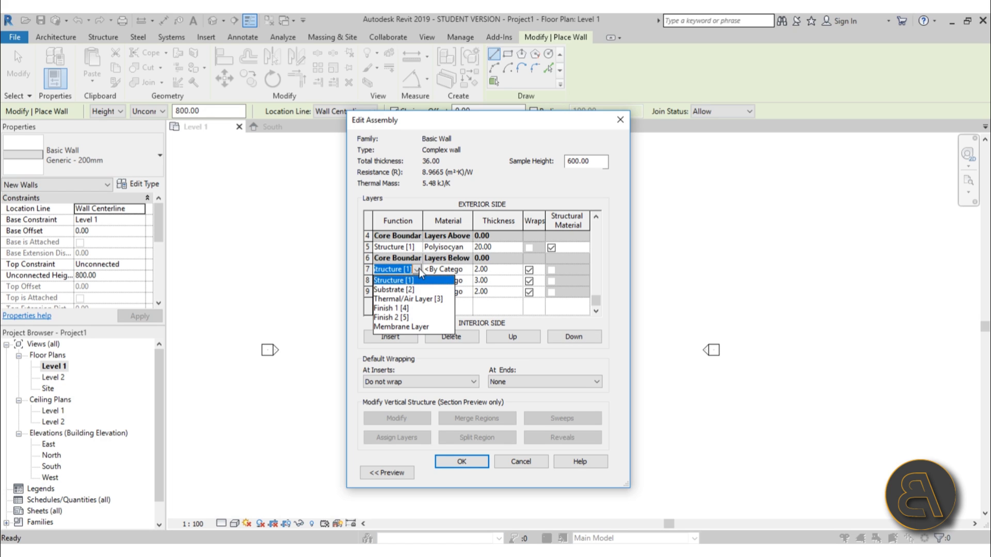
{"action": "left_click", "coordinate": [387, 290]}
Search the materials for "wood" and assign Plywood, Sheathing to the interior Substrate [2] layer.
{"action": "left_click", "coordinate": [449, 269]}
{"action": "left_click", "coordinate": [469, 270]}
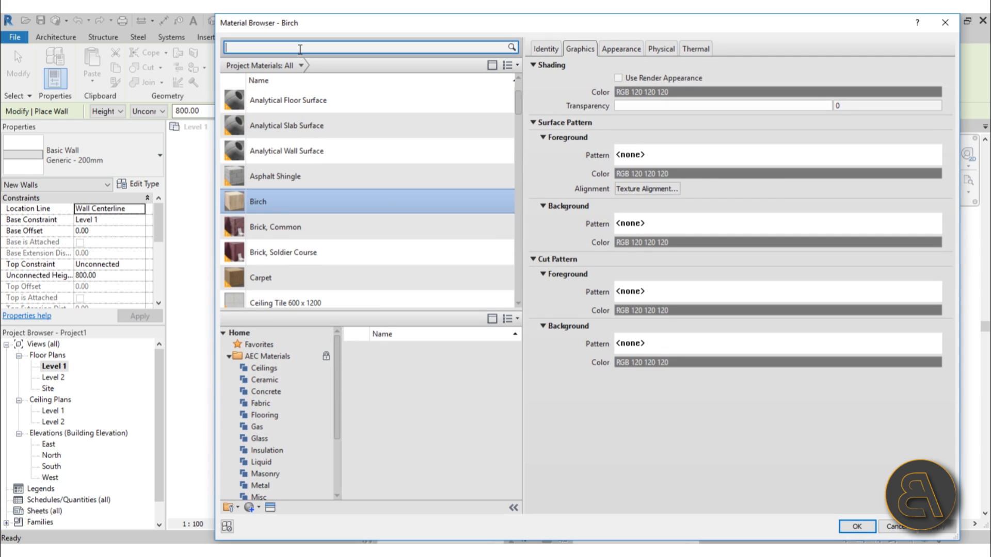
{"action": "key", "text": "Return"}
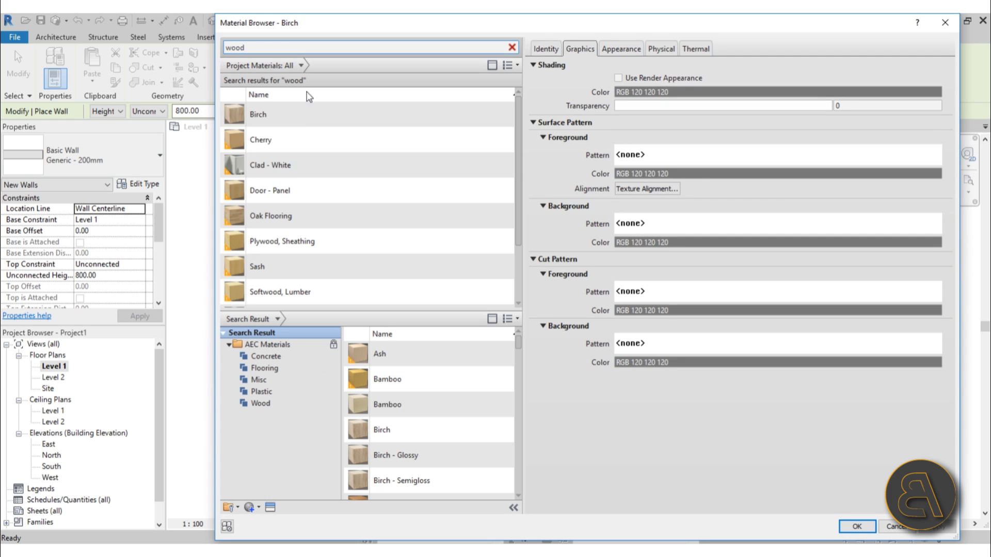
{"action": "double_click", "coordinate": [279, 240]}
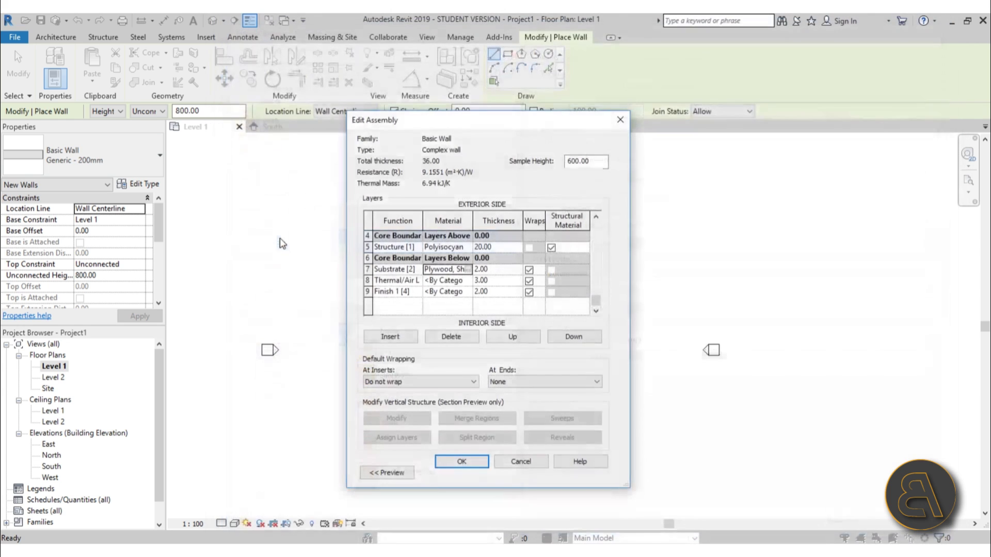
Search the materials for "air" and assign Air to the interior Thermal/Air layer.
{"action": "left_click", "coordinate": [468, 269]}
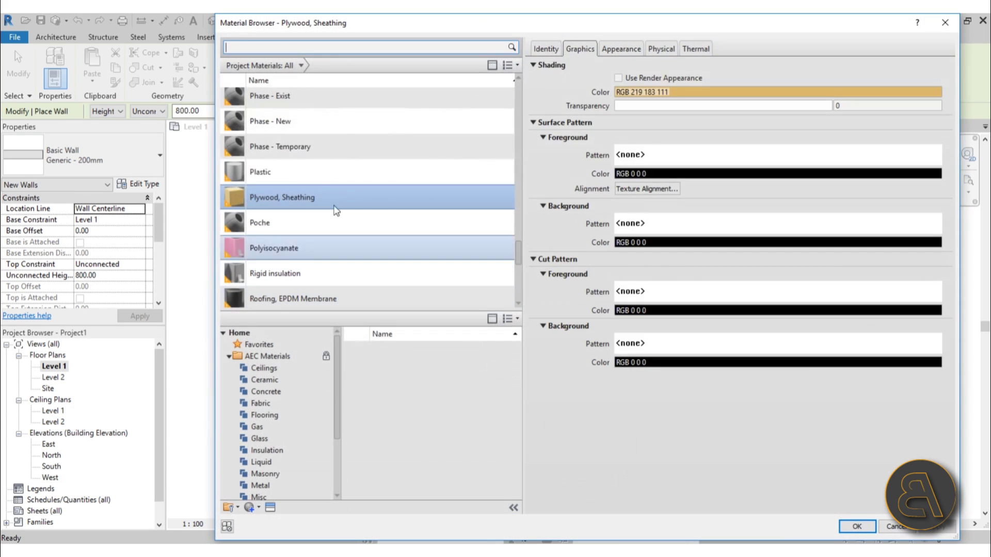
{"action": "left_click", "coordinate": [270, 49]}
{"action": "type", "text": "air"}
{"action": "double_click", "coordinate": [268, 111]}
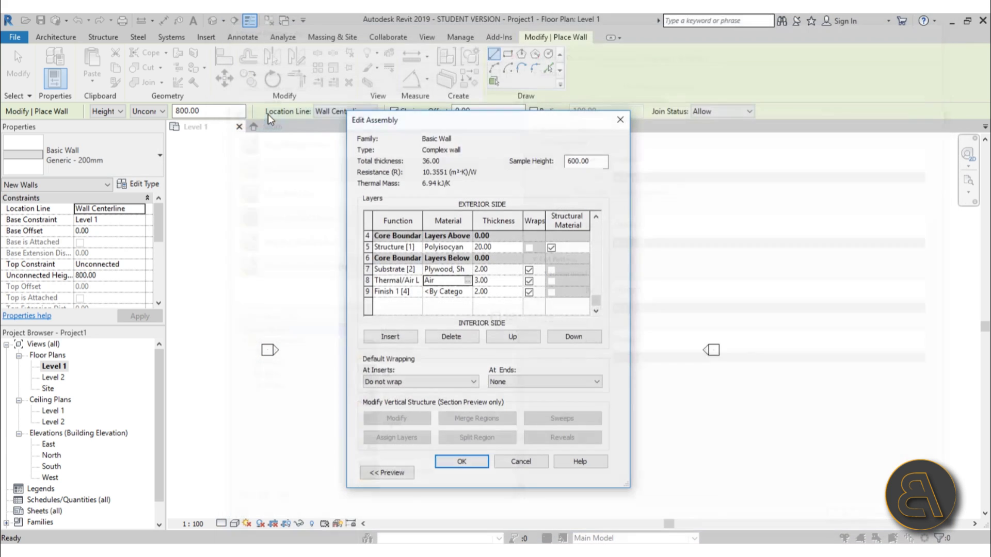
Assign Gypsum Wall Board to the interior Finish 1 layer, found by searching "gyp", and accept the assembly and type properties.
{"action": "left_click", "coordinate": [467, 292]}
{"action": "left_click", "coordinate": [468, 292]}
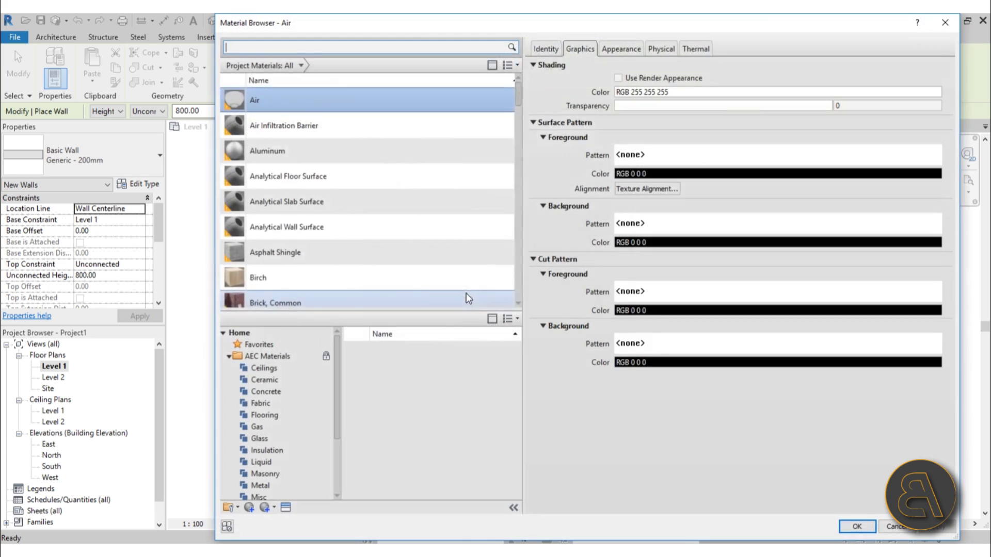
{"action": "left_click", "coordinate": [253, 48]}
{"action": "type", "text": "g"}
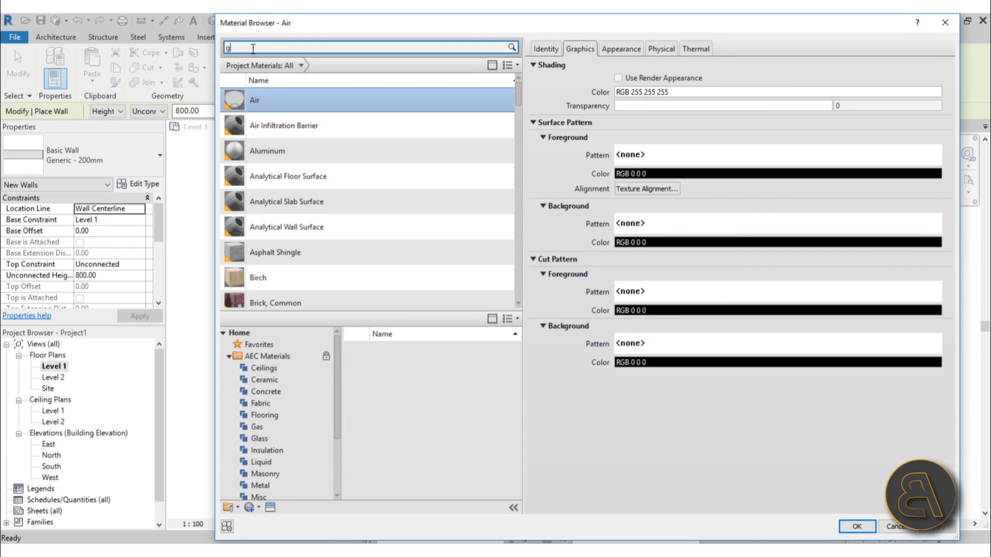
{"action": "type", "text": "yp"}
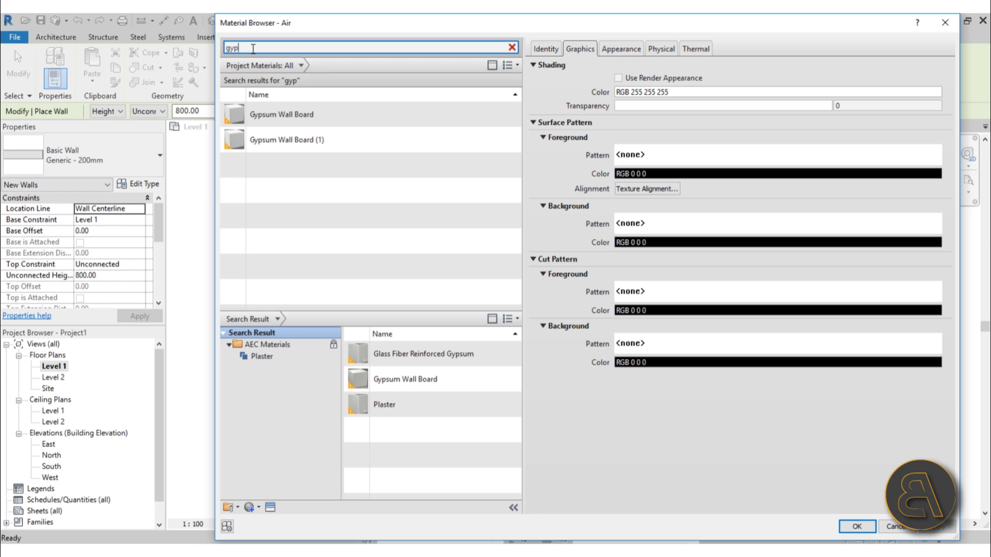
{"action": "double_click", "coordinate": [302, 114]}
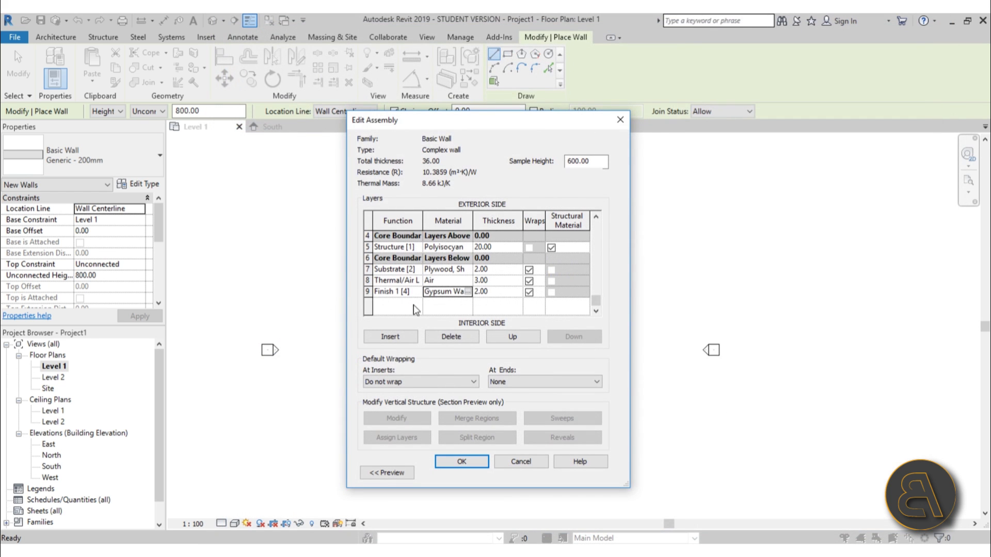
{"action": "scroll", "coordinate": [445, 292], "scroll_direction": "up", "scroll_amount": 1}
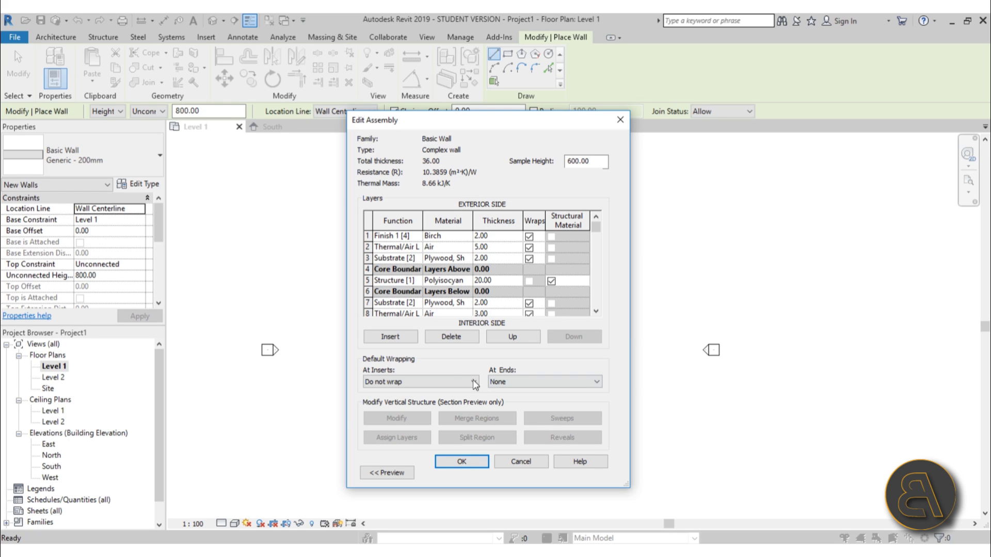
{"action": "left_click", "coordinate": [461, 462]}
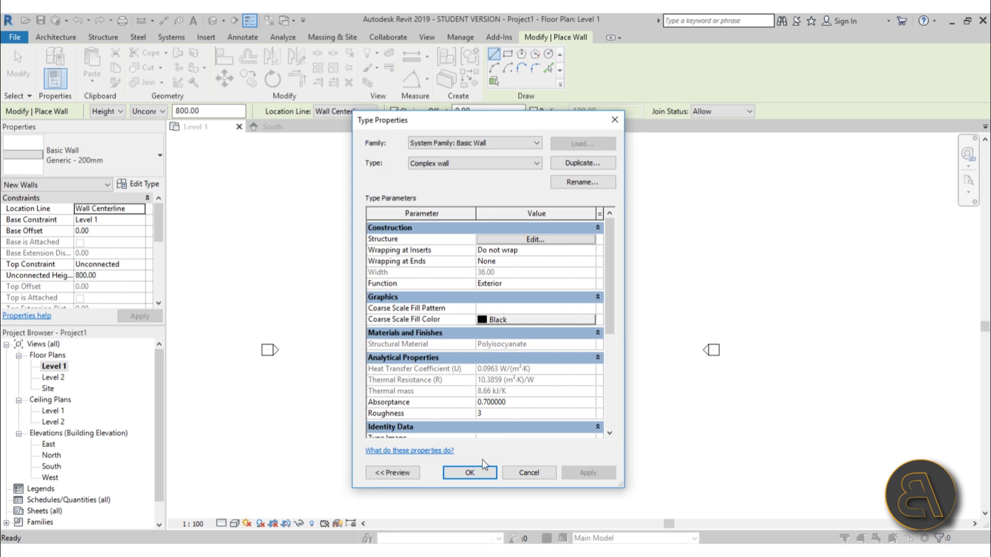
{"action": "left_click", "coordinate": [470, 471]}
Draw one horizontal Complex wall segment about 200 cm long between the elevation markers in the Level 1 plan.
{"action": "scroll", "coordinate": [455, 358], "scroll_direction": "up", "scroll_amount": 1}
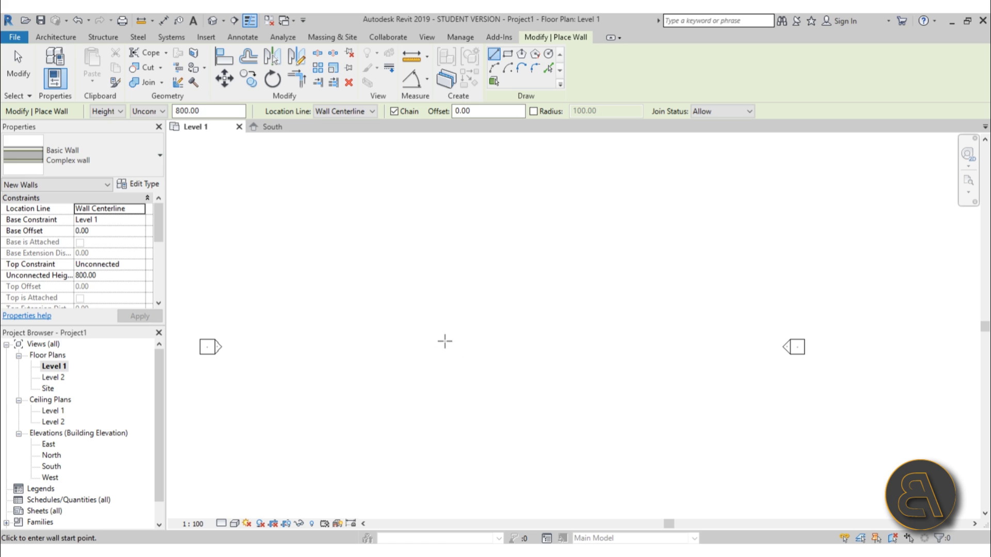
{"action": "left_click", "coordinate": [444, 341]}
{"action": "scroll", "coordinate": [459, 339], "scroll_direction": "up", "scroll_amount": 2}
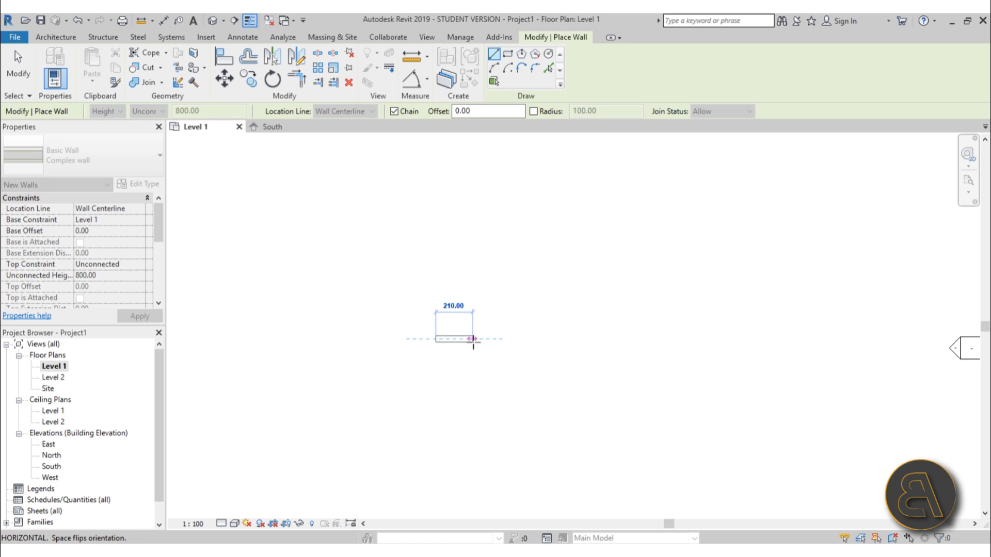
{"action": "left_click", "coordinate": [473, 339]}
{"action": "key", "text": "Escape"}
{"action": "key", "text": "Escape"}
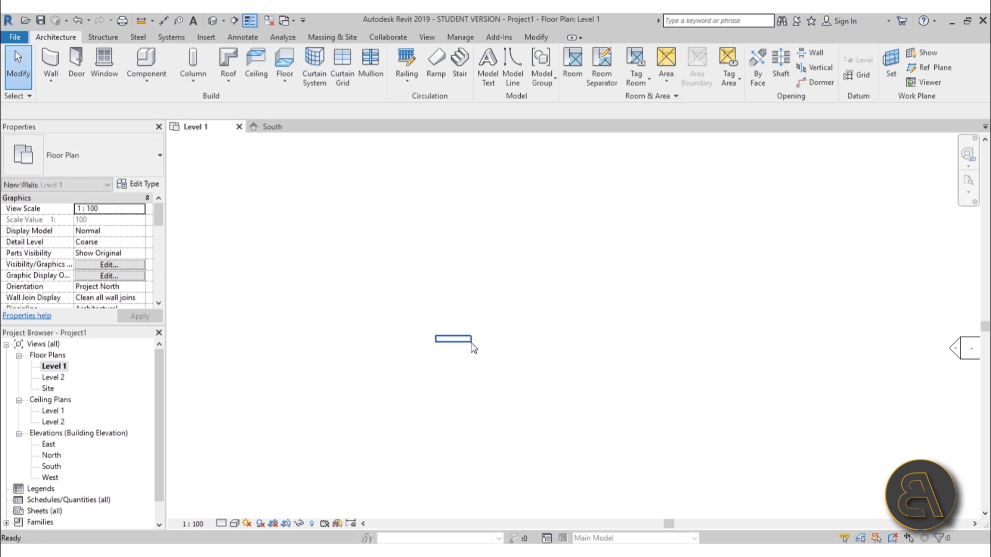
Set the wall's top constraint to Up to level: Level 2.
{"action": "left_click", "coordinate": [454, 340]}
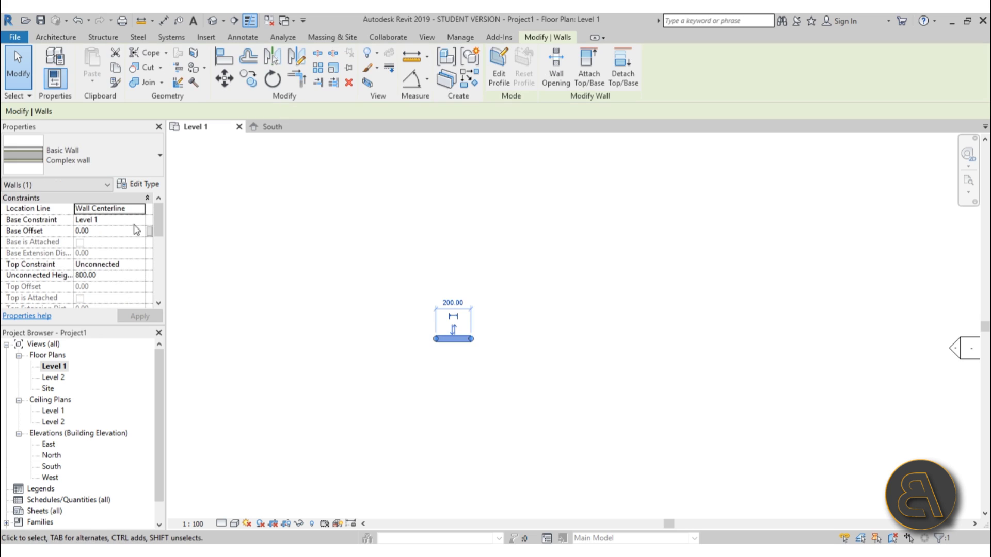
{"action": "left_click", "coordinate": [140, 263]}
{"action": "left_click", "coordinate": [124, 285]}
{"action": "left_click", "coordinate": [140, 266]}
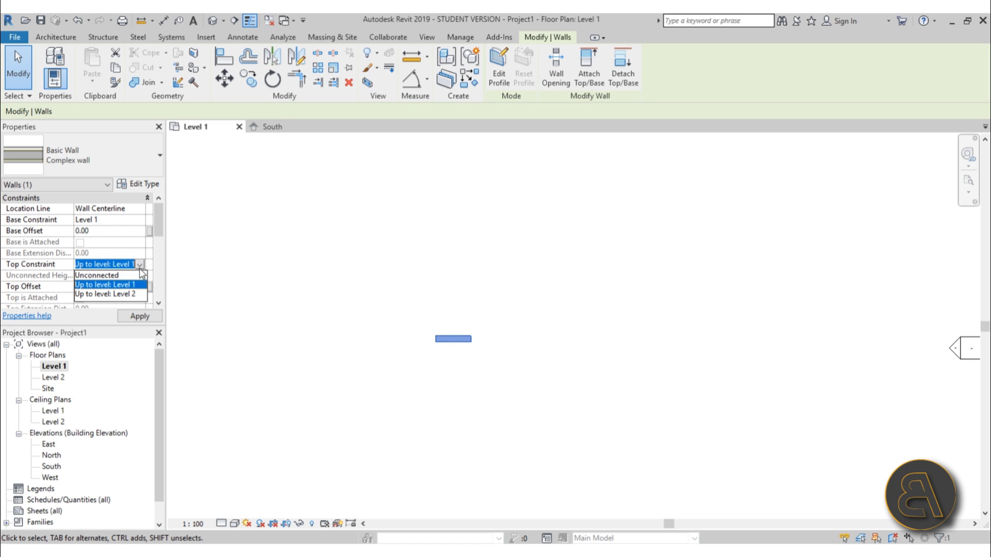
{"action": "left_click", "coordinate": [109, 293]}
{"action": "left_click", "coordinate": [405, 299]}
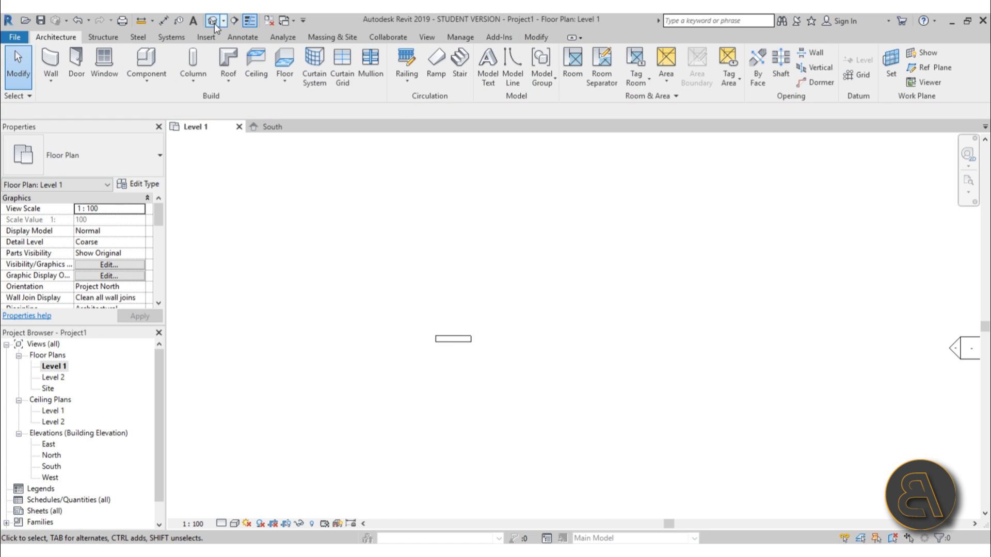
Open the default 3D view with the wall close up and set the view's detail level to Fine.
{"action": "left_click", "coordinate": [213, 23]}
{"action": "middle_click_drag", "start_coordinate": [666, 331], "coordinate": [571, 295], "text": "shift"}
{"action": "scroll", "coordinate": [550, 310], "scroll_direction": "up", "scroll_amount": 5}
{"action": "left_click", "coordinate": [548, 312]}
{"action": "scroll", "coordinate": [515, 270], "scroll_direction": "up", "scroll_amount": 4}
{"action": "scroll", "coordinate": [516, 271], "scroll_direction": "down", "scroll_amount": 3}
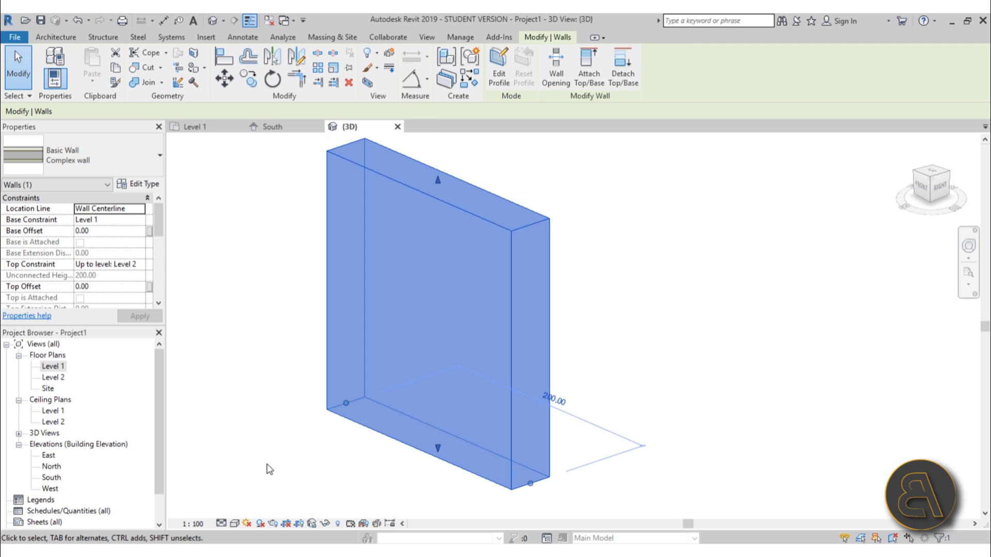
{"action": "left_click", "coordinate": [221, 524]}
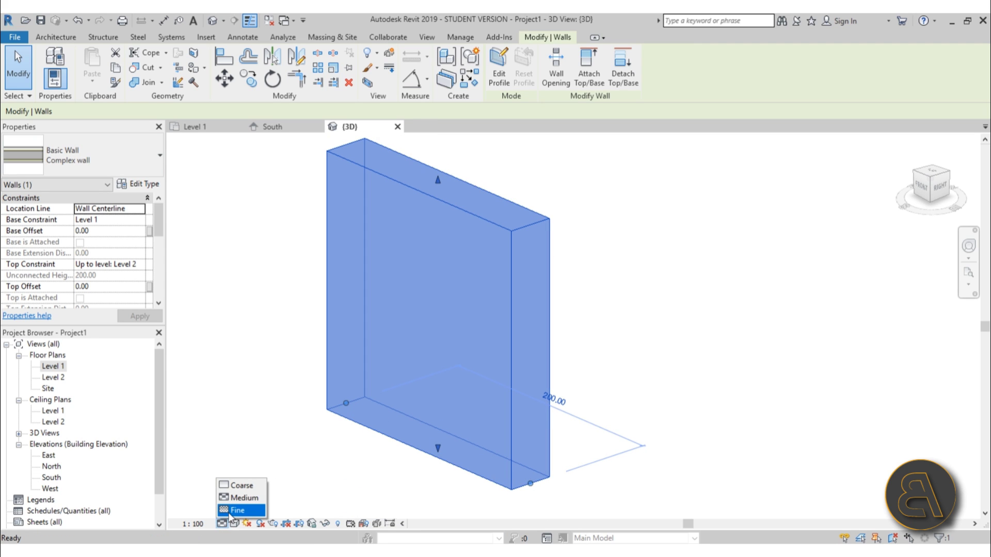
{"action": "left_click", "coordinate": [230, 511]}
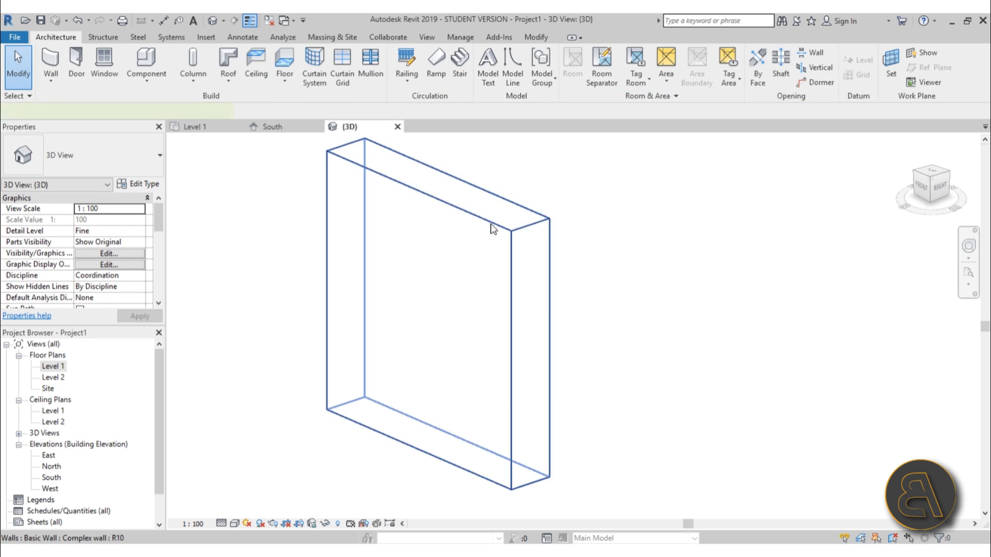
Create parts from the wall and set the 3D view's visual style to Realistic.
{"action": "left_click", "coordinate": [493, 246]}
{"action": "left_click", "coordinate": [452, 86]}
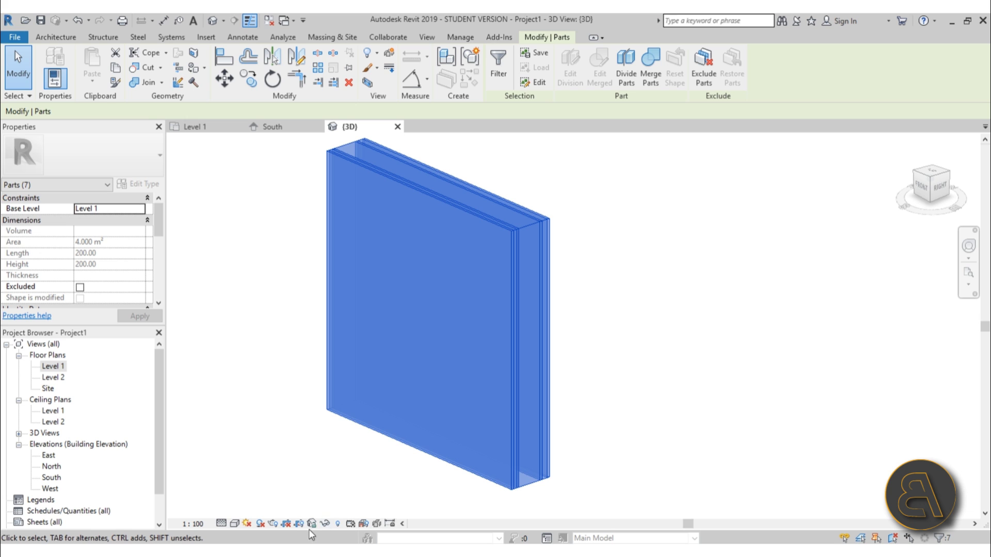
{"action": "left_click", "coordinate": [234, 523]}
{"action": "left_click", "coordinate": [305, 495]}
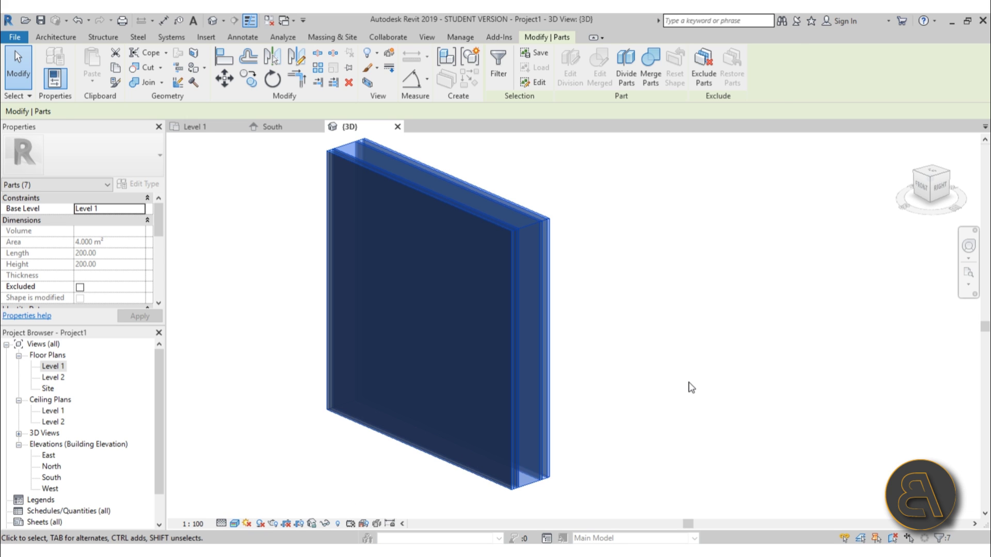
Exclude the 5 cm thick layer part directly behind the wall's outer wood finish.
{"action": "left_click", "coordinate": [690, 387]}
{"action": "middle_click_drag", "start_coordinate": [604, 357], "coordinate": [452, 267], "text": "shift"}
{"action": "left_click", "coordinate": [464, 207]}
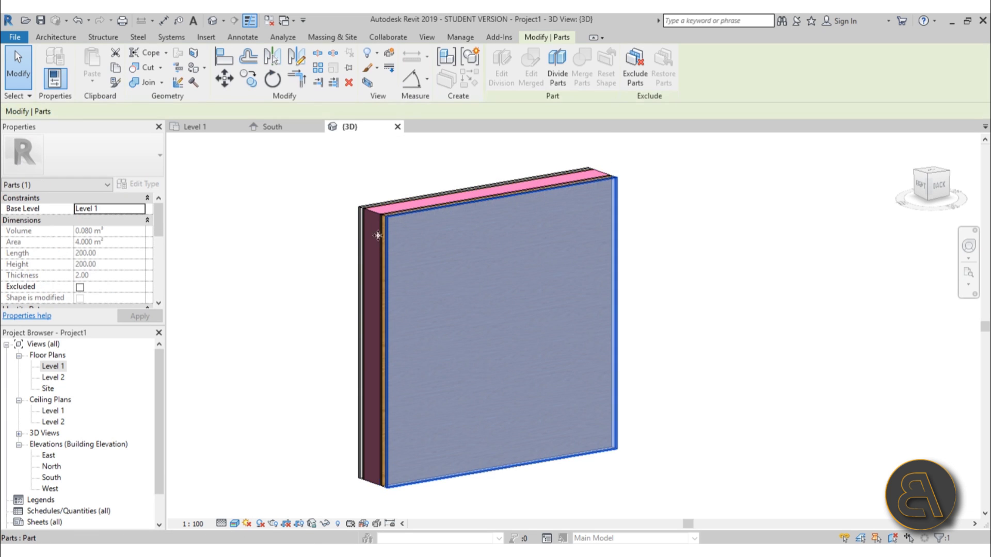
{"action": "scroll", "coordinate": [377, 217], "scroll_direction": "up", "scroll_amount": 5}
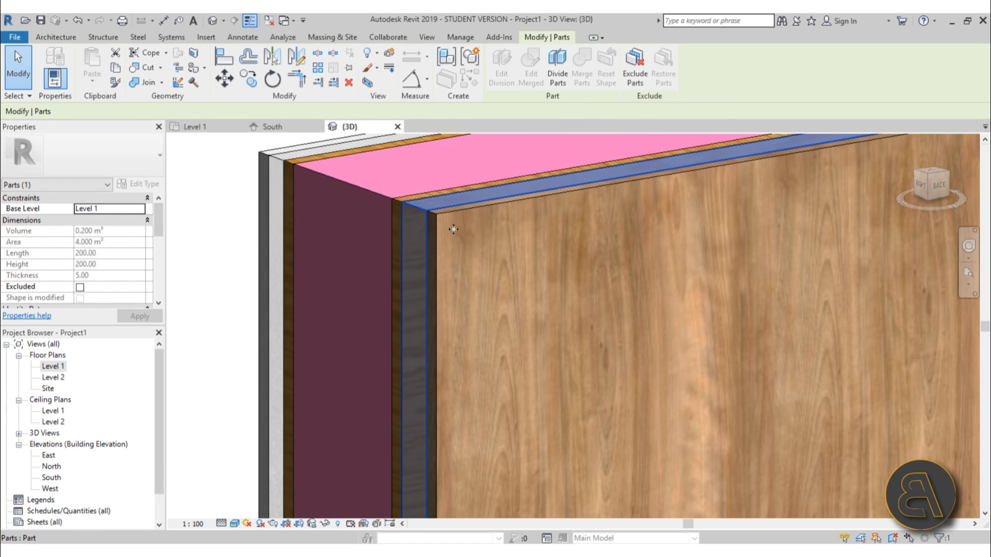
{"action": "left_click", "coordinate": [646, 84]}
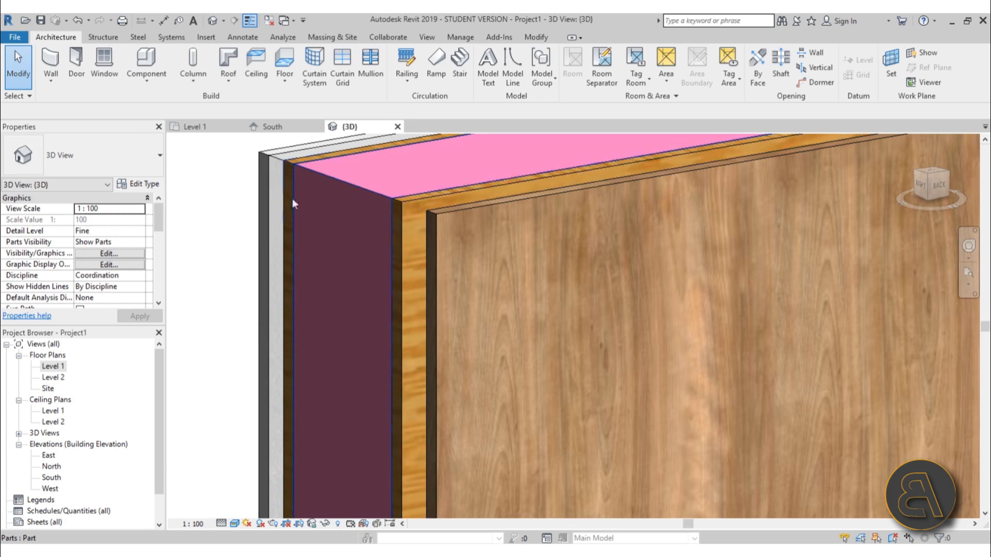
Exclude the 3 cm thick layer part on the opposite side of the wall's insulation core.
{"action": "left_click", "coordinate": [276, 171]}
{"action": "left_click", "coordinate": [635, 72]}
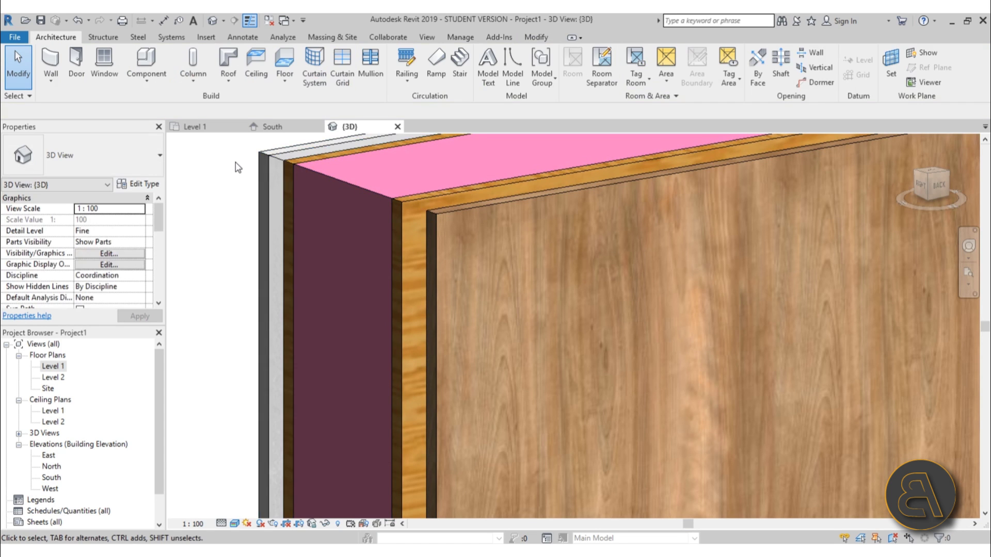
{"action": "scroll", "coordinate": [460, 159], "scroll_direction": "up", "scroll_amount": 5}
{"action": "left_click", "coordinate": [459, 150]}
{"action": "scroll", "coordinate": [351, 212], "scroll_direction": "down", "scroll_amount": 5}
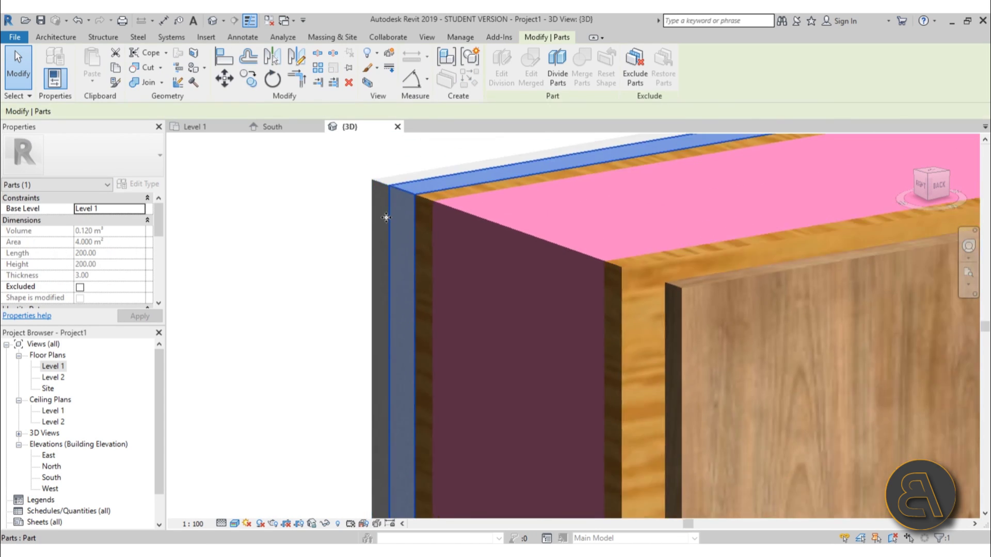
{"action": "scroll", "coordinate": [345, 213], "scroll_direction": "down", "scroll_amount": 1}
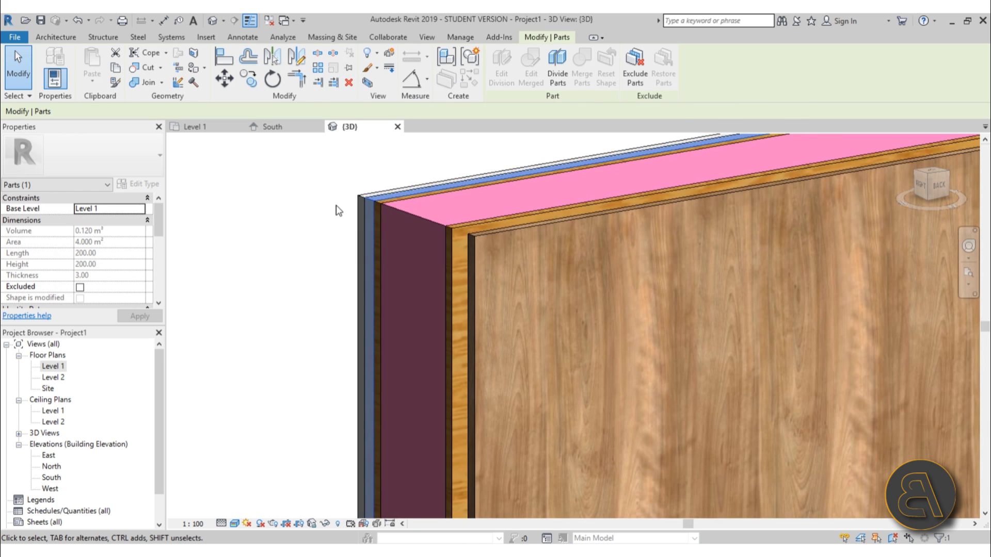
{"action": "left_click", "coordinate": [640, 77]}
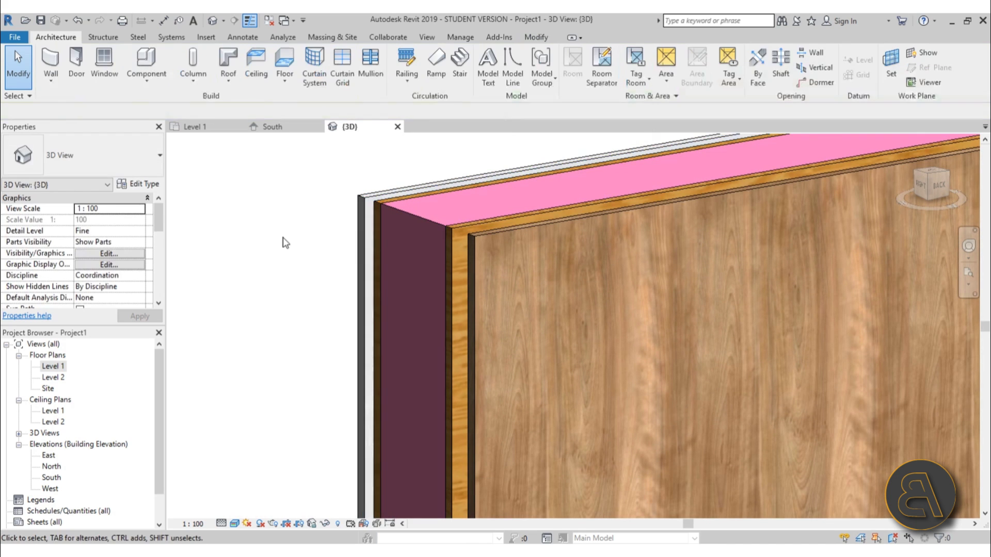
{"action": "scroll", "coordinate": [356, 186], "scroll_direction": "down", "scroll_amount": 4}
{"action": "left_click", "coordinate": [380, 182]}
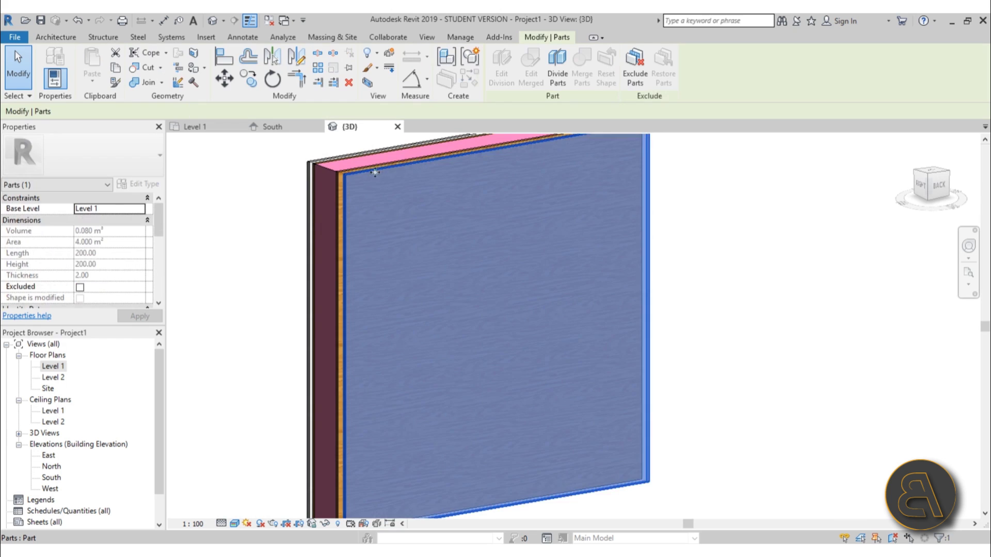
{"action": "scroll", "coordinate": [400, 221], "scroll_direction": "down", "scroll_amount": 4}
{"action": "middle_click_drag", "start_coordinate": [416, 240], "coordinate": [403, 210], "text": "shift"}
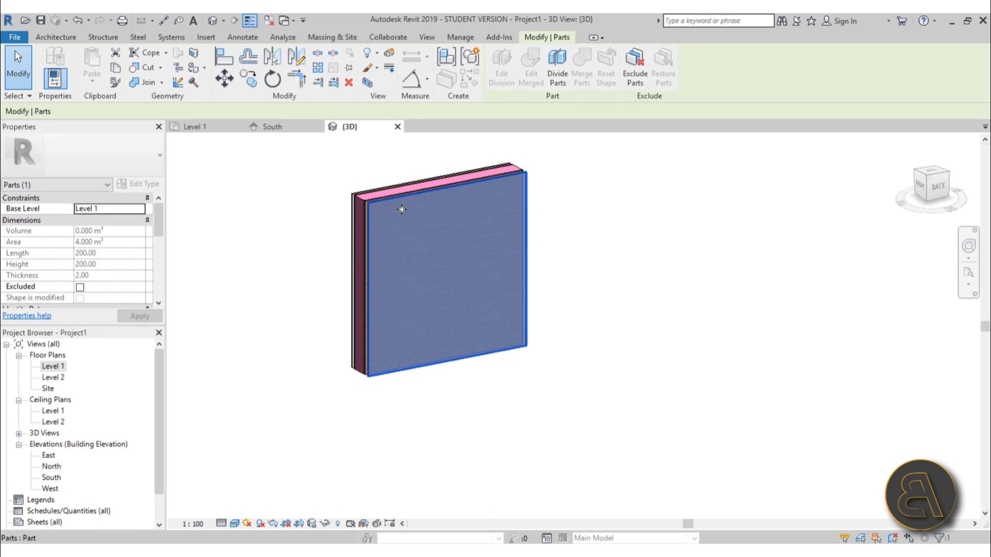
{"action": "scroll", "coordinate": [404, 206], "scroll_direction": "up", "scroll_amount": 3}
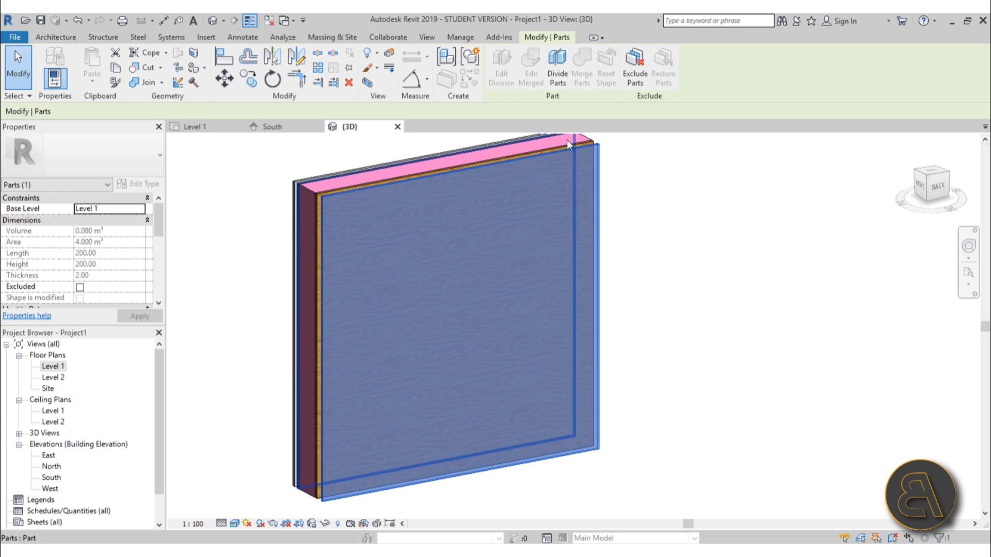
Open the Level 1 floor plan and set its detail level to Fine.
{"action": "double_click", "coordinate": [50, 366]}
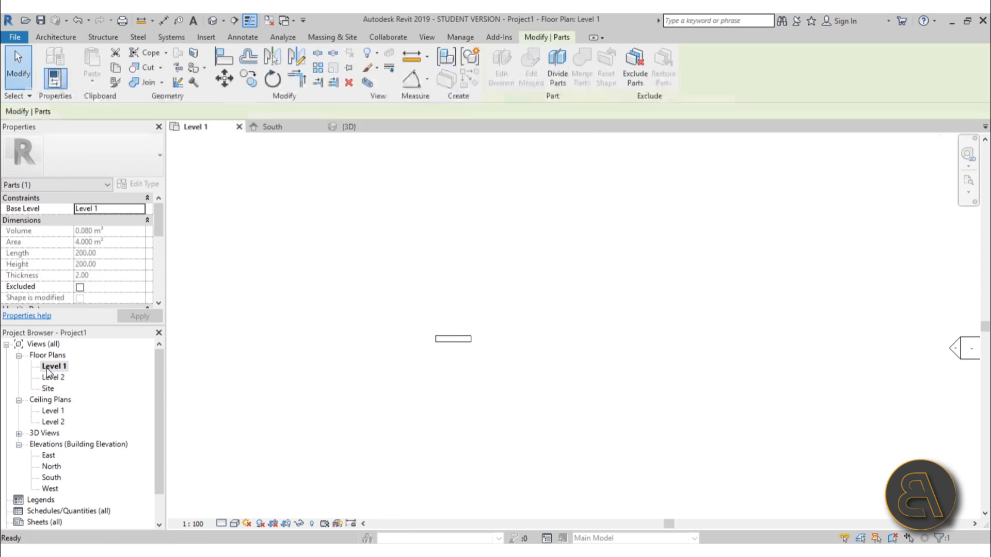
{"action": "left_click", "coordinate": [221, 524]}
{"action": "left_click", "coordinate": [239, 510]}
{"action": "left_click", "coordinate": [329, 472]}
{"action": "scroll", "coordinate": [442, 361], "scroll_direction": "up", "scroll_amount": 3}
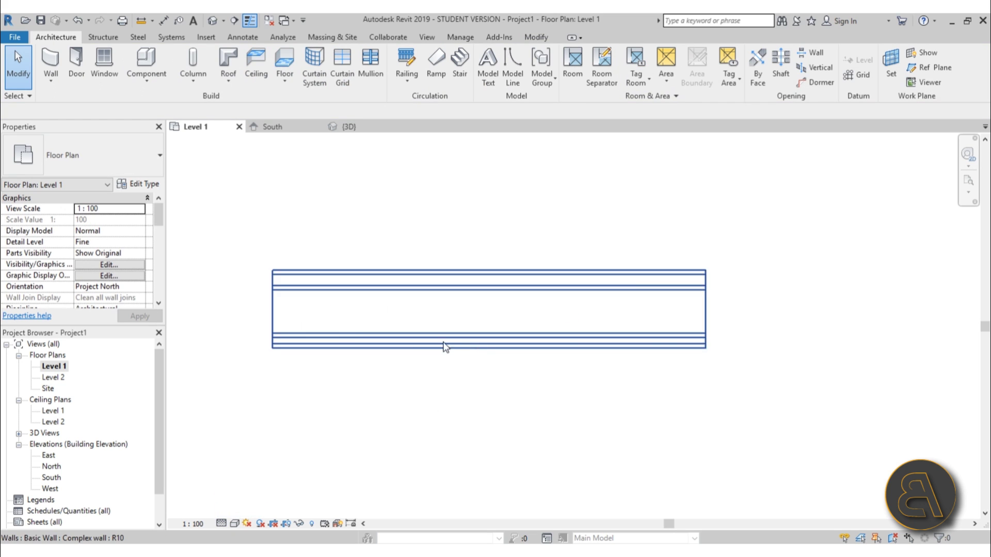
Load the 140x140 type of the M_Timber-Column family from the US Metric Structural Columns Wood folder for structural column placement.
{"action": "left_click", "coordinate": [111, 39]}
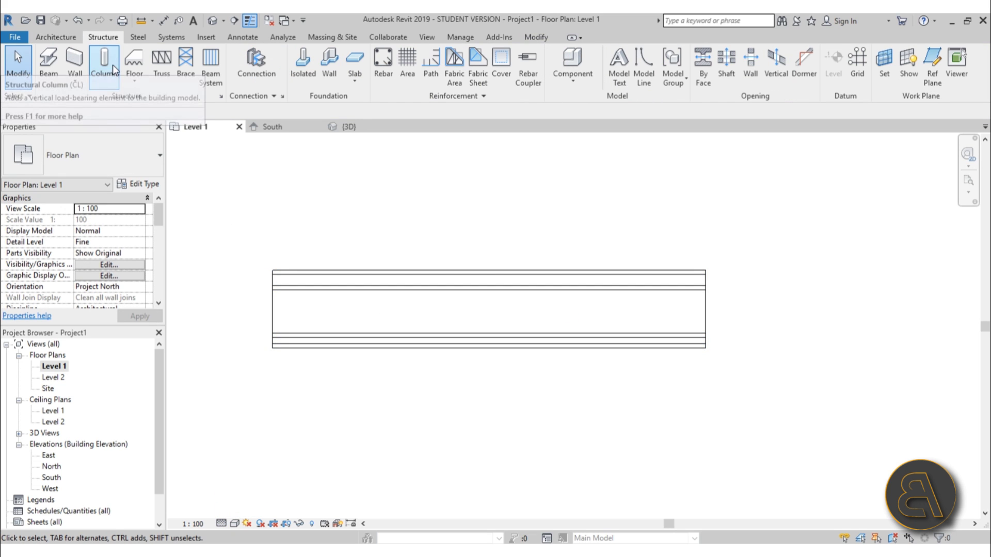
{"action": "left_click", "coordinate": [106, 68]}
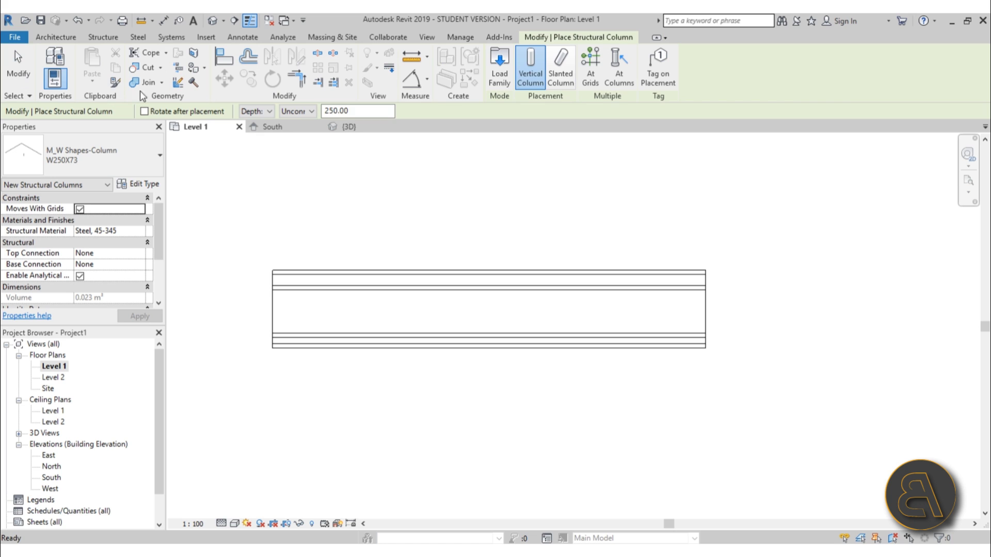
{"action": "left_click", "coordinate": [499, 72]}
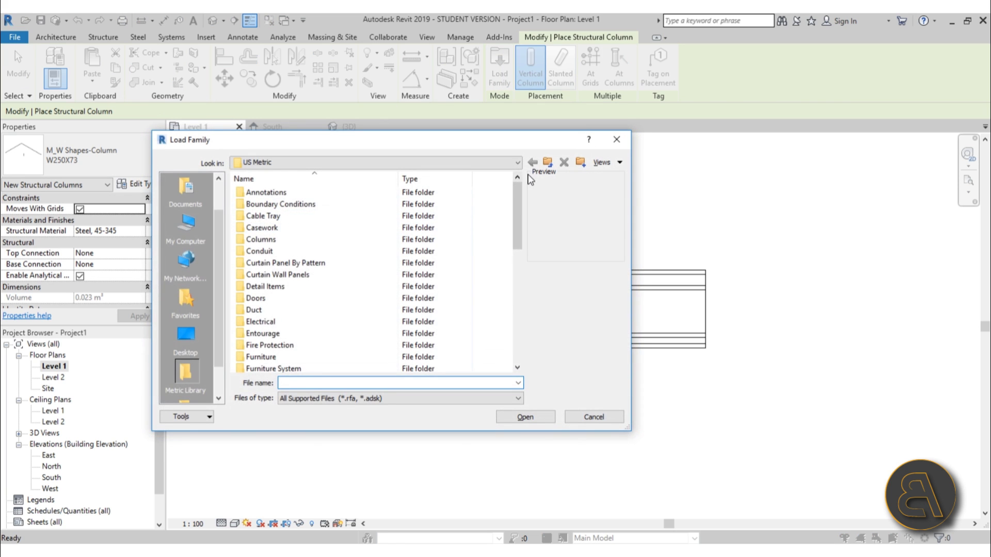
{"action": "scroll", "coordinate": [268, 319], "scroll_direction": "down", "scroll_amount": 8}
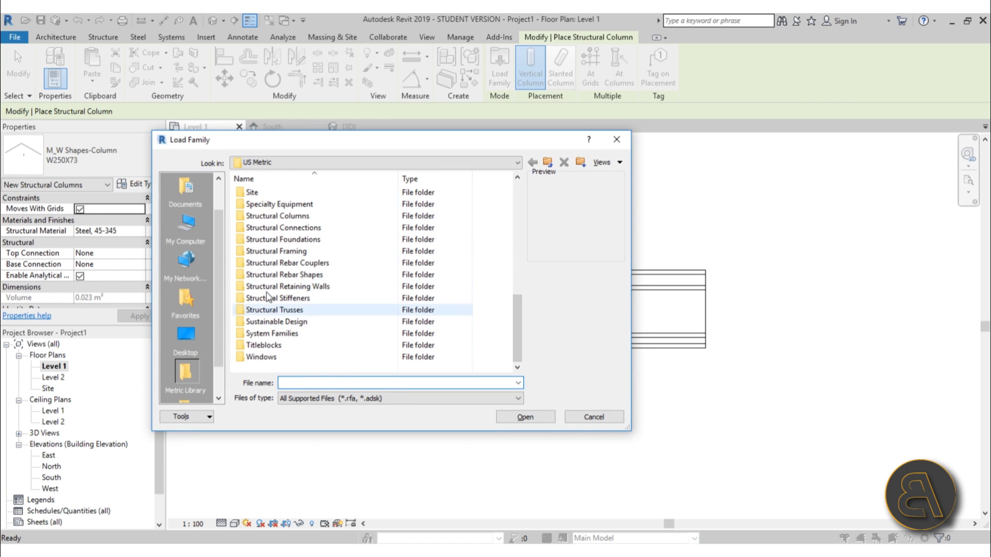
{"action": "left_click", "coordinate": [261, 217]}
{"action": "double_click", "coordinate": [260, 217]}
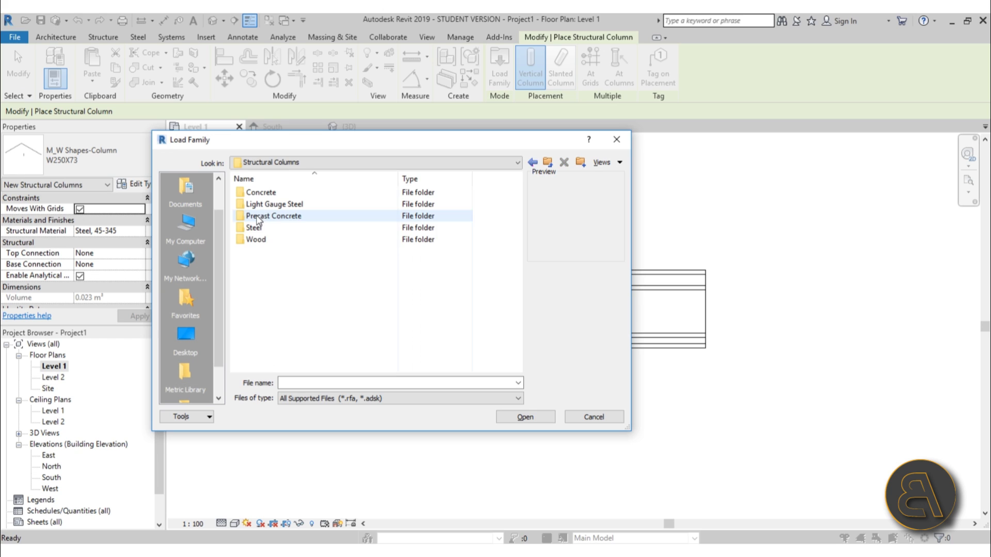
{"action": "double_click", "coordinate": [260, 239]}
{"action": "double_click", "coordinate": [261, 240]}
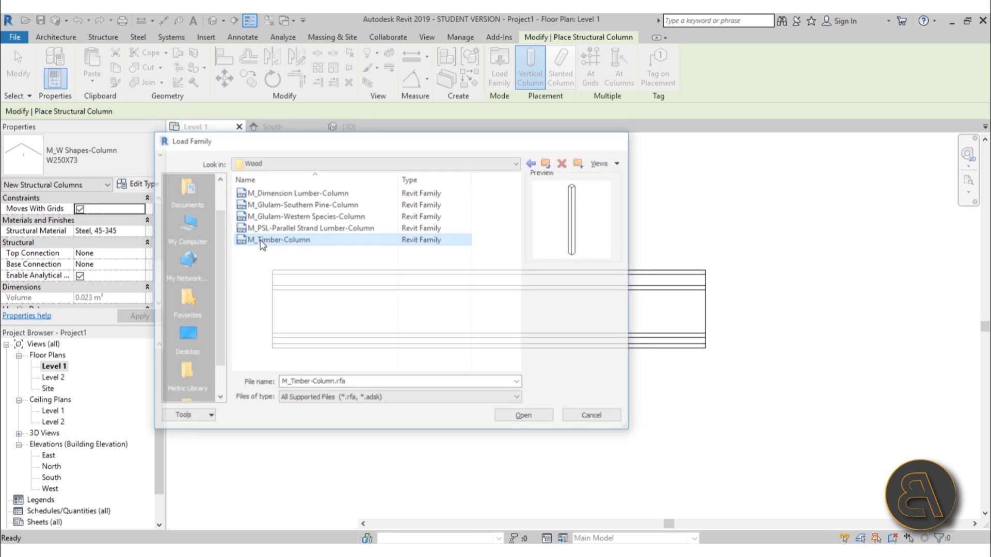
{"action": "left_click", "coordinate": [406, 282]}
{"action": "left_click", "coordinate": [400, 270]}
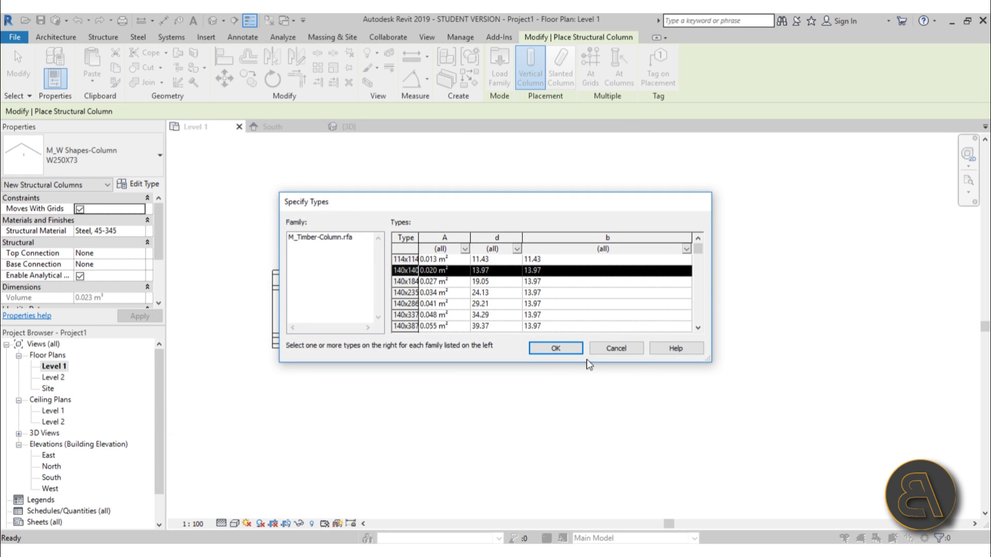
{"action": "left_click", "coordinate": [562, 349]}
Set the 140x140 timber column type's dimensions to b = 6 and d = 20.
{"action": "left_click", "coordinate": [139, 184]}
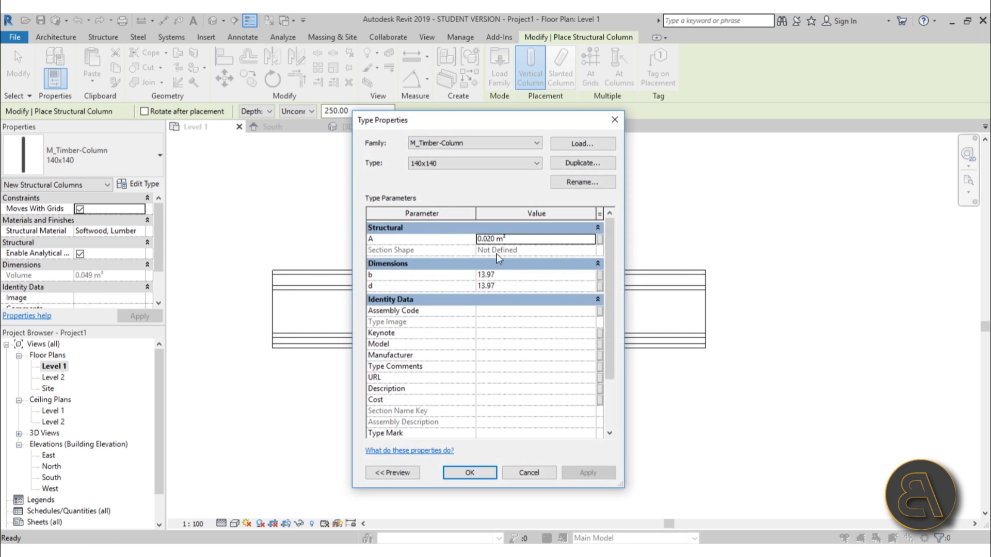
{"action": "left_click", "coordinate": [505, 275]}
{"action": "type", "text": "6"}
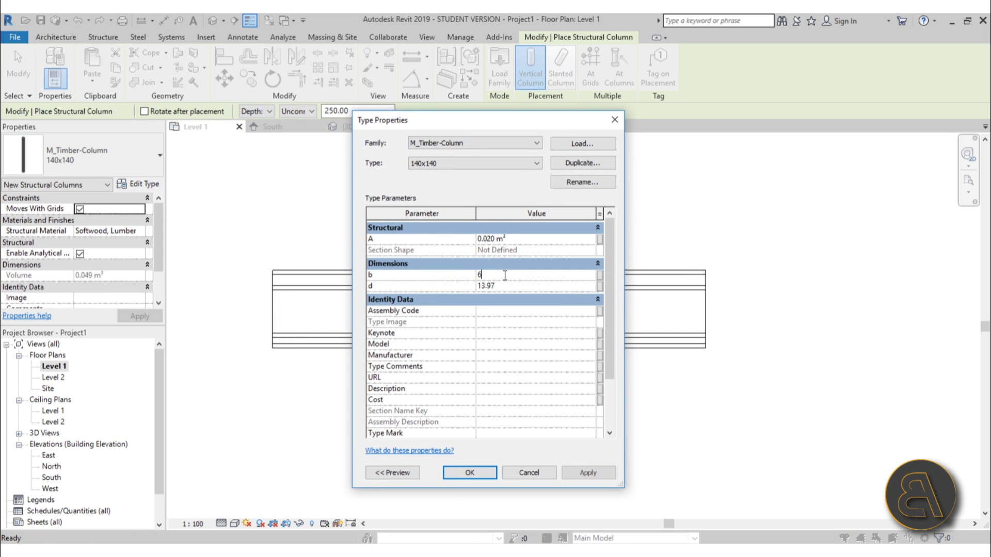
{"action": "type", "text": "20"}
{"action": "left_click", "coordinate": [573, 473]}
{"action": "left_click", "coordinate": [468, 474]}
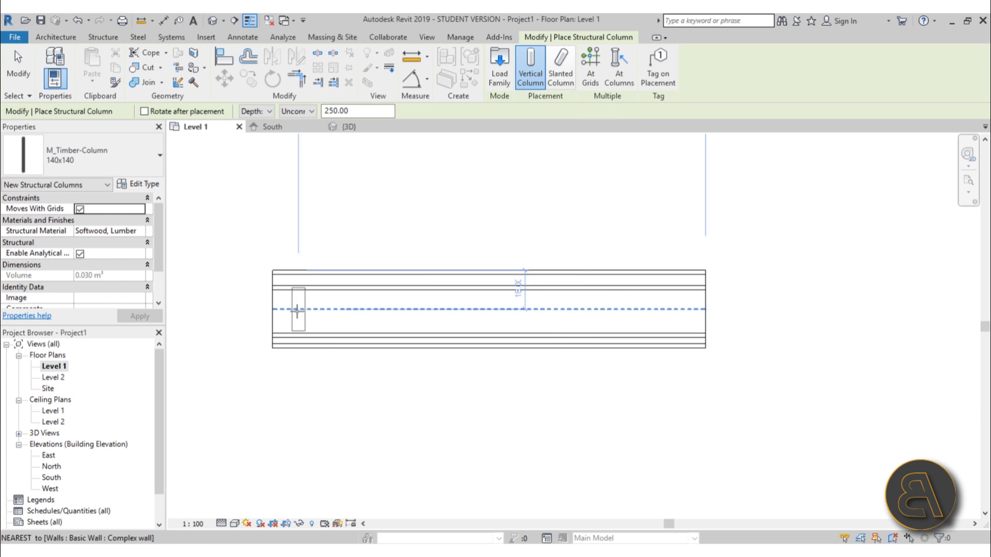
Try to place an unconnected timber column by depth inside the wall core near its left end.
{"action": "scroll", "coordinate": [297, 310], "scroll_direction": "up", "scroll_amount": 5}
{"action": "left_click", "coordinate": [306, 317]}
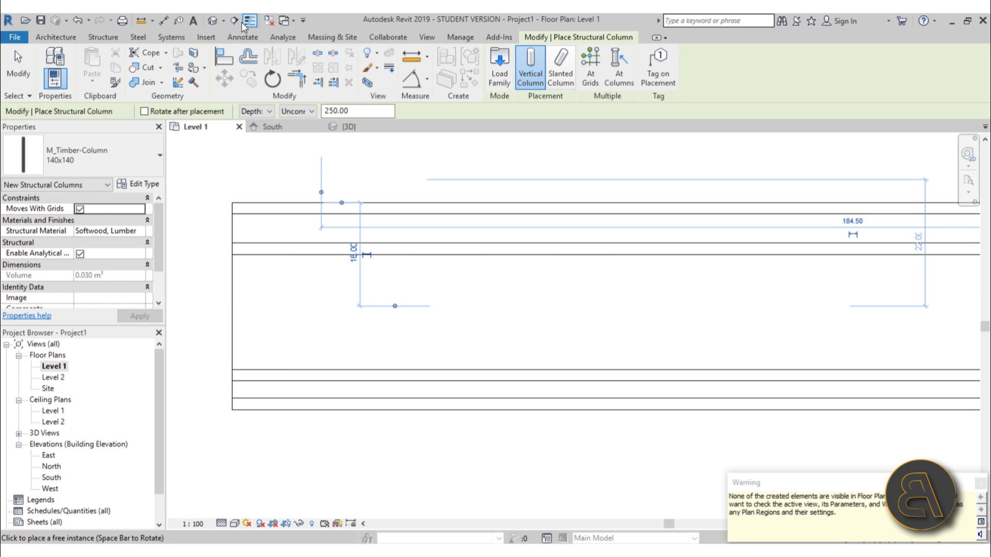
{"action": "left_click", "coordinate": [81, 25]}
Place one timber column by Height up to Level 2 inside the wall's core layer near the left end.
{"action": "left_click", "coordinate": [268, 113]}
{"action": "left_click", "coordinate": [256, 135]}
{"action": "left_click", "coordinate": [306, 111]}
{"action": "left_click", "coordinate": [292, 132]}
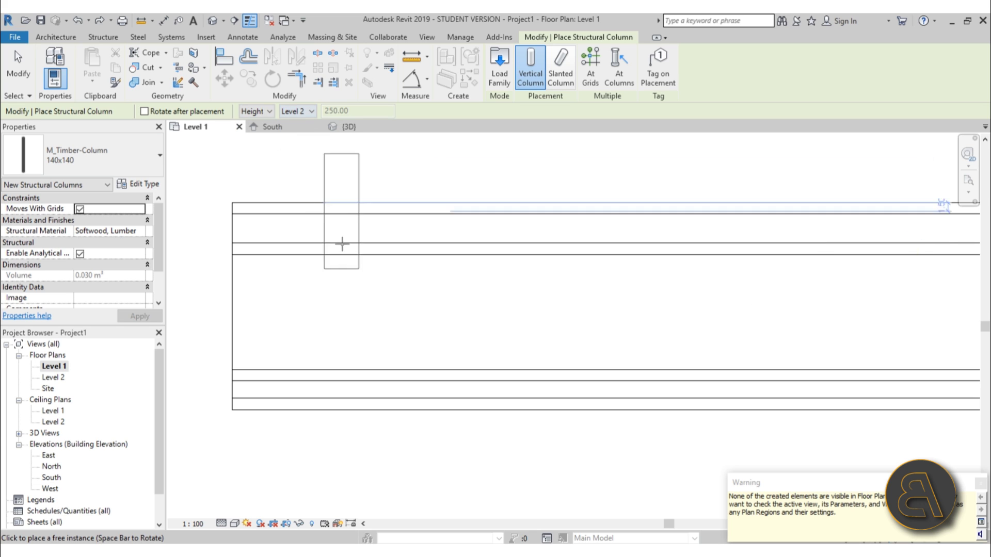
{"action": "left_click", "coordinate": [339, 316]}
{"action": "key", "text": "Escape"}
{"action": "key", "text": "Escape"}
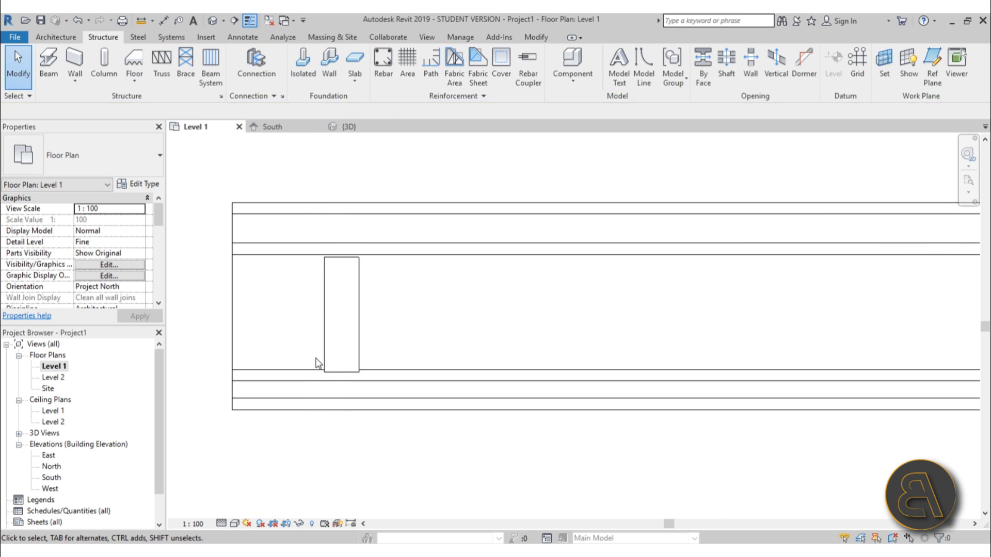
Align the timber column with the core layer's upper boundary and with the wall's left end.
{"action": "key", "text": "a"}
{"action": "key", "text": "l"}
{"action": "left_click", "coordinate": [282, 261]}
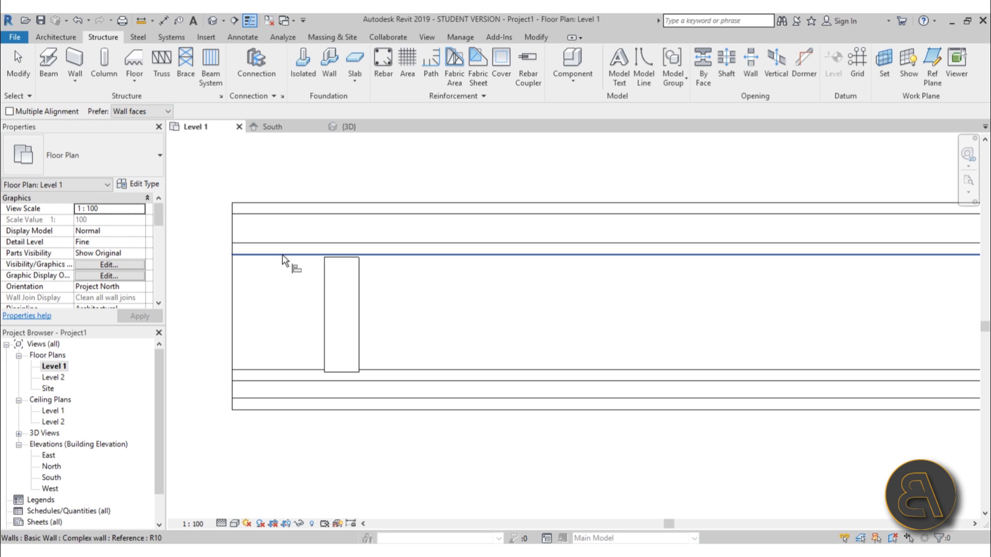
{"action": "left_click", "coordinate": [336, 263]}
{"action": "left_click", "coordinate": [235, 321]}
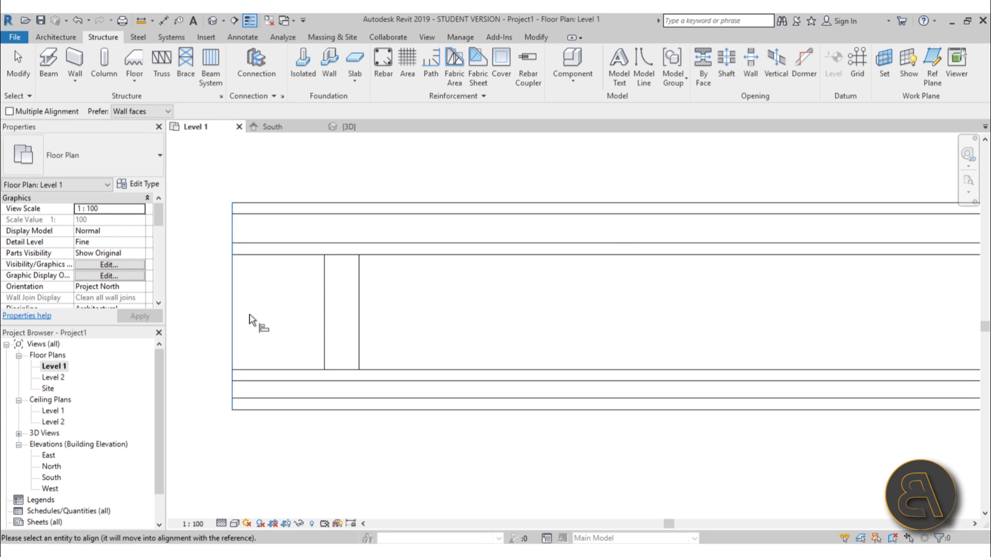
{"action": "left_click", "coordinate": [325, 323]}
{"action": "key", "text": "Escape"}
Array the column linearly without grouping into 5 columns, with the last one at the wall's right end.
{"action": "left_click", "coordinate": [266, 345]}
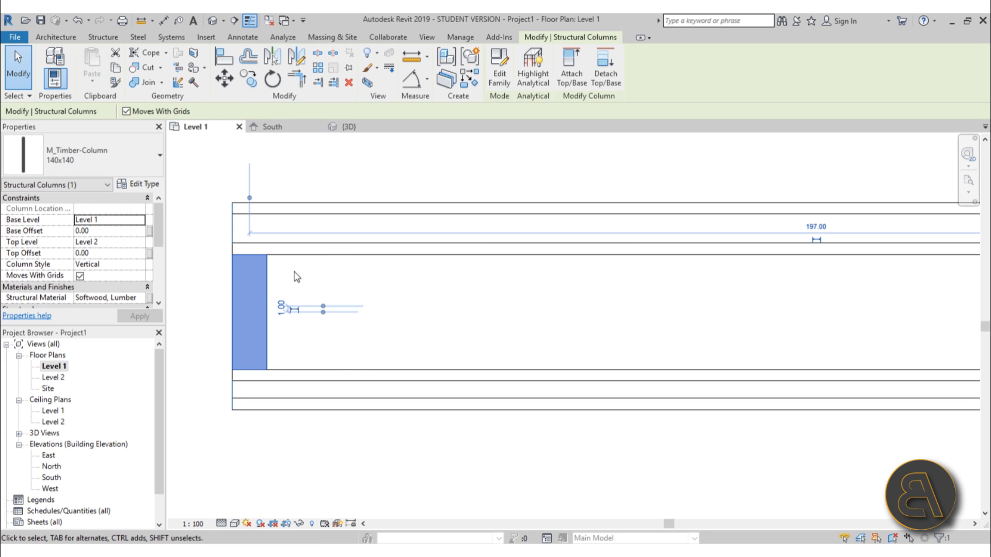
{"action": "left_click", "coordinate": [317, 68]}
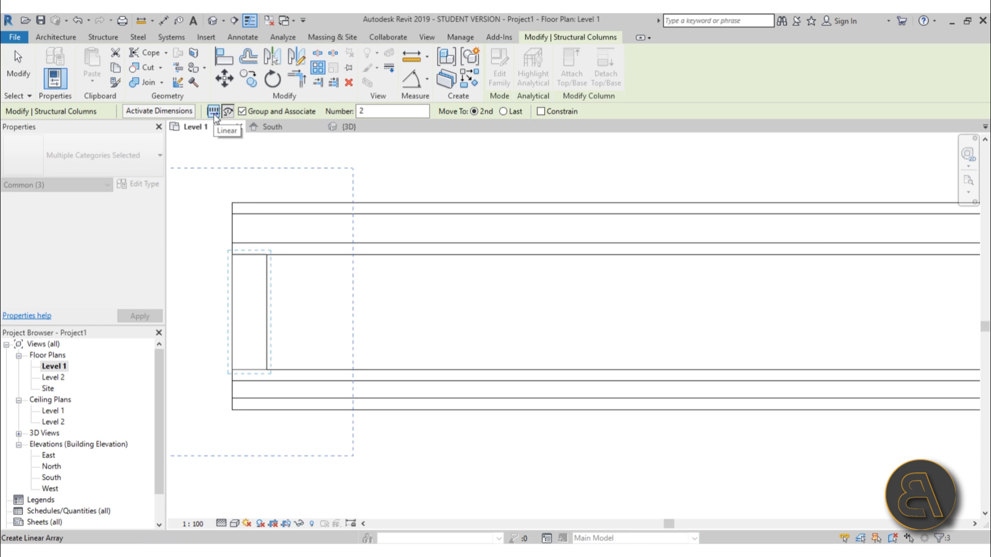
{"action": "left_click", "coordinate": [243, 112]}
{"action": "key", "text": "Tab"}
{"action": "type", "text": "5"}
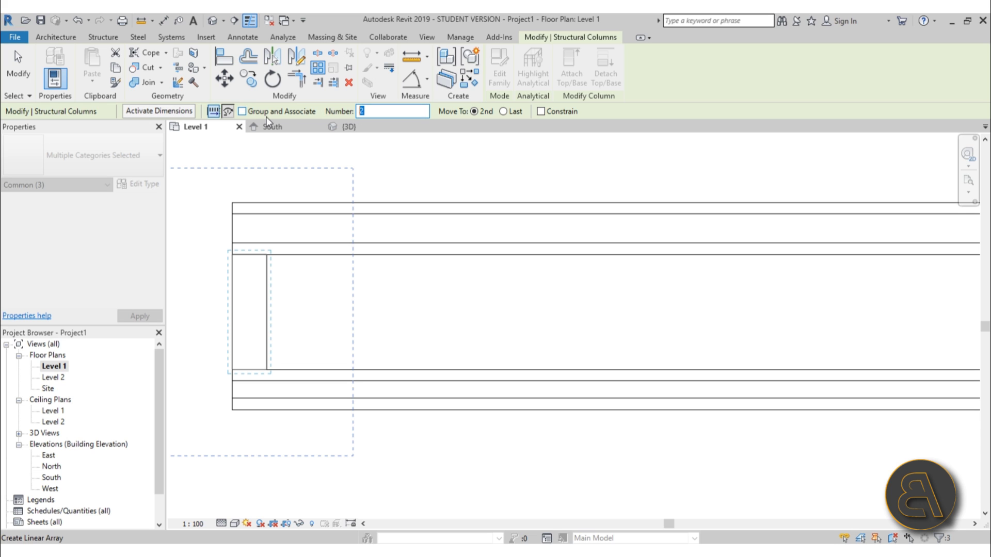
{"action": "left_click", "coordinate": [513, 112]}
{"action": "left_click", "coordinate": [267, 315]}
{"action": "scroll", "coordinate": [318, 317], "scroll_direction": "down", "scroll_amount": 4}
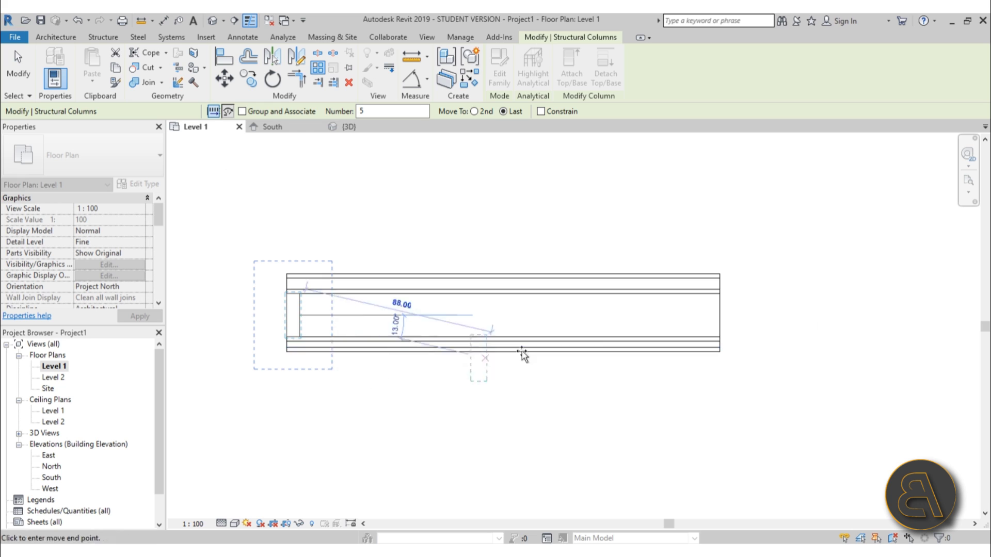
{"action": "left_click", "coordinate": [652, 357]}
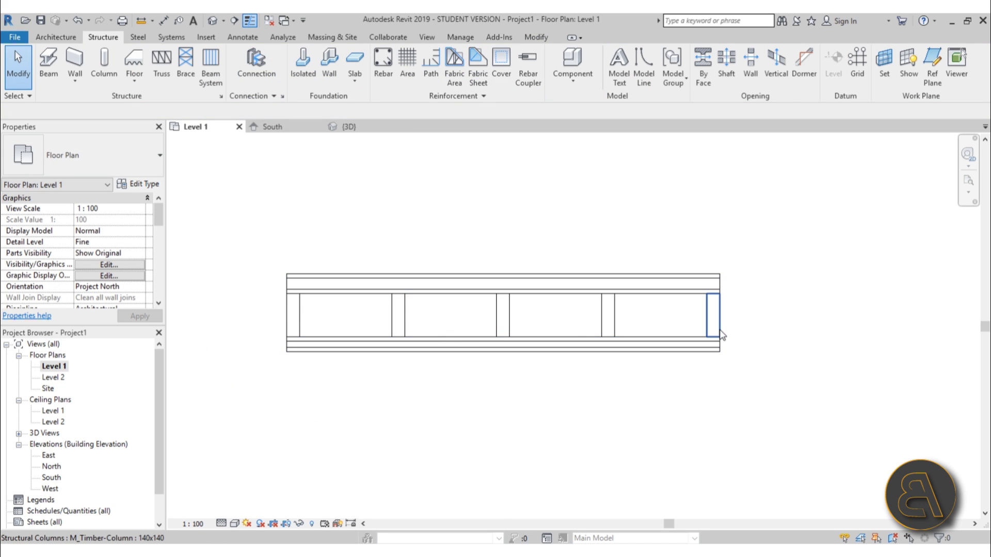
Return to the 3D view and examine the timber columns within the wall's insulation layer.
{"action": "left_click", "coordinate": [212, 22]}
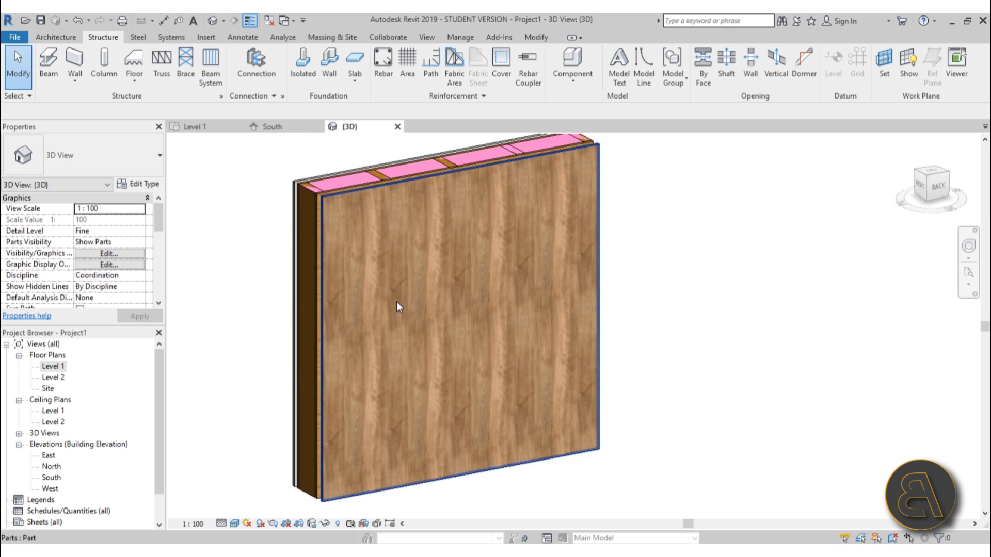
{"action": "scroll", "coordinate": [316, 250], "scroll_direction": "up", "scroll_amount": 5}
{"action": "scroll", "coordinate": [310, 255], "scroll_direction": "down", "scroll_amount": 5}
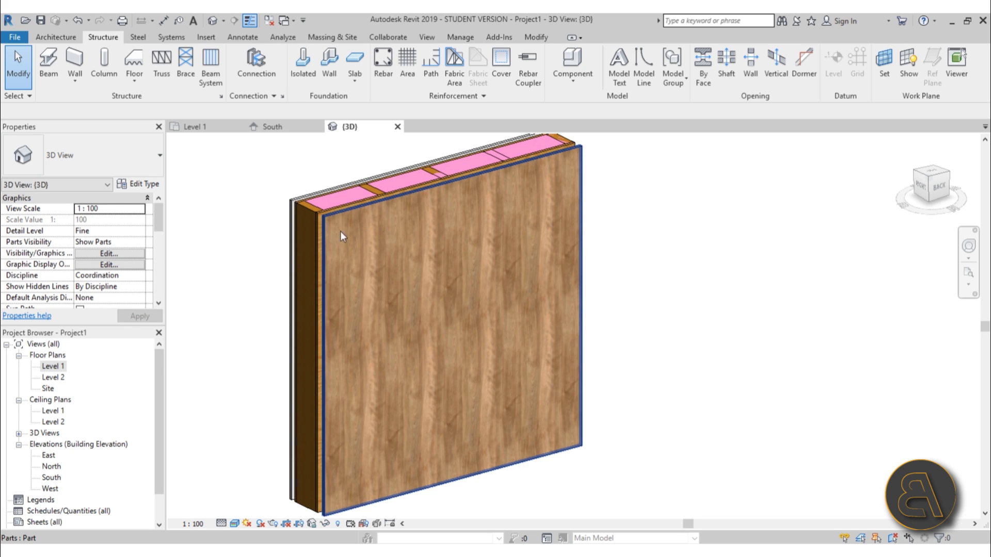
Start a division sketch for the outer wood finish part, with its front face picked as the work plane.
{"action": "left_click", "coordinate": [395, 206]}
{"action": "middle_click_drag", "start_coordinate": [405, 268], "coordinate": [419, 251]}
{"action": "left_click", "coordinate": [557, 70]}
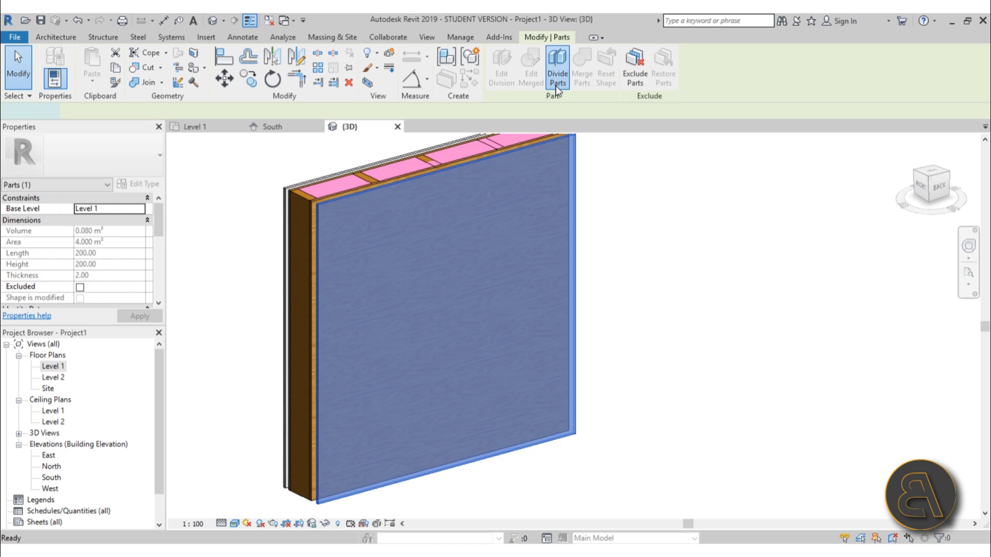
{"action": "left_click", "coordinate": [519, 82]}
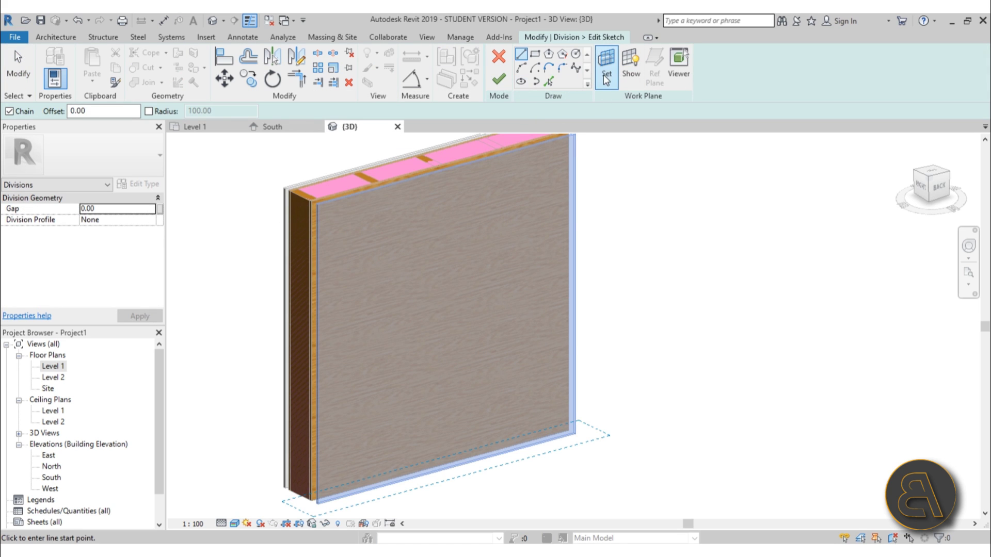
{"action": "scroll", "coordinate": [267, 449], "scroll_direction": "up", "scroll_amount": 4}
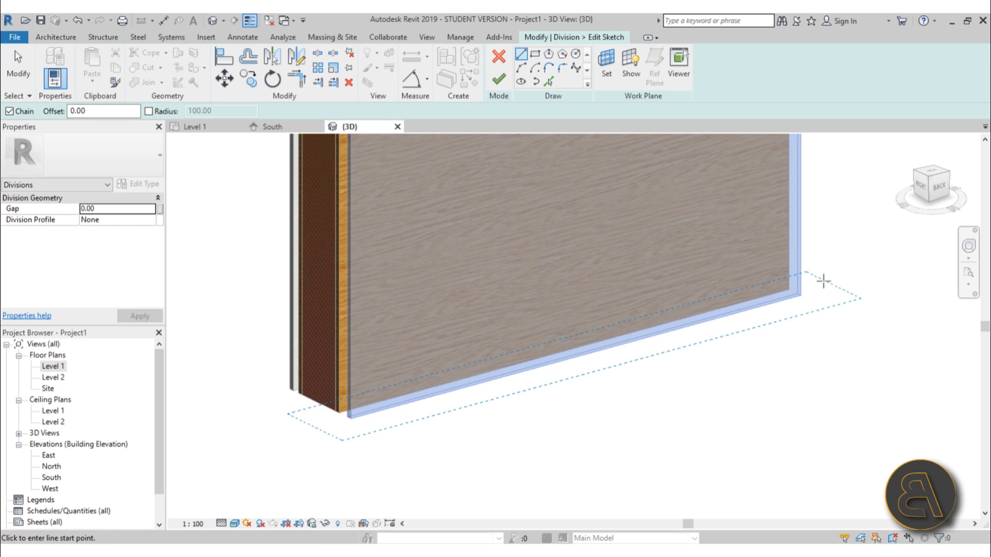
{"action": "scroll", "coordinate": [398, 377], "scroll_direction": "down", "scroll_amount": 3}
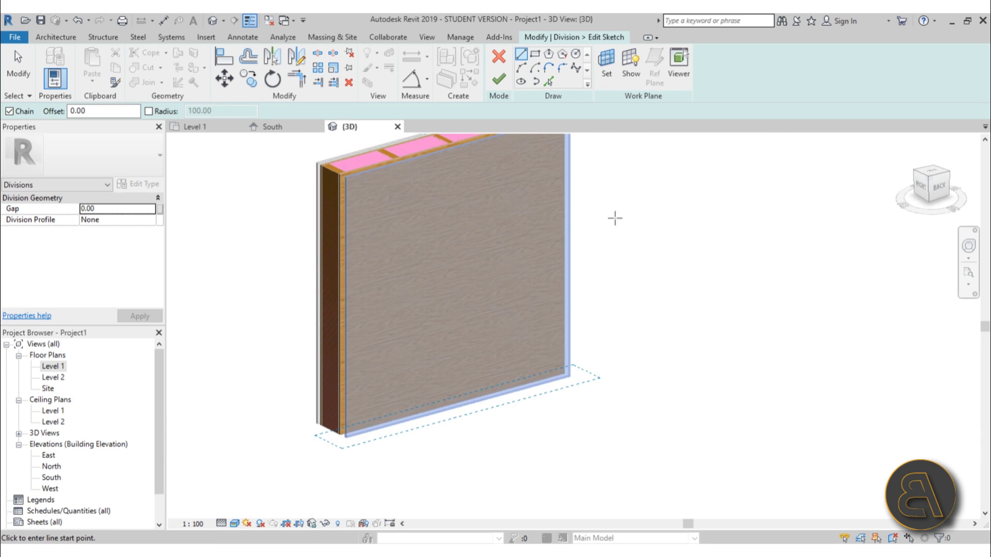
{"action": "middle_click_drag", "start_coordinate": [457, 225], "coordinate": [516, 178], "text": "shift"}
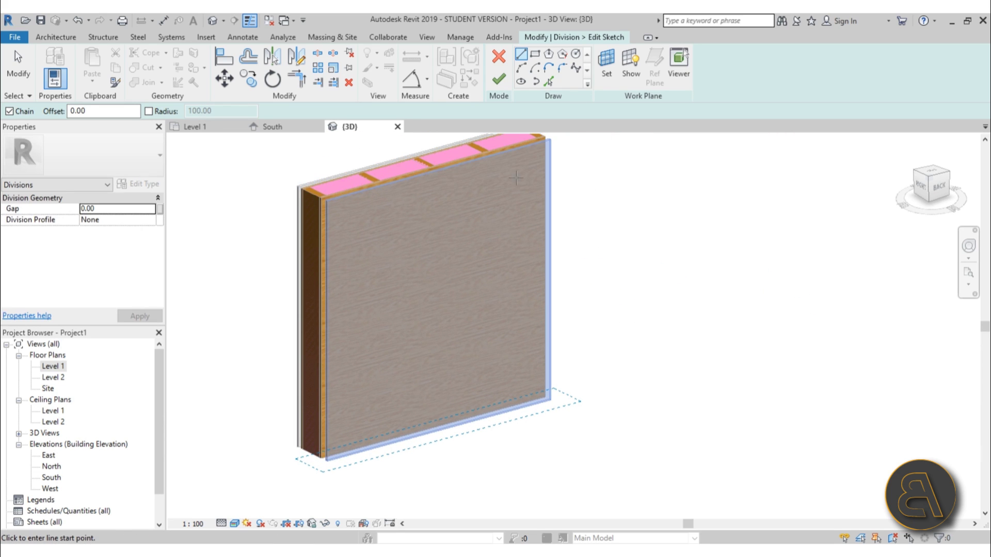
{"action": "left_click", "coordinate": [611, 70]}
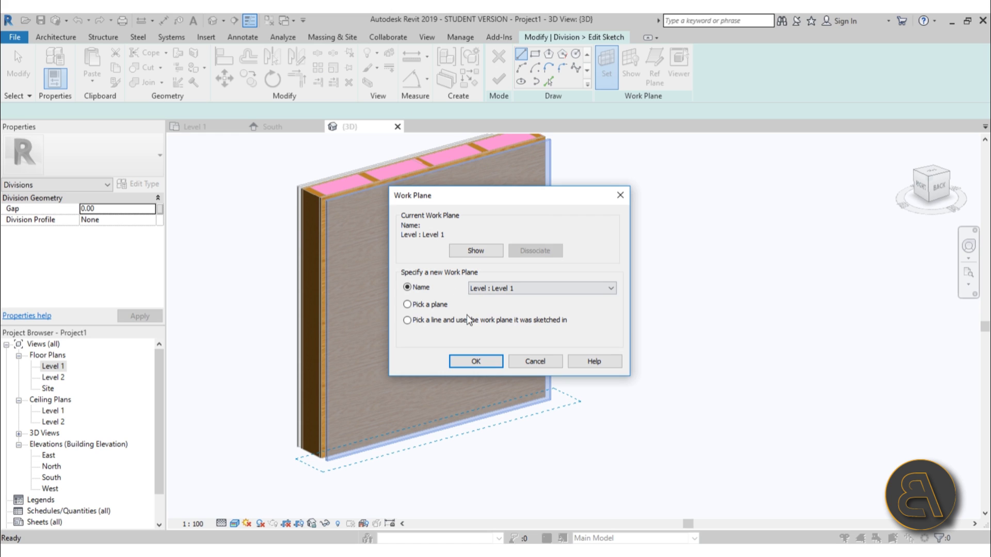
{"action": "left_click", "coordinate": [476, 361]}
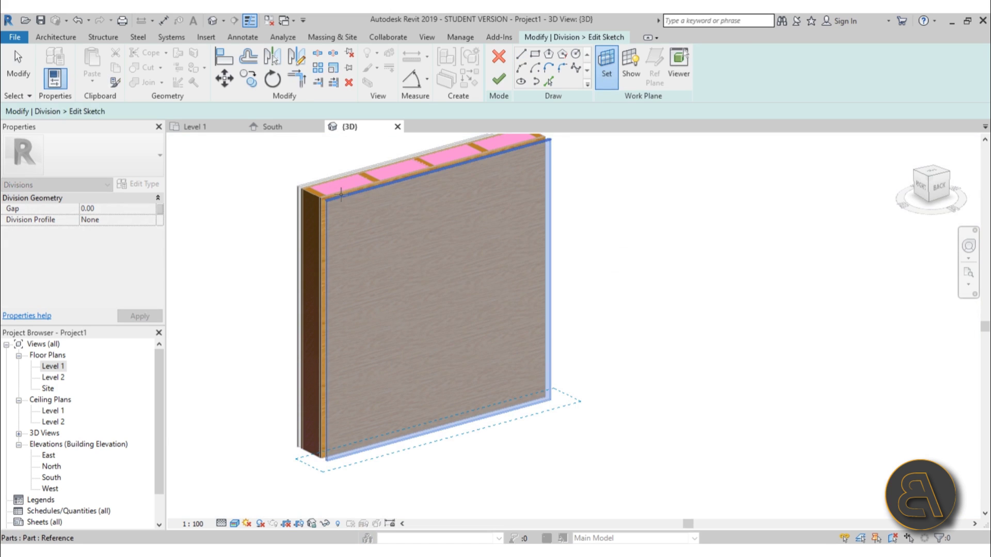
{"action": "left_click", "coordinate": [338, 208]}
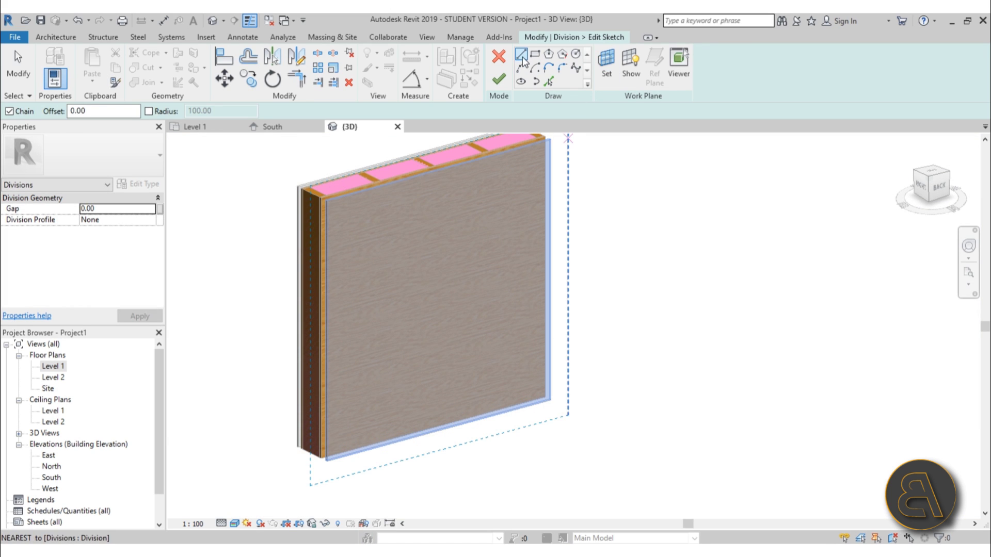
Try to sketch short vertical division lines at the finish part's lower corner, one along its edge and one just outside.
{"action": "scroll", "coordinate": [310, 440], "scroll_direction": "up", "scroll_amount": 5}
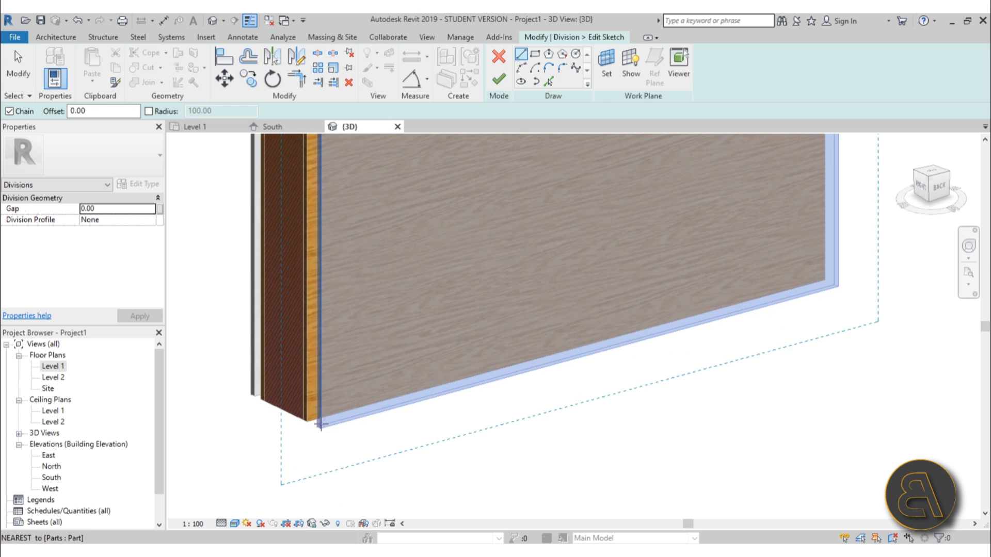
{"action": "left_click", "coordinate": [321, 308]}
{"action": "scroll", "coordinate": [374, 328], "scroll_direction": "down", "scroll_amount": 2}
{"action": "middle_click_drag", "start_coordinate": [328, 294], "coordinate": [247, 314], "text": "shift"}
{"action": "scroll", "coordinate": [289, 294], "scroll_direction": "up", "scroll_amount": 3}
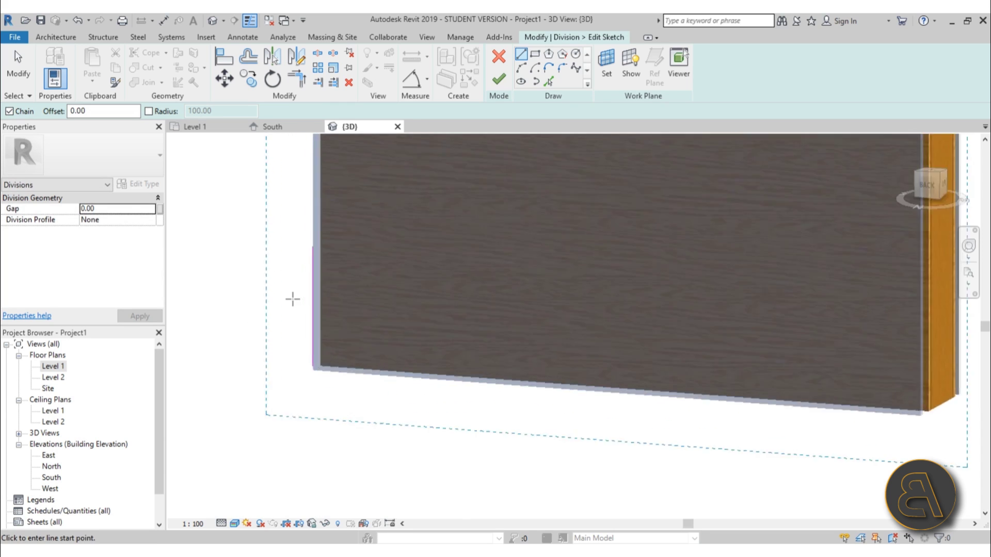
{"action": "left_click", "coordinate": [259, 384]}
{"action": "key", "text": "Escape"}
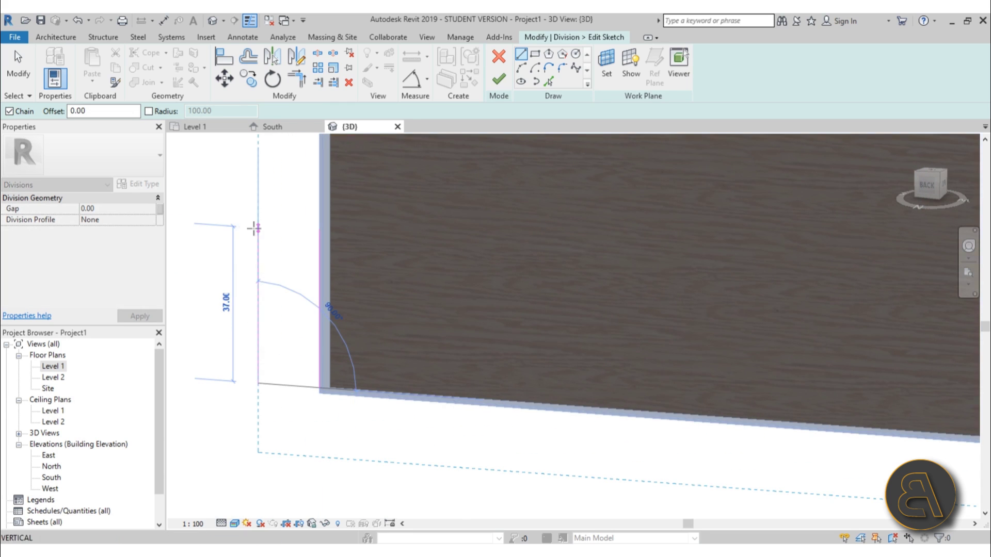
{"action": "scroll", "coordinate": [352, 323], "scroll_direction": "down", "scroll_amount": 2}
{"action": "mouse_move", "coordinate": [255, 232]}
{"action": "middle_mouse_down", "text": "shift"}
{"action": "mouse_move", "coordinate": [352, 324]}
{"action": "mouse_move", "coordinate": [342, 358]}
{"action": "mouse_move", "coordinate": [449, 341]}
{"action": "mouse_move", "coordinate": [442, 356]}
{"action": "mouse_move", "coordinate": [378, 396]}
{"action": "mouse_move", "coordinate": [369, 386]}
{"action": "middle_mouse_up", "text": "shift"}
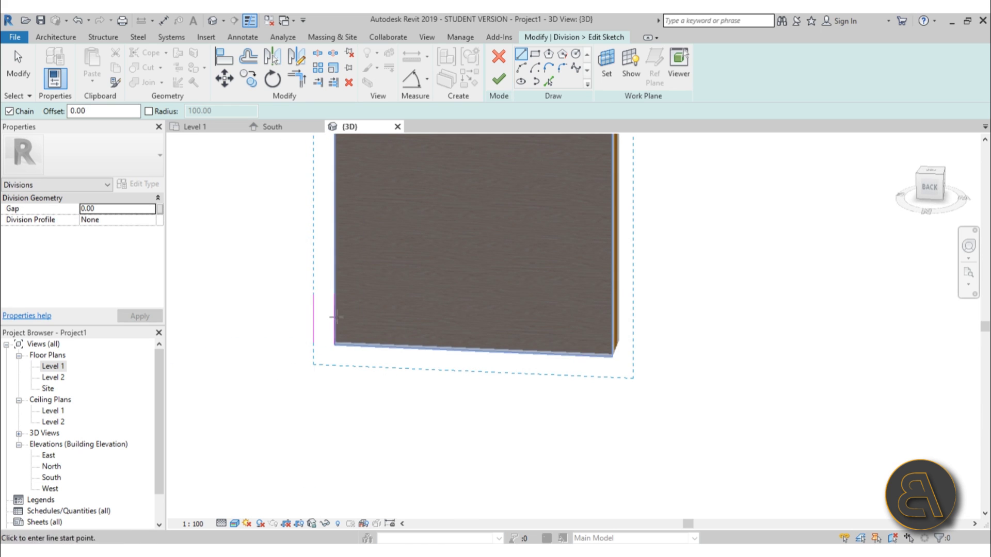
{"action": "scroll", "coordinate": [339, 306], "scroll_direction": "up", "scroll_amount": 4}
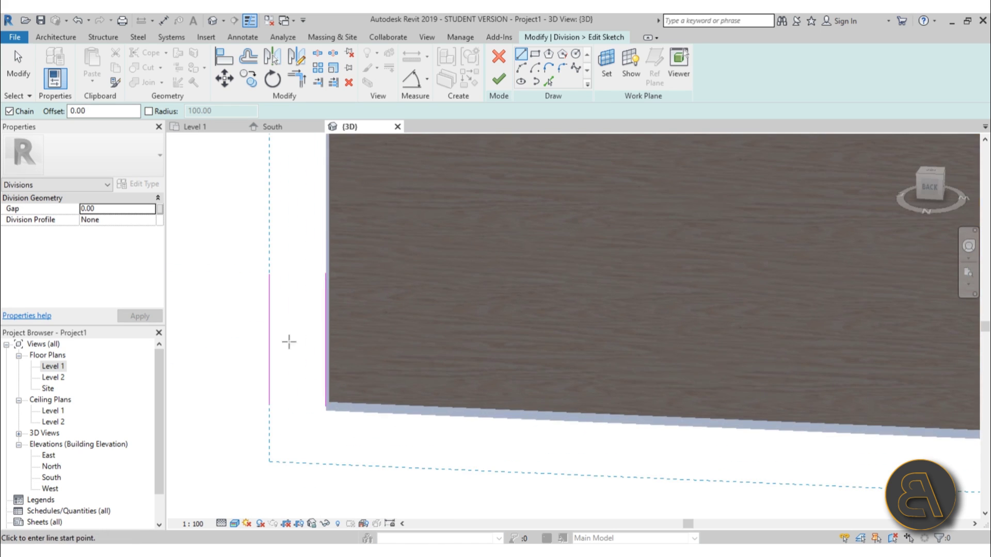
Sketch a division path starting outside the finish part's lower corner, rising diagonally about 188 cm, and continuing past the opposite edge.
{"action": "left_click", "coordinate": [251, 374]}
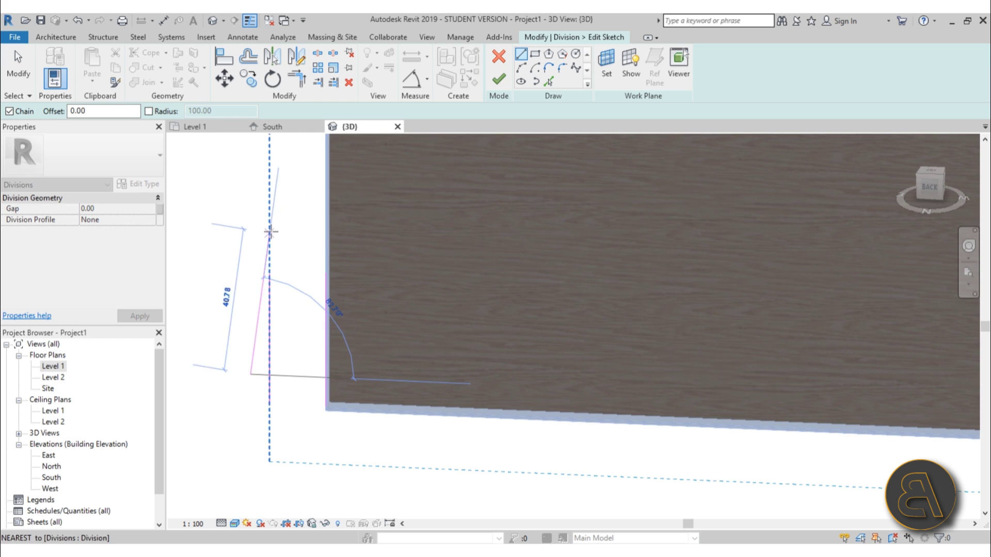
{"action": "scroll", "coordinate": [289, 378], "scroll_direction": "down", "scroll_amount": 4}
{"action": "mouse_move", "coordinate": [289, 378]}
{"action": "middle_mouse_down", "text": "shift"}
{"action": "mouse_move", "coordinate": [312, 388]}
{"action": "mouse_move", "coordinate": [315, 348]}
{"action": "mouse_move", "coordinate": [361, 289]}
{"action": "middle_mouse_up", "text": "shift"}
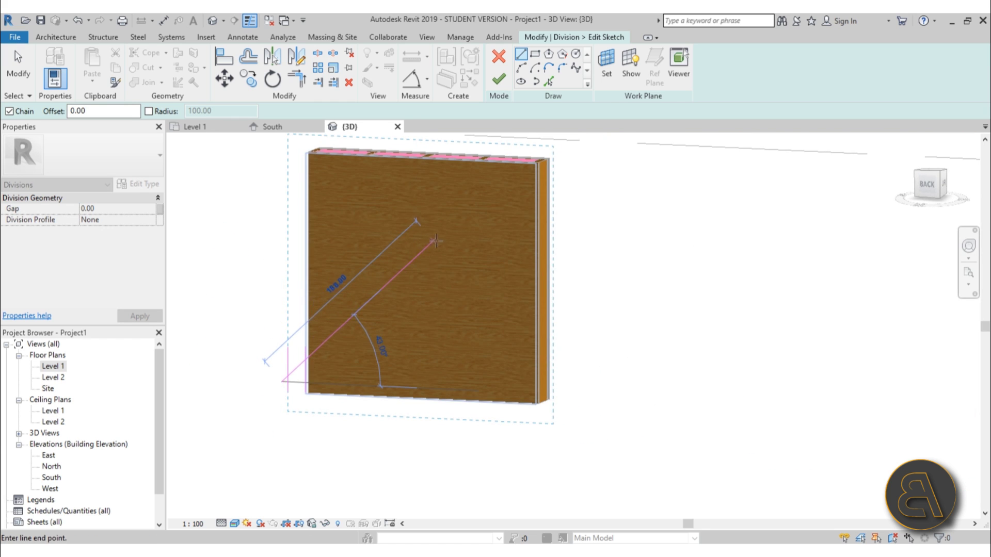
{"action": "left_click", "coordinate": [450, 257]}
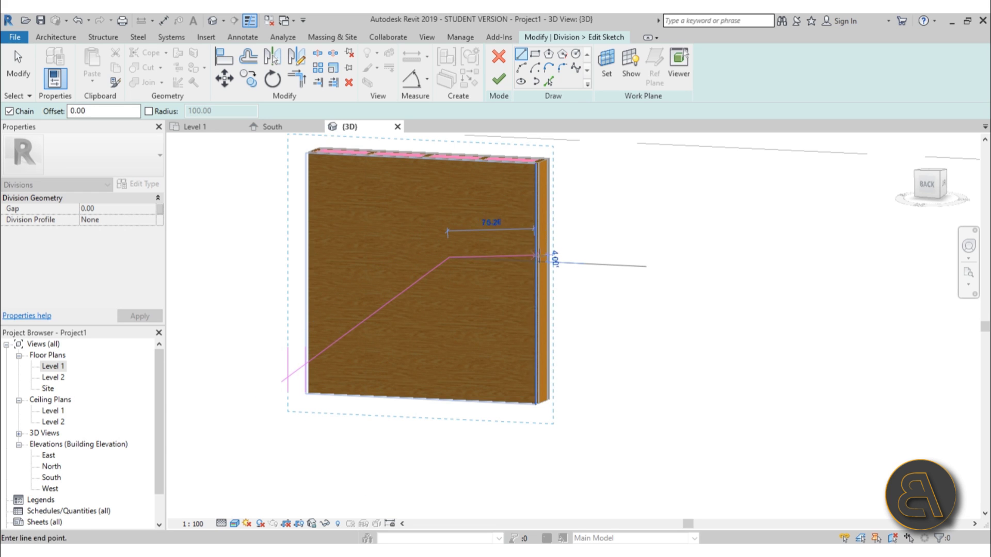
{"action": "left_click", "coordinate": [572, 259]}
{"action": "key", "text": "Escape"}
{"action": "key", "text": "Escape"}
Delete the two stray vertical sketch lines at the lower corner and check where the diagonal line ends.
{"action": "mouse_move", "coordinate": [578, 268]}
{"action": "middle_mouse_down", "text": "shift"}
{"action": "mouse_move", "coordinate": [453, 303]}
{"action": "mouse_move", "coordinate": [593, 346]}
{"action": "mouse_move", "coordinate": [445, 283]}
{"action": "middle_mouse_up", "text": "shift"}
{"action": "scroll", "coordinate": [286, 421], "scroll_direction": "up", "scroll_amount": 4}
{"action": "middle_click_drag", "start_coordinate": [286, 422], "coordinate": [291, 343]}
{"action": "left_click_drag", "start_coordinate": [226, 339], "coordinate": [324, 469]}
{"action": "left_click", "coordinate": [323, 464]}
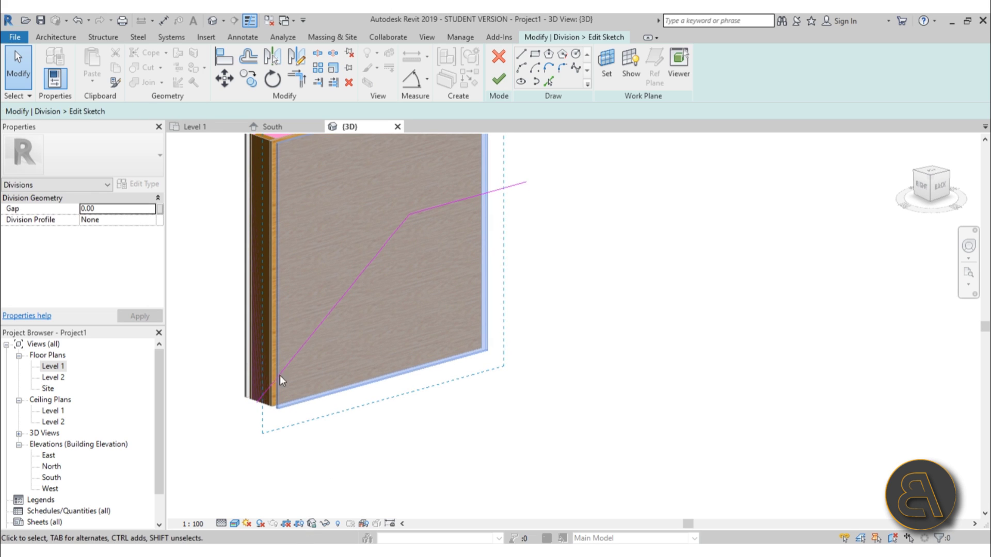
{"action": "left_click", "coordinate": [263, 399]}
{"action": "left_click", "coordinate": [250, 405]}
{"action": "left_click", "coordinate": [257, 411]}
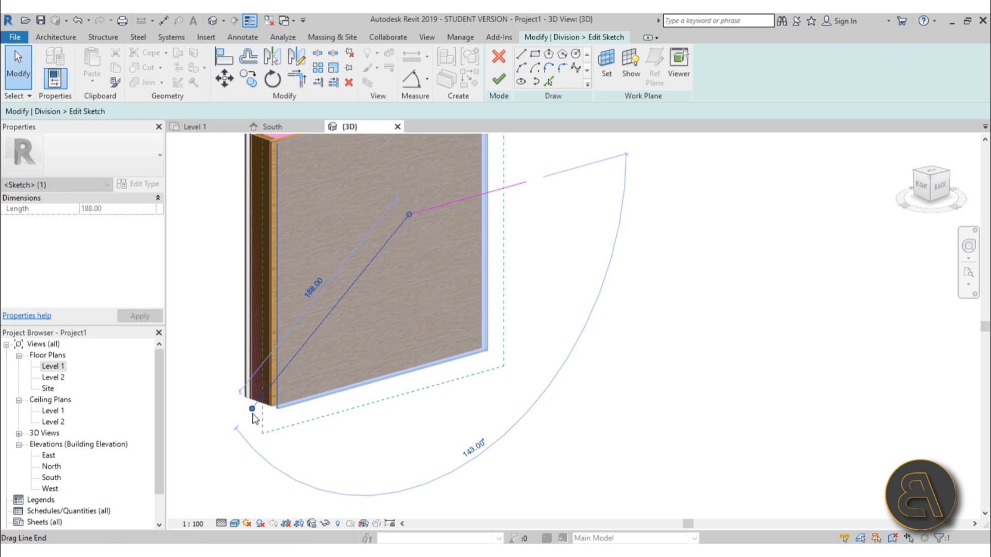
{"action": "left_click", "coordinate": [544, 175]}
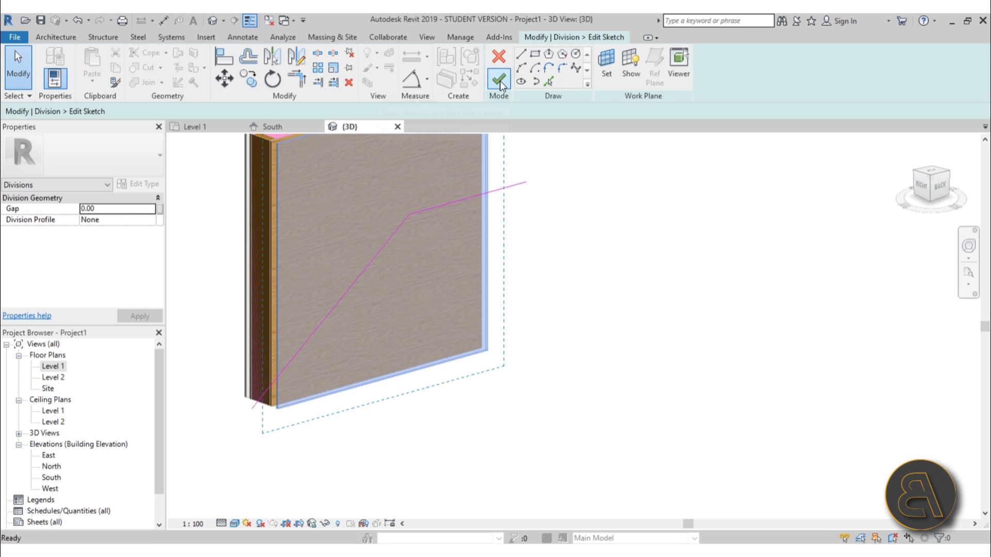
Finish the division of the outer finish and exclude its upper portion to expose the layer behind.
{"action": "left_click", "coordinate": [499, 81]}
{"action": "scroll", "coordinate": [433, 220], "scroll_direction": "down", "scroll_amount": 2}
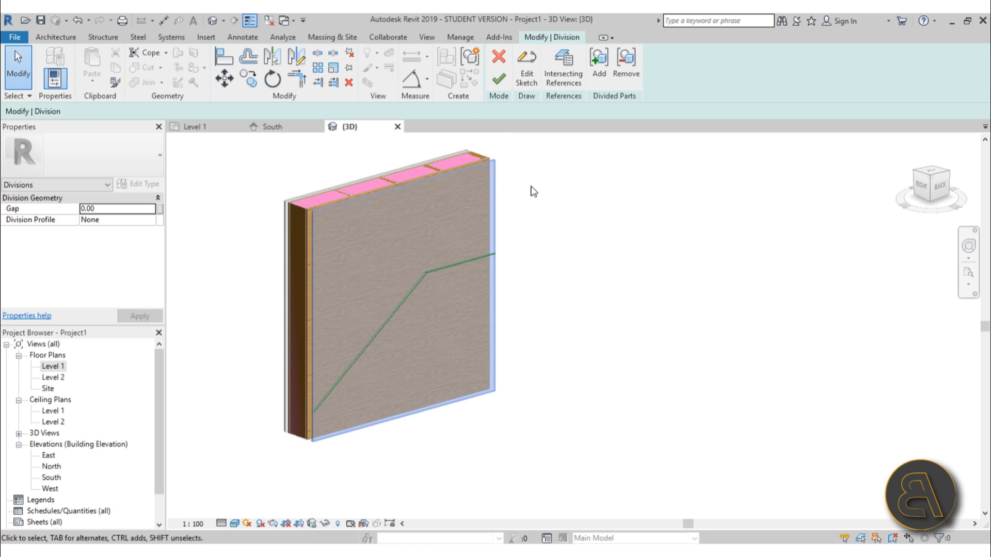
{"action": "left_click", "coordinate": [500, 80]}
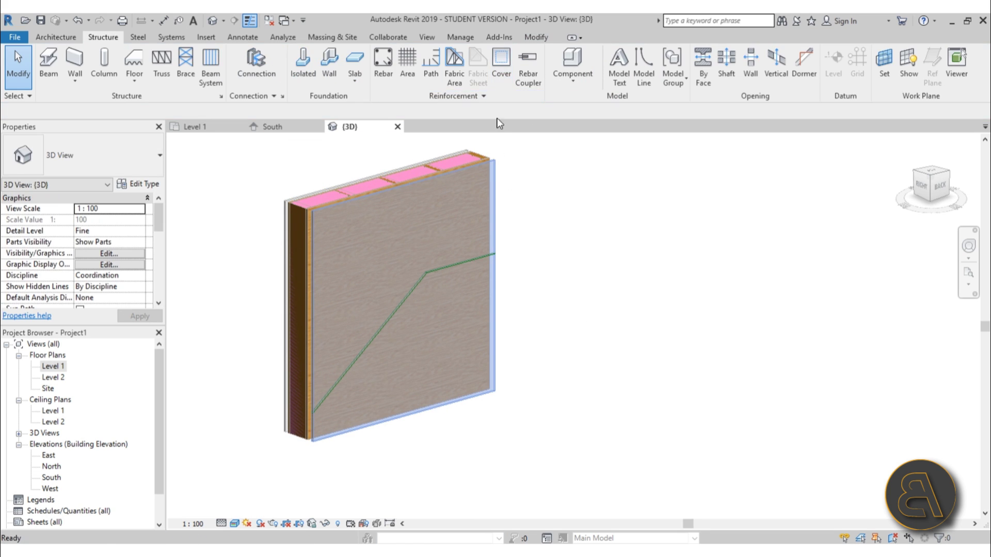
{"action": "left_click", "coordinate": [479, 165]}
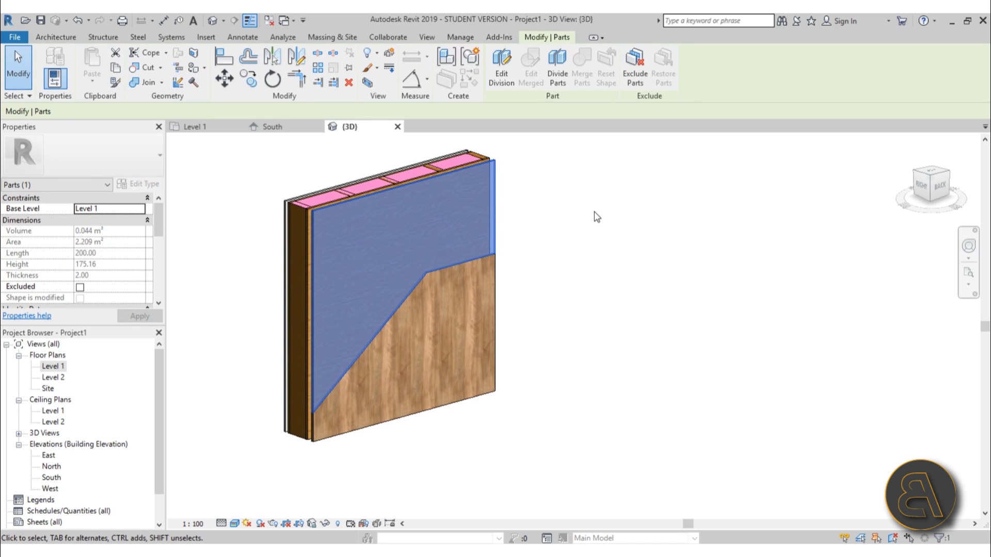
{"action": "left_click", "coordinate": [640, 77]}
Start a division sketch for the 2 cm thick wood sheathing part directly in front of the insulation and columns.
{"action": "middle_click_drag", "start_coordinate": [570, 268], "coordinate": [515, 294], "text": "shift"}
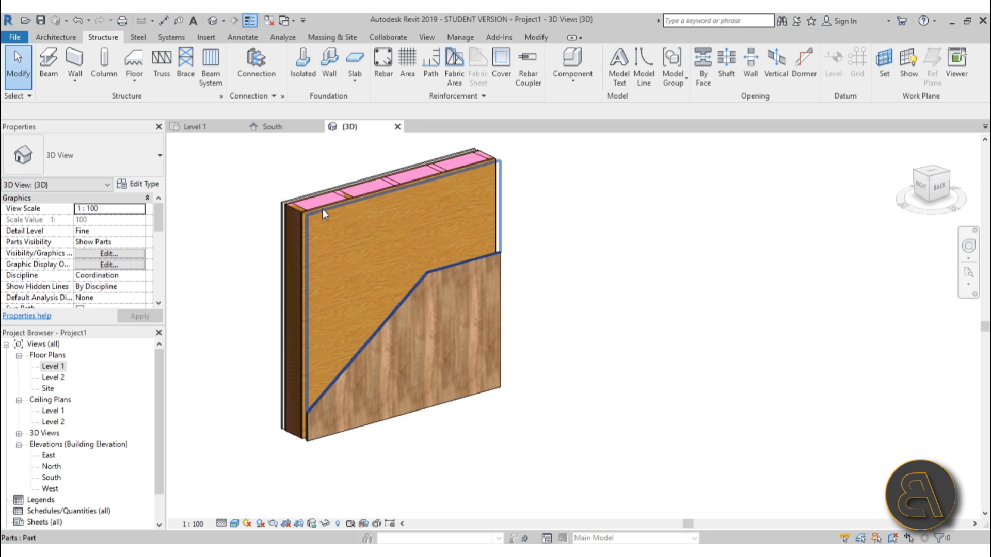
{"action": "scroll", "coordinate": [308, 212], "scroll_direction": "up", "scroll_amount": 4}
{"action": "left_click", "coordinate": [303, 209]}
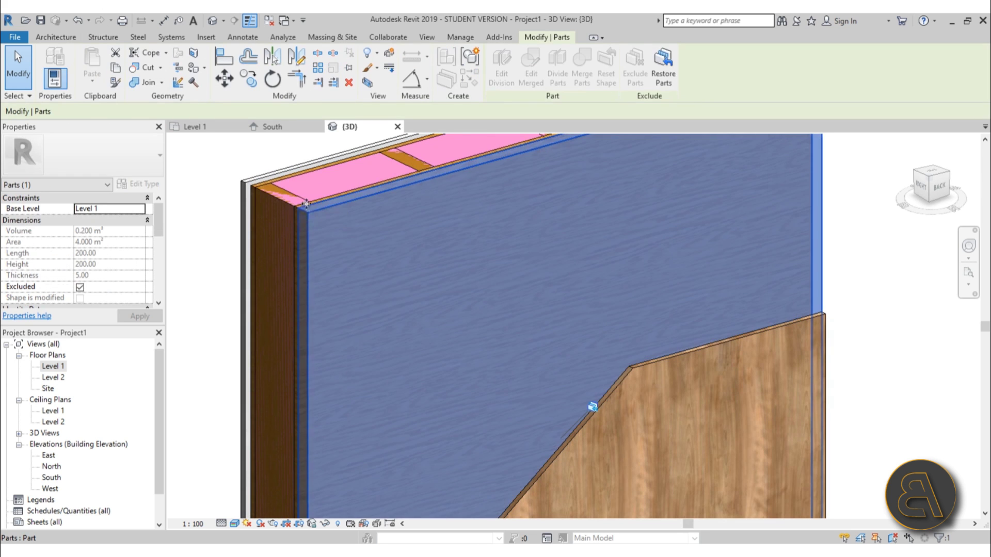
{"action": "scroll", "coordinate": [305, 200], "scroll_direction": "up", "scroll_amount": 3}
{"action": "middle_click_drag", "start_coordinate": [310, 207], "coordinate": [379, 244], "text": "shift"}
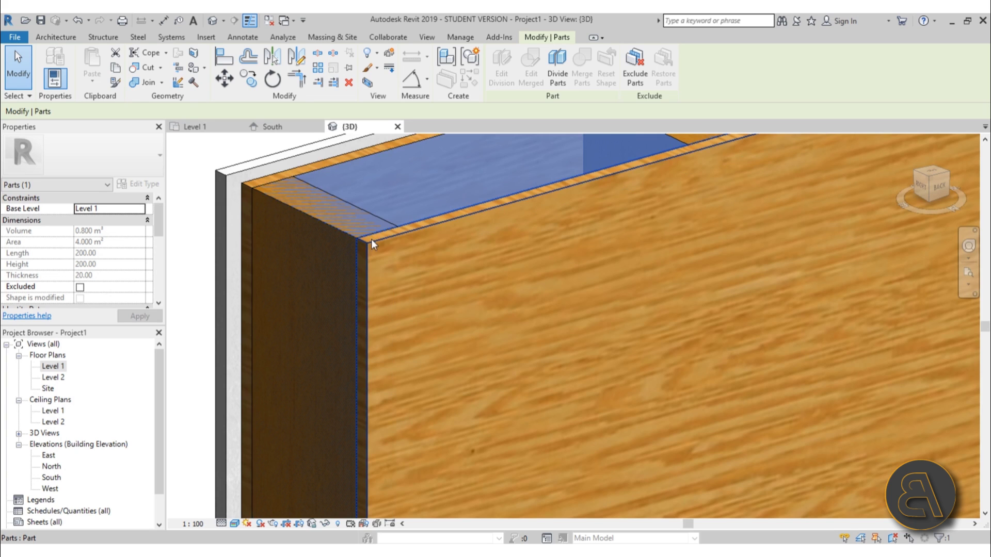
{"action": "left_click", "coordinate": [371, 240]}
{"action": "scroll", "coordinate": [372, 240], "scroll_direction": "down", "scroll_amount": 5}
{"action": "middle_click_drag", "start_coordinate": [478, 250], "coordinate": [432, 220], "text": "shift"}
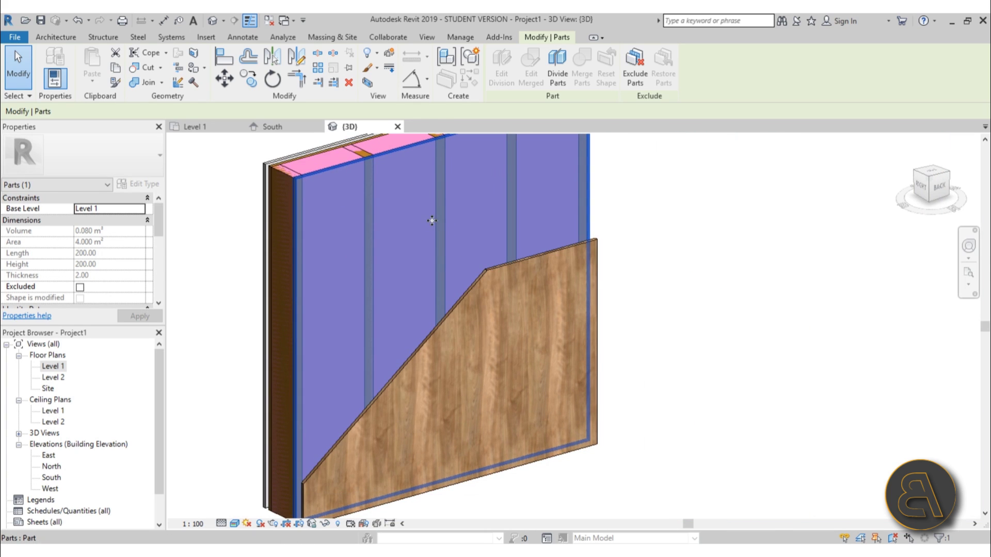
{"action": "left_click", "coordinate": [552, 95]}
{"action": "scroll", "coordinate": [460, 190], "scroll_direction": "down", "scroll_amount": 2}
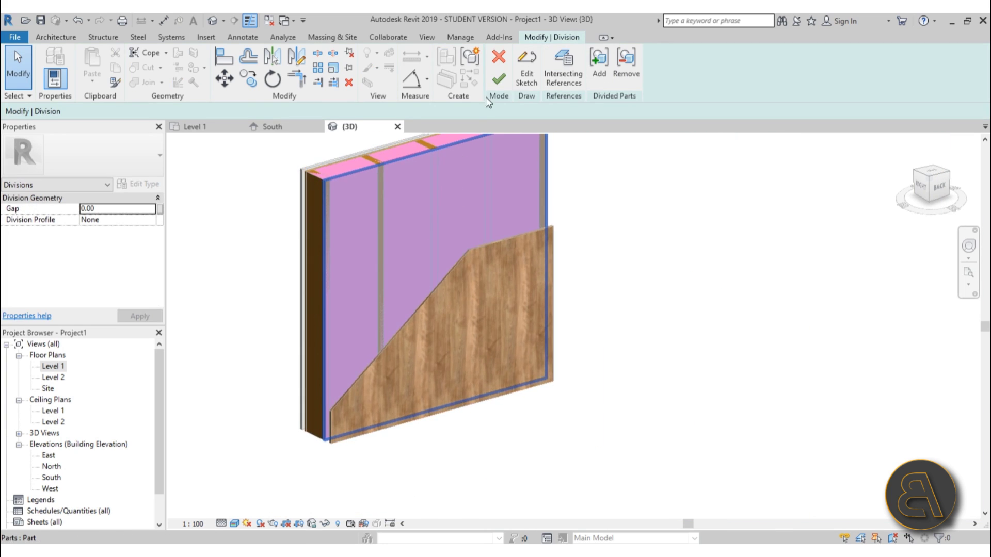
{"action": "left_click", "coordinate": [520, 84]}
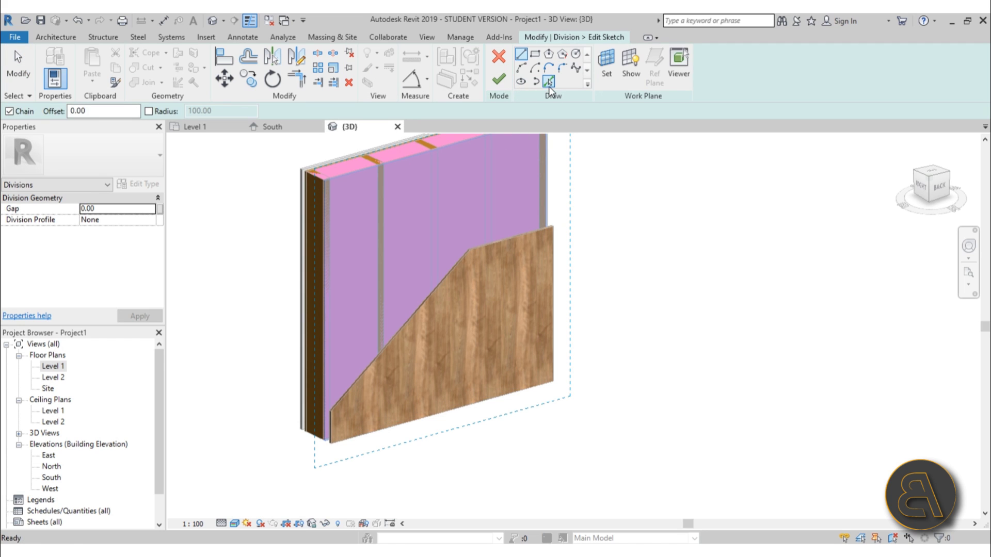
Create a division line from the finish panel's diagonal cut edge and stretch both its ends beyond the wall.
{"action": "scroll", "coordinate": [441, 293], "scroll_direction": "down", "scroll_amount": 2}
{"action": "key", "text": "Escape"}
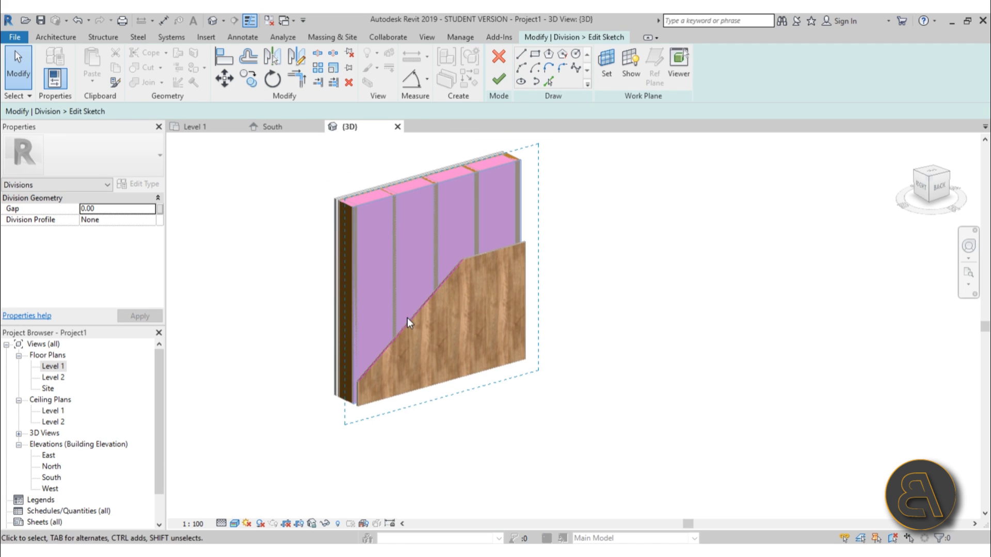
{"action": "left_click", "coordinate": [408, 324]}
{"action": "left_click_drag", "start_coordinate": [359, 382], "coordinate": [323, 422]}
{"action": "mouse_move", "coordinate": [463, 260]}
{"action": "left_mouse_down"}
{"action": "mouse_move", "coordinate": [548, 146]}
{"action": "mouse_move", "coordinate": [543, 165]}
{"action": "left_mouse_up"}
{"action": "scroll", "coordinate": [547, 155], "scroll_direction": "up", "scroll_amount": 2}
{"action": "key", "text": "Escape"}
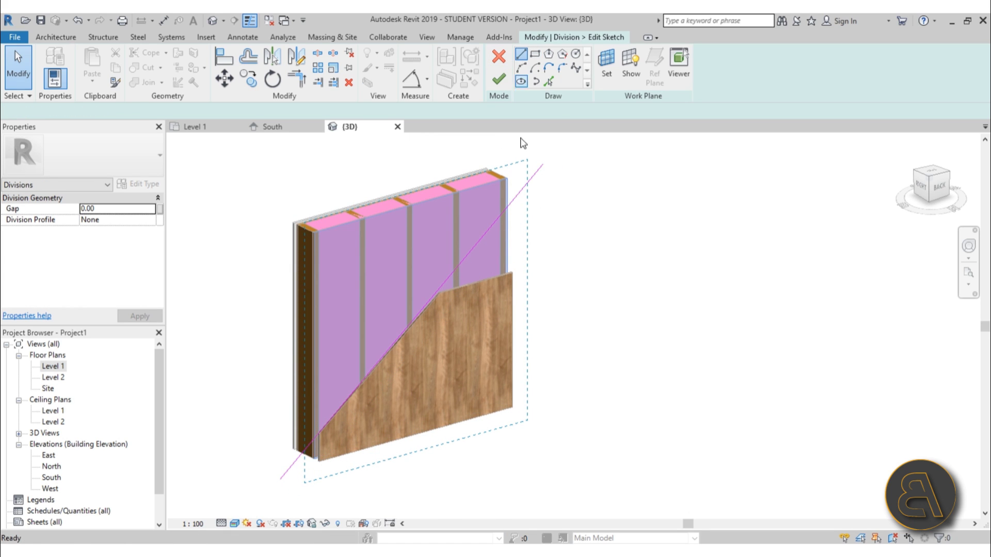
Add a horizontal line about 48 cm long from the diagonal past the wall's edge and trim both lines to a corner.
{"action": "key", "text": "l"}
{"action": "key", "text": "i"}
{"action": "left_click", "coordinate": [495, 218]}
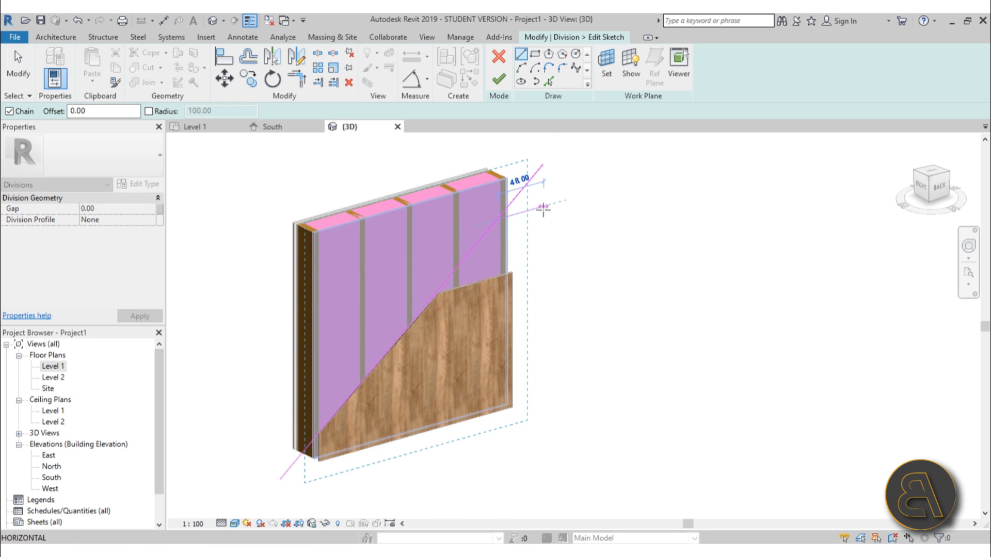
{"action": "left_click", "coordinate": [543, 208]}
{"action": "key", "text": "Escape"}
{"action": "key", "text": "Escape"}
{"action": "key", "text": "t"}
{"action": "key", "text": "r"}
{"action": "left_click", "coordinate": [512, 216]}
{"action": "left_click", "coordinate": [487, 230]}
{"action": "key", "text": "Escape"}
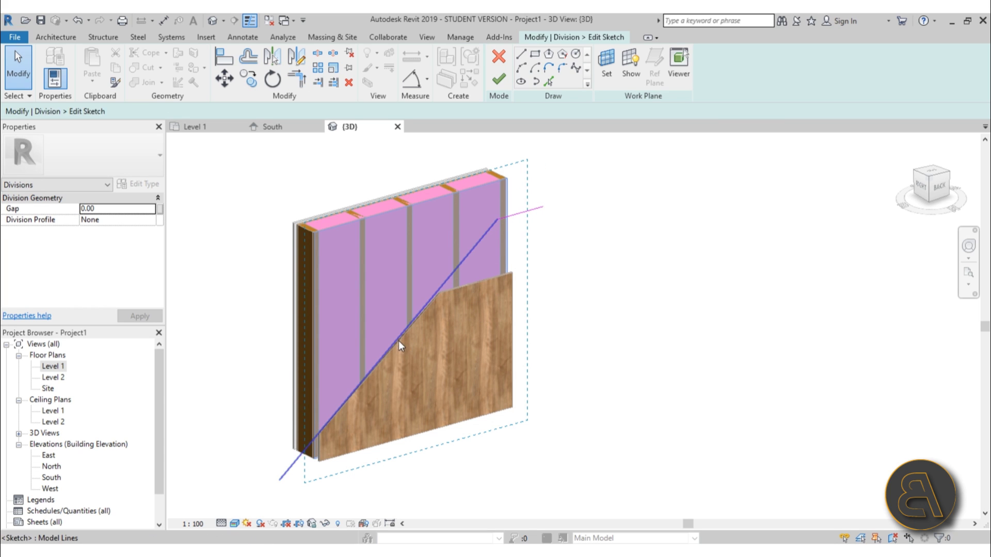
Shift the diagonal line away from the finish panel's cut edge and complete the sheathing part's division.
{"action": "left_click", "coordinate": [399, 340]}
{"action": "left_click_drag", "start_coordinate": [379, 333], "coordinate": [376, 333]}
{"action": "left_click", "coordinate": [378, 407]}
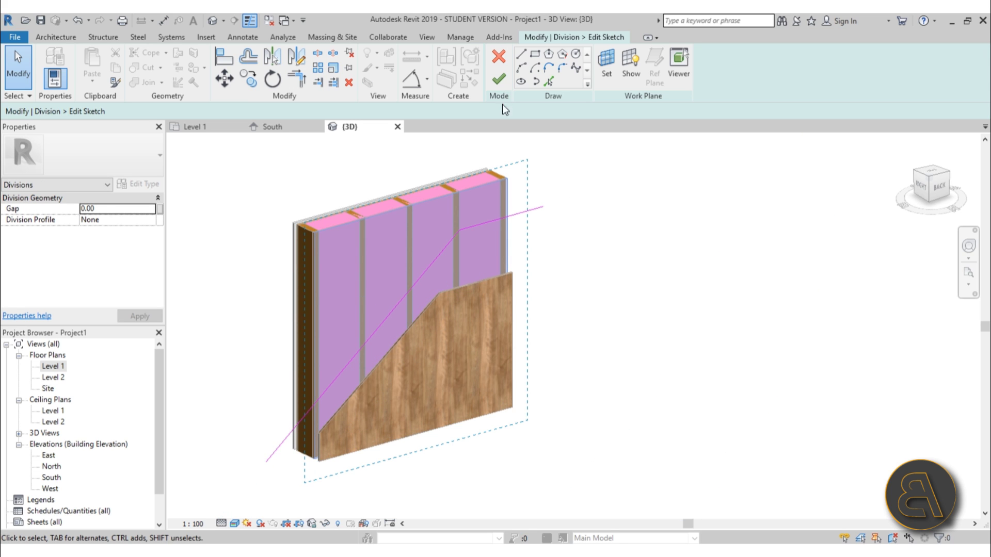
{"action": "left_click", "coordinate": [504, 77]}
{"action": "left_click", "coordinate": [507, 165]}
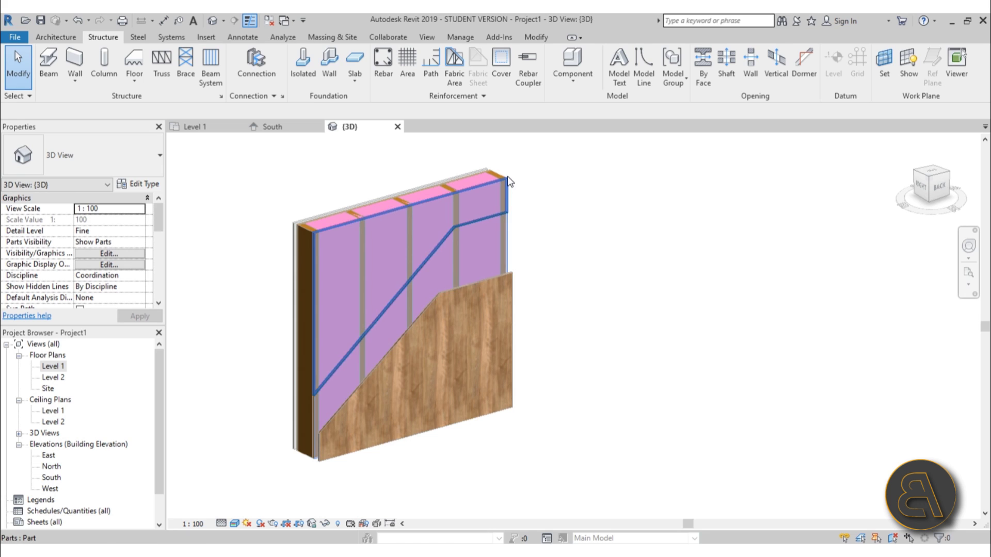
Try to delete the upper piece of the divided front wood sheathing.
{"action": "left_click", "coordinate": [506, 176]}
{"action": "key", "text": "Delete"}
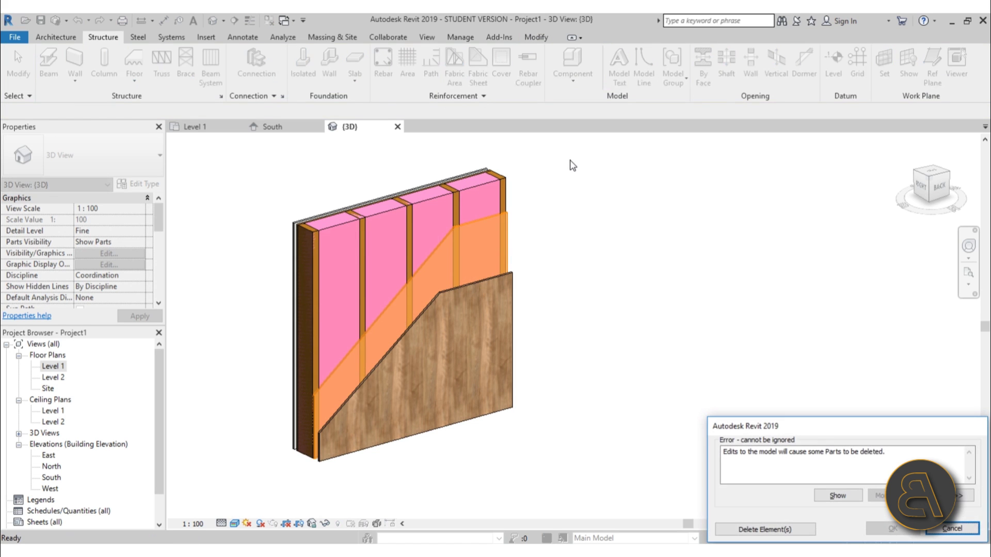
{"action": "left_click", "coordinate": [742, 530]}
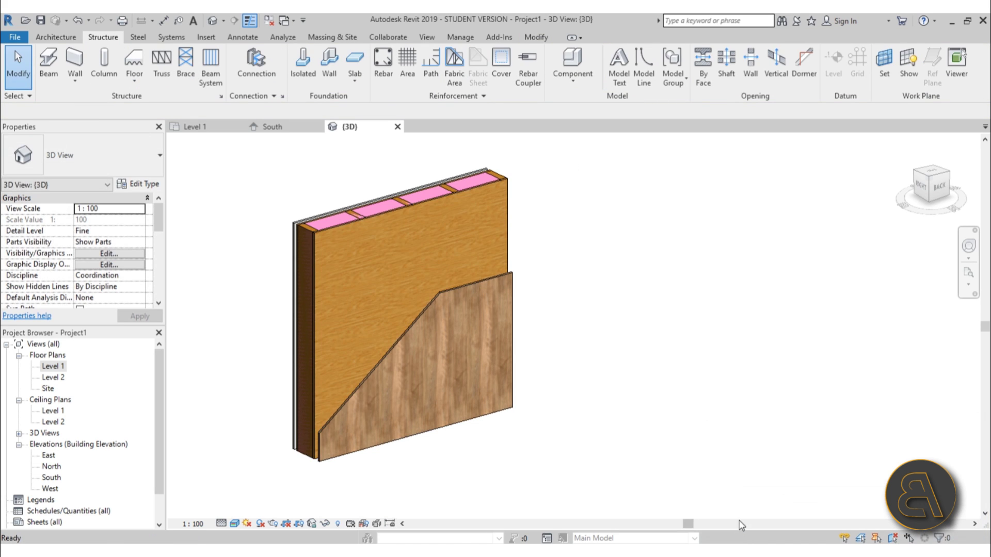
Exclude the front sheathing's piece above the diagonal cut to expose the insulation and columns.
{"action": "left_click", "coordinate": [454, 191]}
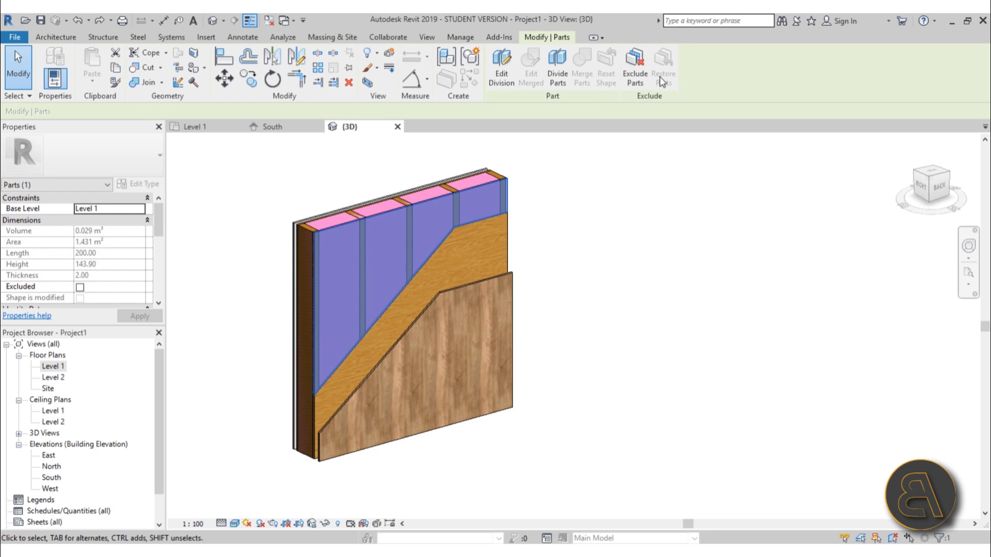
{"action": "left_click", "coordinate": [638, 82]}
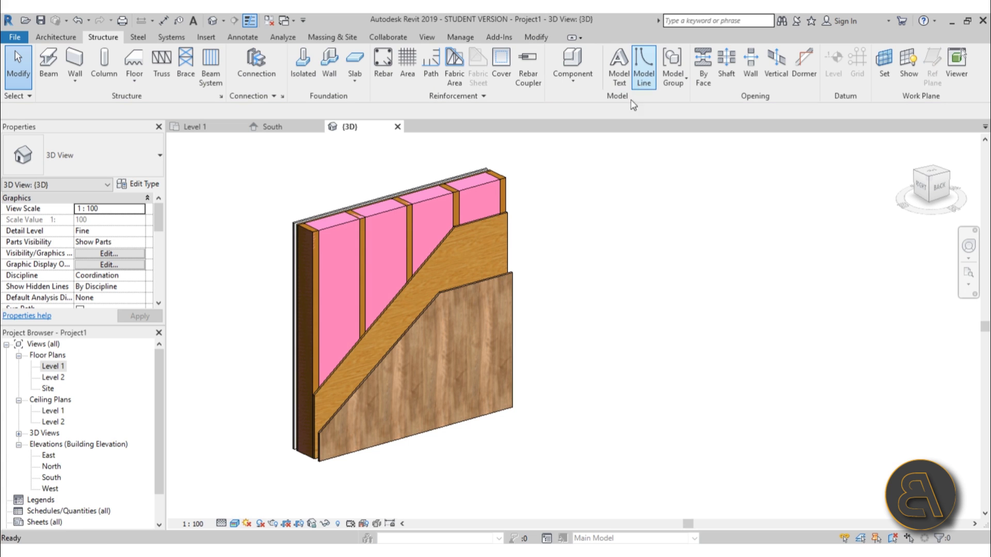
{"action": "scroll", "coordinate": [658, 208], "scroll_direction": "up", "scroll_amount": 2}
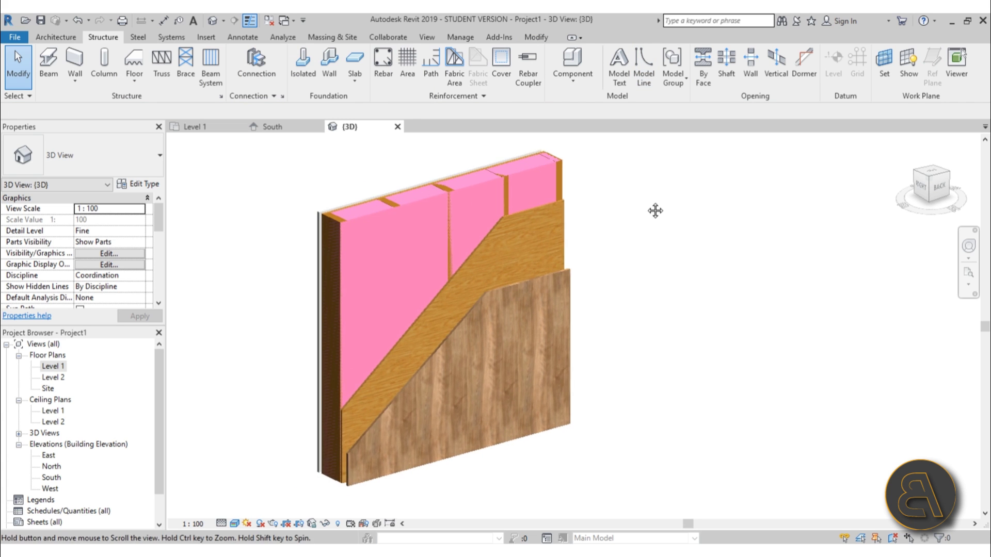
Start a division of the 20 cm thick insulation part in the wall's core.
{"action": "left_click", "coordinate": [367, 213]}
{"action": "key", "text": "Escape"}
{"action": "scroll", "coordinate": [351, 210], "scroll_direction": "up", "scroll_amount": 3}
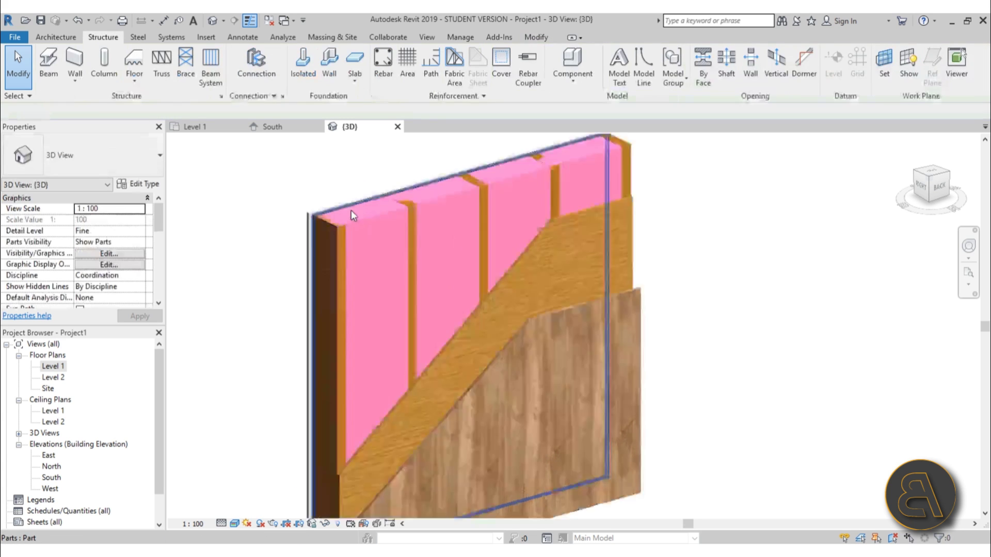
{"action": "left_click", "coordinate": [342, 212]}
{"action": "key", "text": "Escape"}
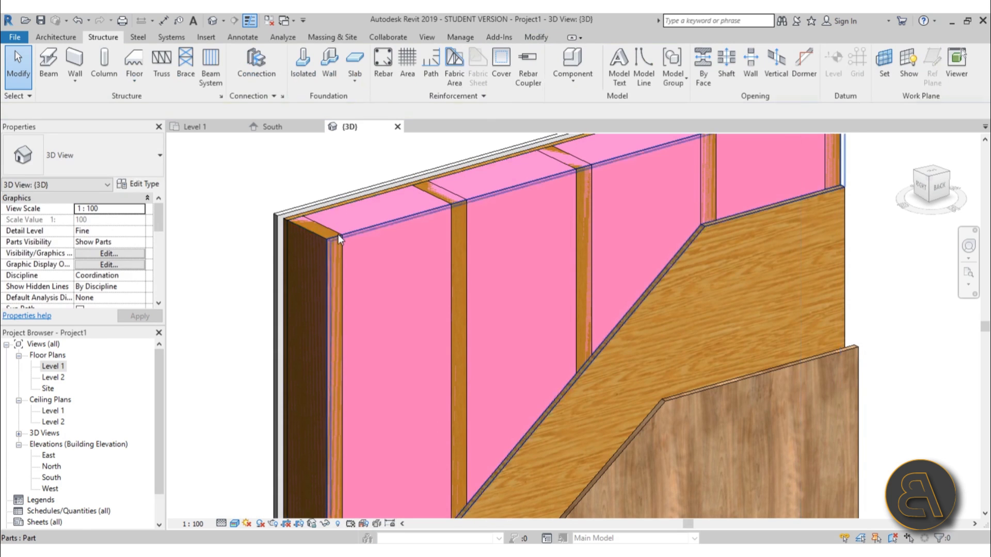
{"action": "left_click", "coordinate": [310, 236]}
{"action": "scroll", "coordinate": [411, 183], "scroll_direction": "down", "scroll_amount": 3}
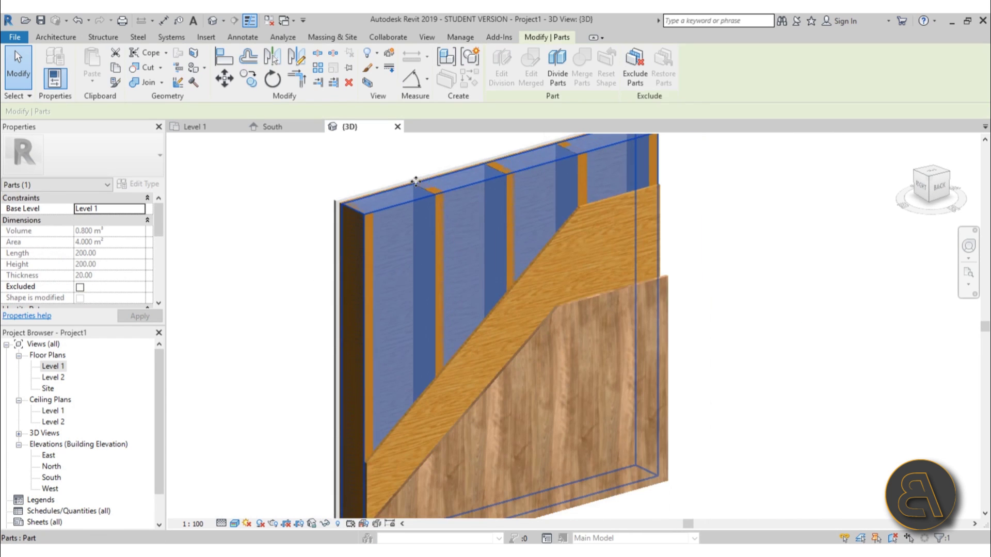
{"action": "left_click", "coordinate": [557, 78]}
{"action": "scroll", "coordinate": [568, 181], "scroll_direction": "down", "scroll_amount": 3}
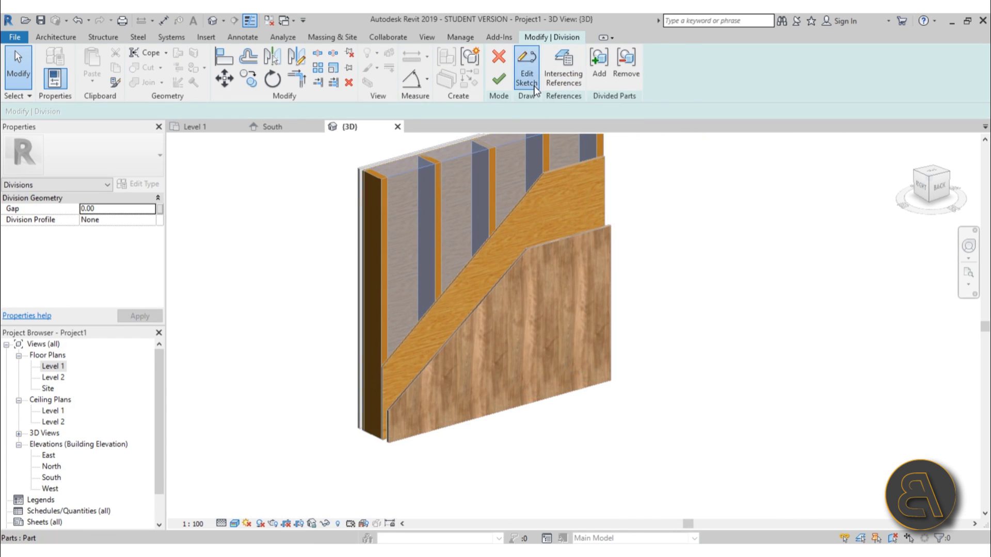
Create a division line from the front sheathing's diagonal cut edge and shift it away toward the wall's upper corner.
{"action": "left_click", "coordinate": [527, 77]}
{"action": "left_click", "coordinate": [549, 82]}
{"action": "left_click", "coordinate": [518, 211]}
{"action": "scroll", "coordinate": [511, 217], "scroll_direction": "down", "scroll_amount": 2}
{"action": "key", "text": "Escape"}
{"action": "left_click", "coordinate": [506, 226]}
{"action": "left_click_drag", "start_coordinate": [490, 221], "coordinate": [472, 216]}
Stretch the diagonal division line to about 276 cm so it crosses the wall's edges, and complete the insulation's division.
{"action": "middle_click_drag", "start_coordinate": [521, 214], "coordinate": [465, 255]}
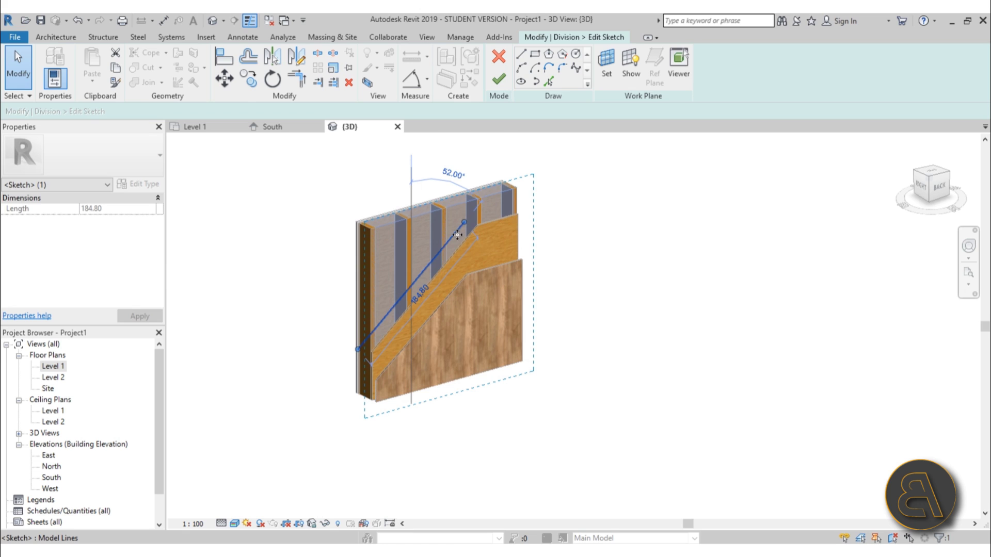
{"action": "left_click_drag", "start_coordinate": [456, 226], "coordinate": [509, 163]}
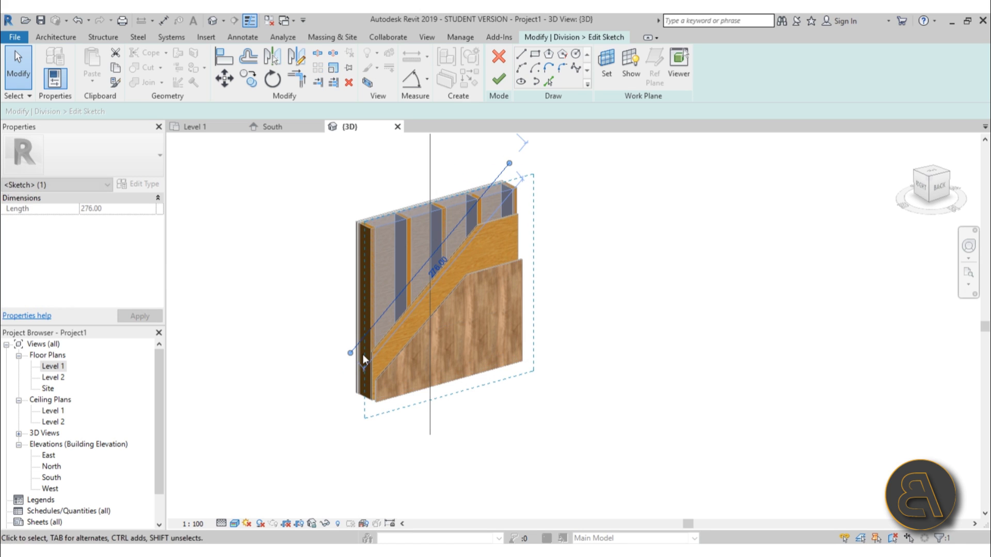
{"action": "left_click", "coordinate": [499, 80]}
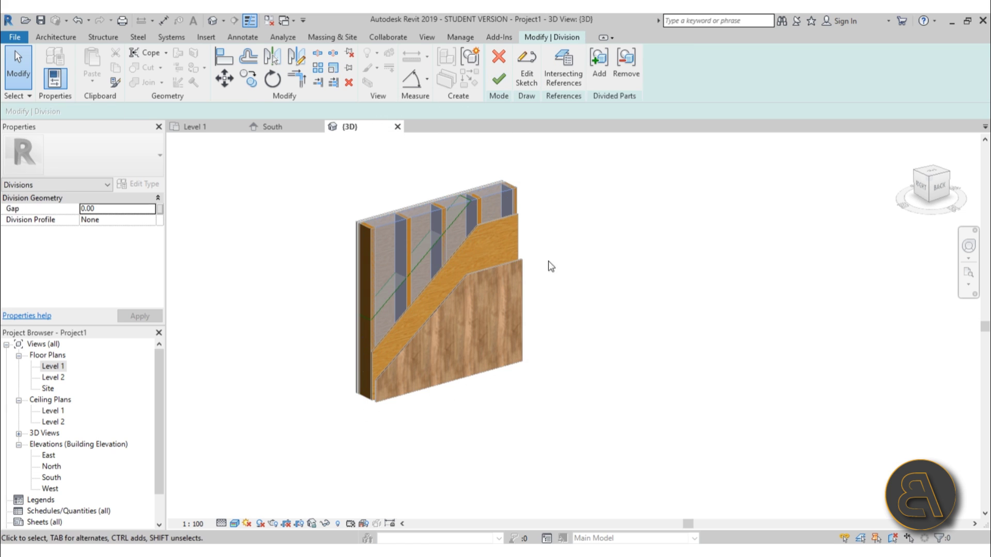
{"action": "left_click", "coordinate": [499, 80]}
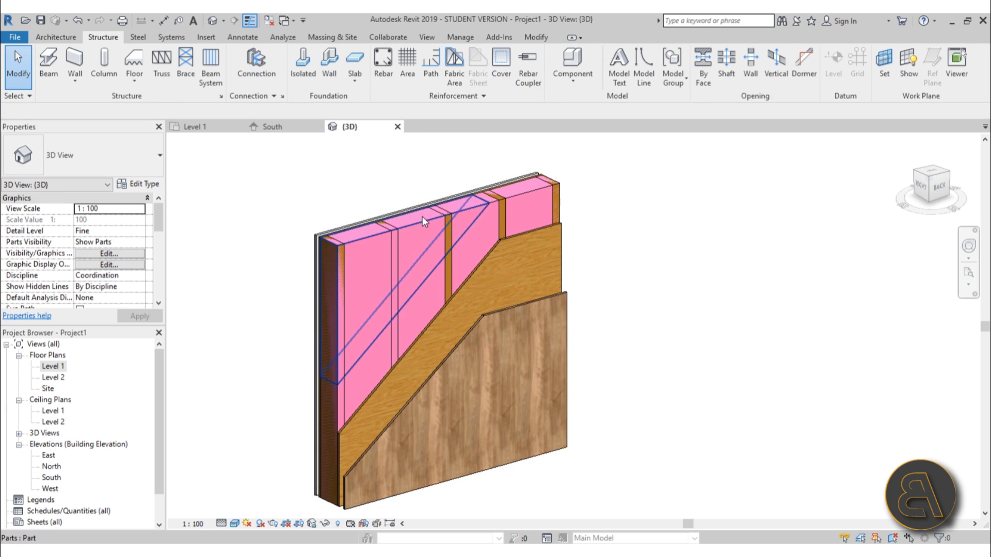
Exclude the insulation piece above the diagonal cut so the timber columns stand free.
{"action": "left_click", "coordinate": [422, 216]}
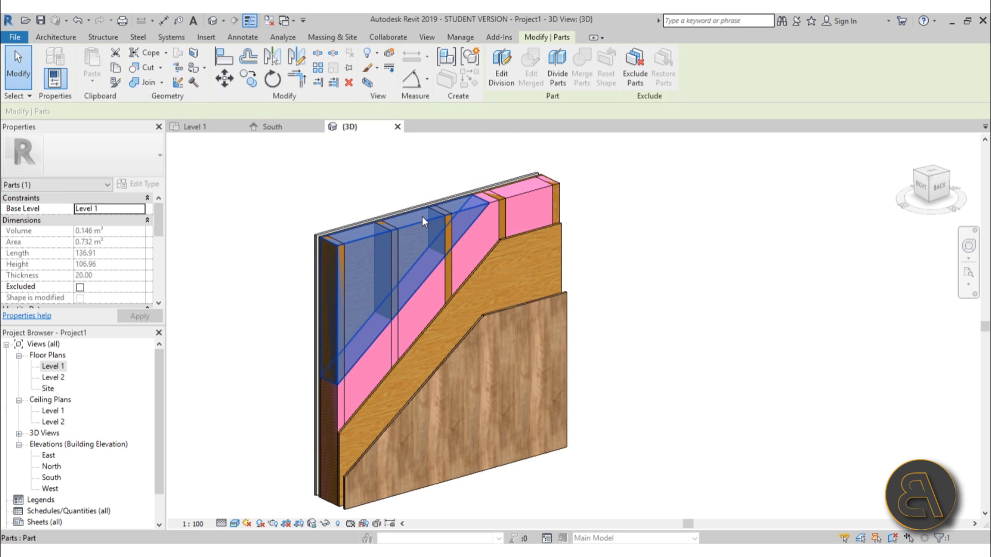
{"action": "left_click", "coordinate": [635, 62]}
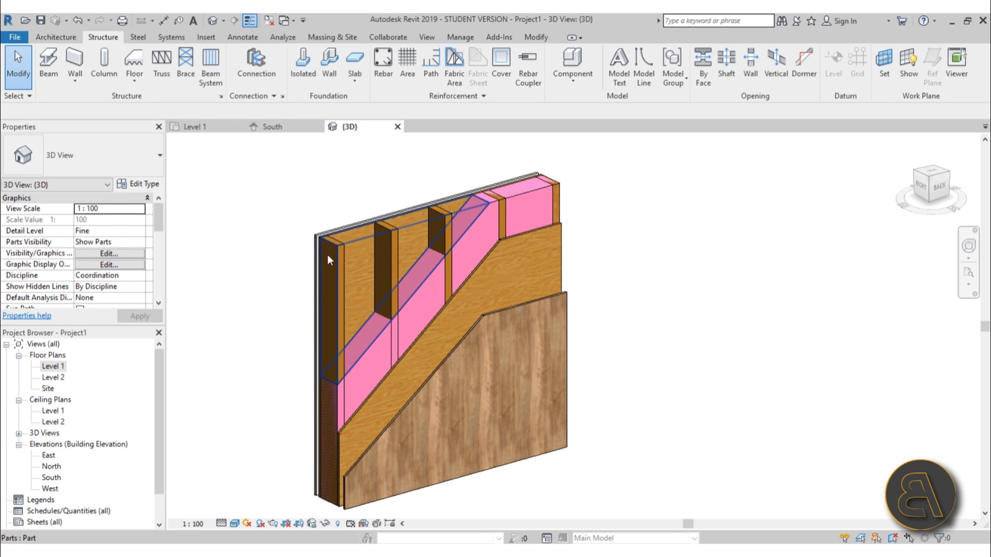
{"action": "middle_click_drag", "start_coordinate": [377, 309], "coordinate": [383, 289]}
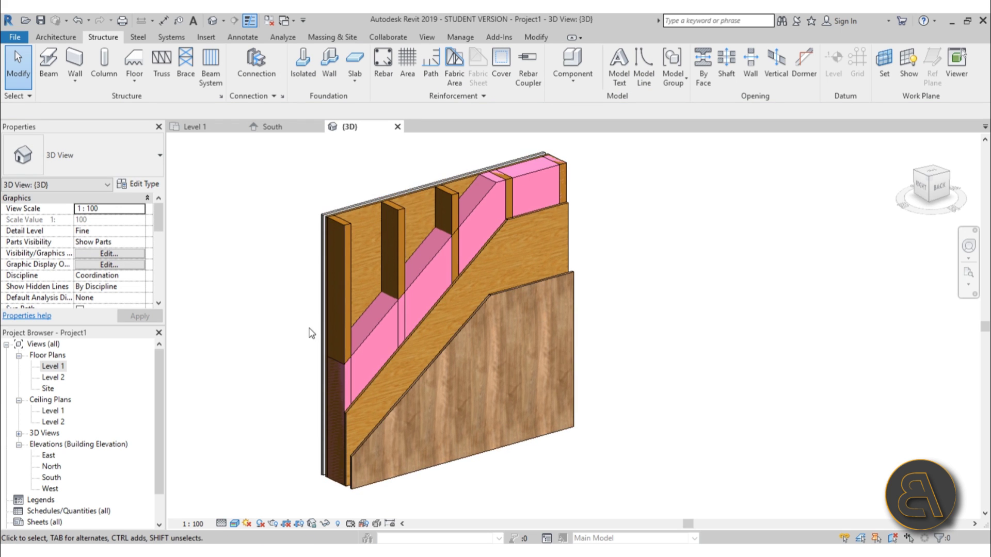
Start dividing the 2 cm thick sheathing behind the columns and create a division line parallel to the insulation's diagonal cut.
{"action": "scroll", "coordinate": [333, 200], "scroll_direction": "up", "scroll_amount": 5}
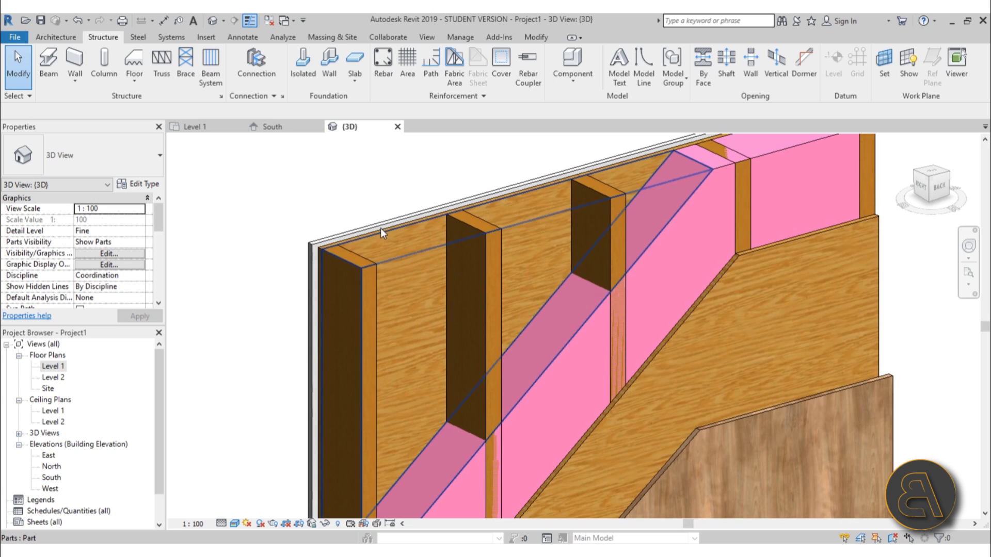
{"action": "left_click", "coordinate": [380, 228]}
{"action": "scroll", "coordinate": [361, 186], "scroll_direction": "down", "scroll_amount": 3}
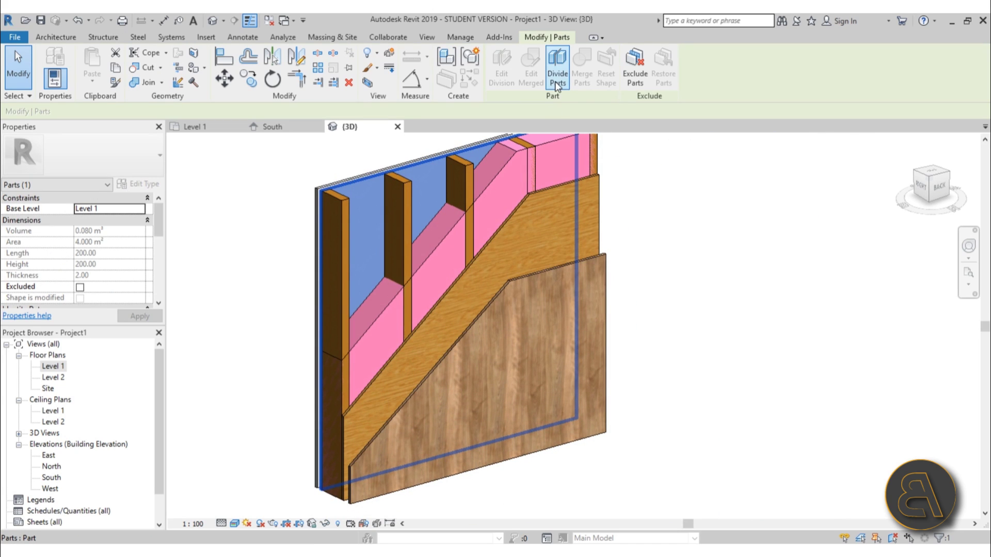
{"action": "left_click", "coordinate": [556, 83]}
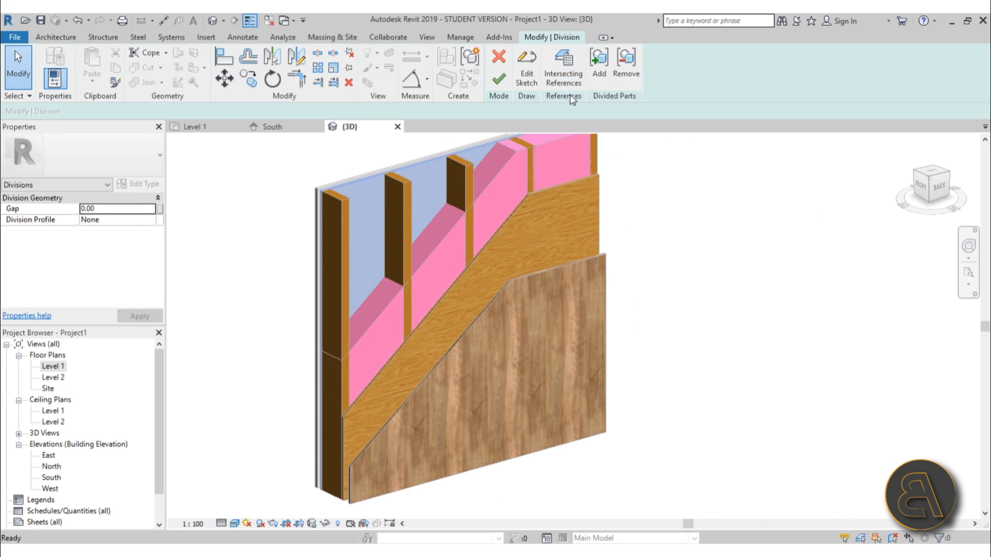
{"action": "left_click", "coordinate": [525, 77]}
{"action": "left_click", "coordinate": [548, 81]}
{"action": "left_click", "coordinate": [449, 219]}
{"action": "key", "text": "Escape"}
{"action": "key", "text": "Escape"}
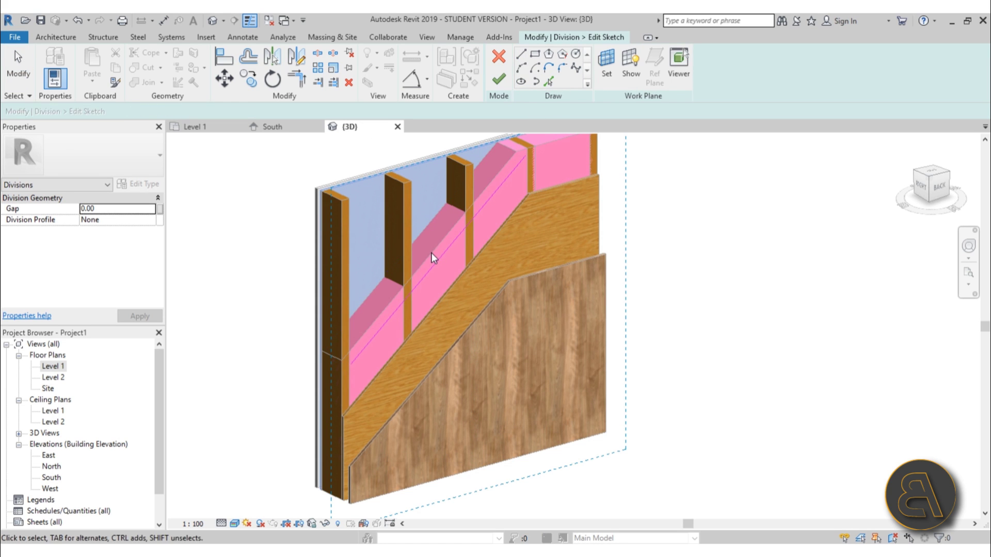
Shift the diagonal line toward the wall's upper corner and complete the rear sheathing's division.
{"action": "left_click", "coordinate": [419, 247]}
{"action": "left_click_drag", "start_coordinate": [418, 245], "coordinate": [398, 238]}
{"action": "mouse_move", "coordinate": [398, 238]}
{"action": "middle_mouse_down", "text": "shift"}
{"action": "mouse_move", "coordinate": [471, 261]}
{"action": "mouse_move", "coordinate": [485, 95]}
{"action": "mouse_move", "coordinate": [432, 222]}
{"action": "middle_mouse_up", "text": "shift"}
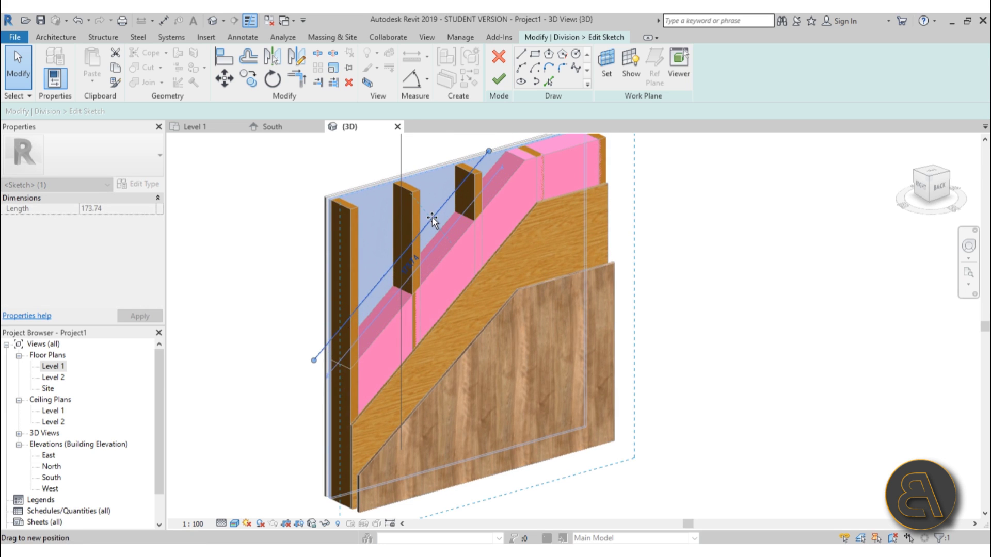
{"action": "left_click", "coordinate": [495, 82]}
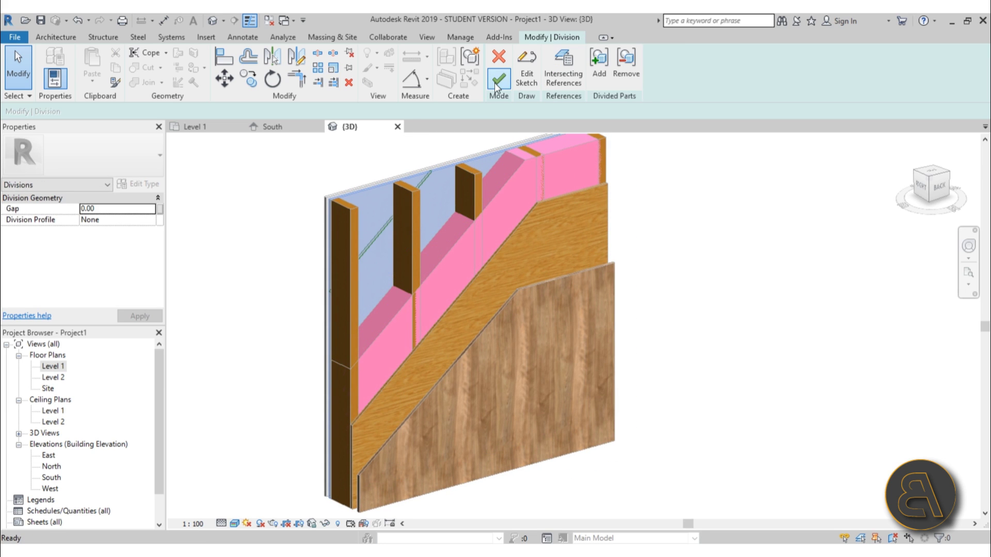
{"action": "key", "text": "Escape"}
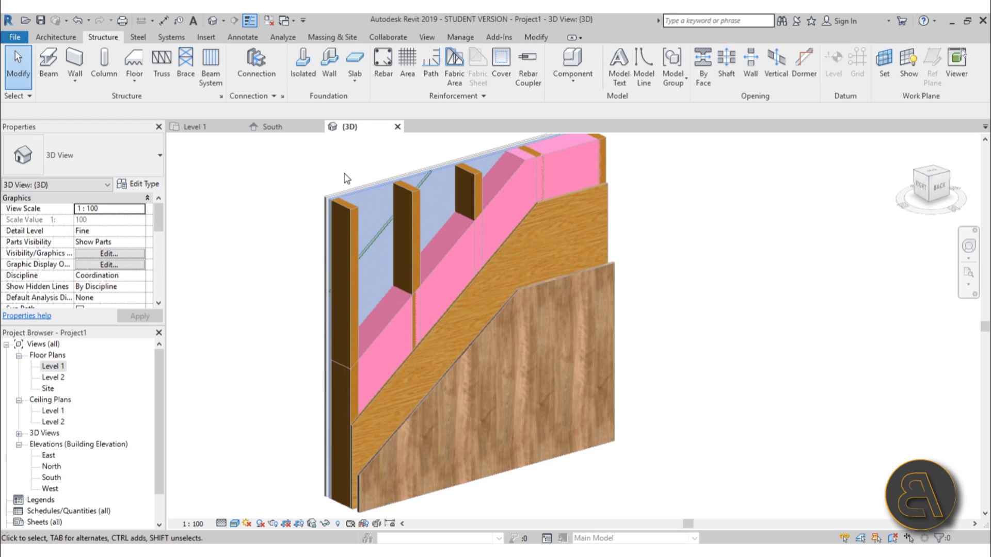
Exclude the rear sheathing's triangular corner piece to expose the layer behind it.
{"action": "left_click", "coordinate": [364, 192]}
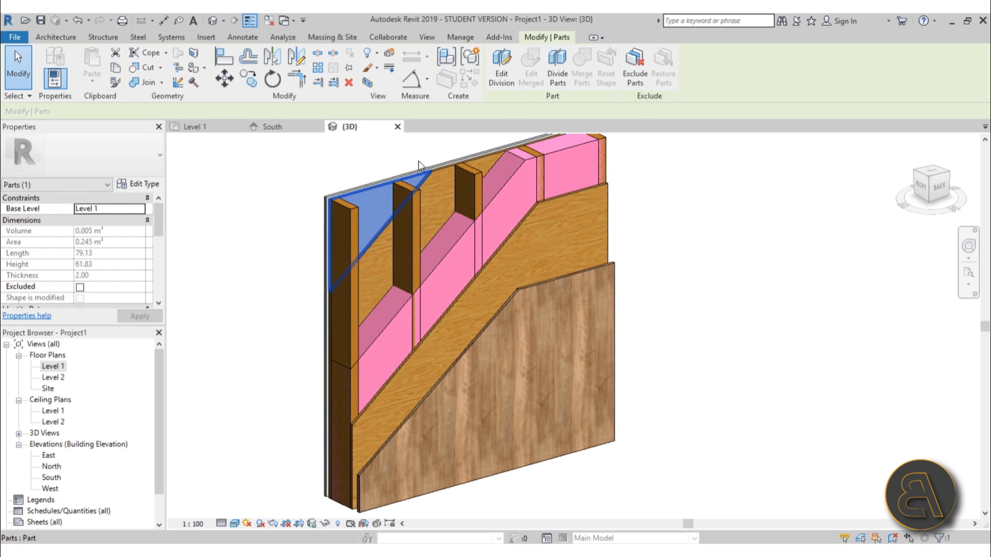
{"action": "left_click", "coordinate": [636, 86]}
{"action": "scroll", "coordinate": [664, 221], "scroll_direction": "down", "scroll_amount": 2}
{"action": "scroll", "coordinate": [441, 191], "scroll_direction": "up", "scroll_amount": 4}
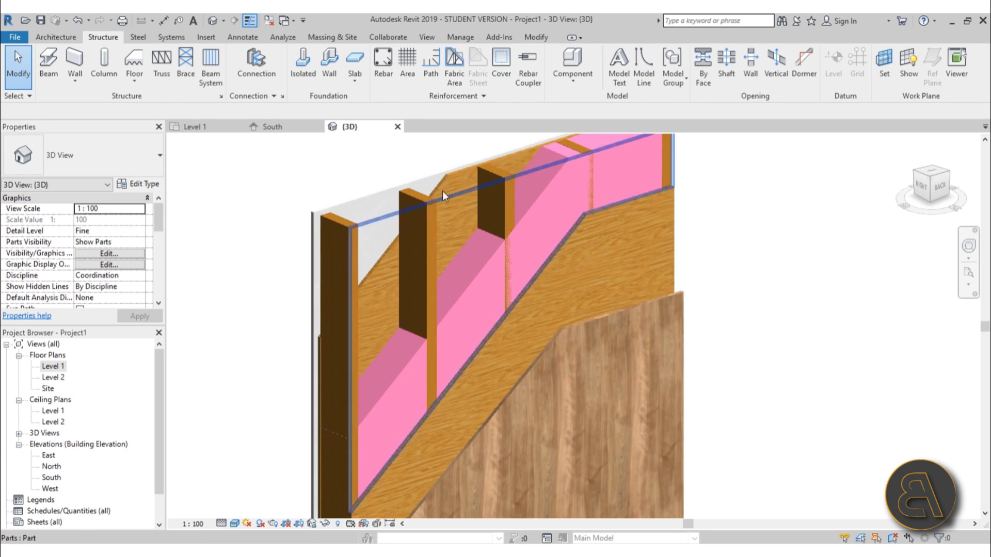
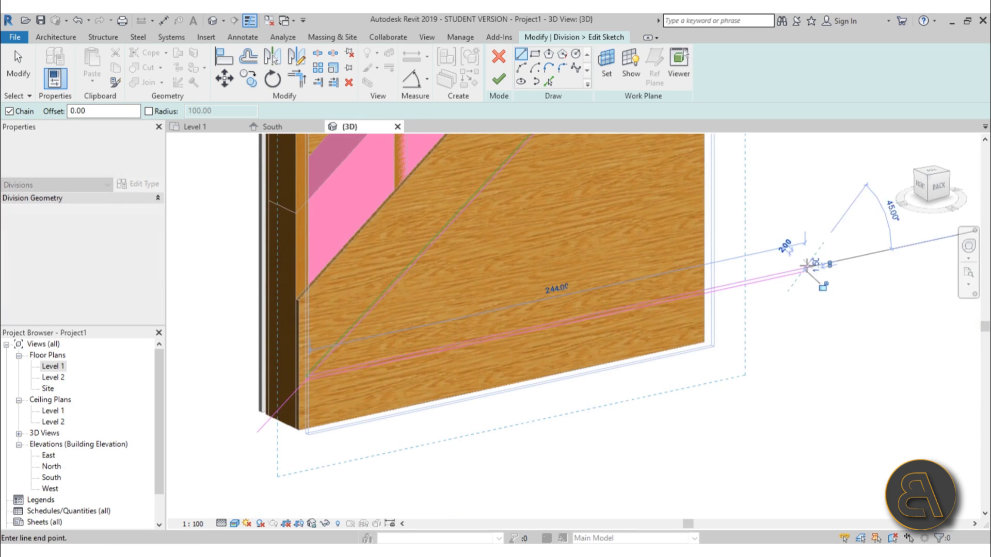
Draw a second horizontal division line about 244 cm long beyond the finish panel and split the diagonal near the lines' junction.
{"action": "left_click", "coordinate": [806, 268]}
{"action": "key", "text": "Escape"}
{"action": "key", "text": "Escape"}
{"action": "scroll", "coordinate": [327, 356], "scroll_direction": "up", "scroll_amount": 5}
{"action": "key", "text": "s"}
{"action": "key", "text": "l"}
{"action": "left_click", "coordinate": [337, 345]}
{"action": "key", "text": "Escape"}
Try to trim the upper horizontal division line and the diagonal line to a corner.
{"action": "key", "text": "t"}
{"action": "key", "text": "r"}
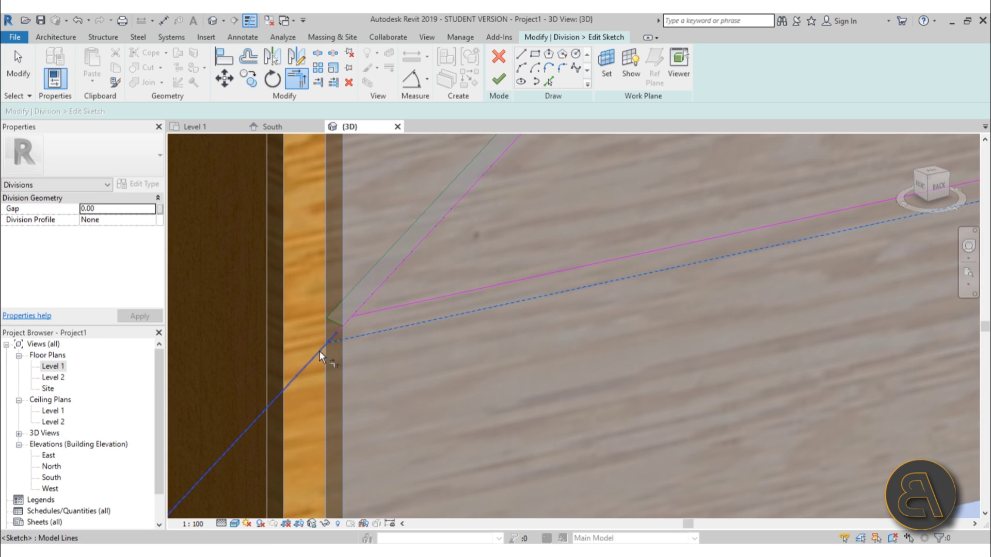
{"action": "left_click", "coordinate": [393, 307]}
{"action": "left_click", "coordinate": [374, 294]}
{"action": "key", "text": "Escape"}
{"action": "scroll", "coordinate": [347, 321], "scroll_direction": "down", "scroll_amount": 2}
{"action": "scroll", "coordinate": [347, 321], "scroll_direction": "up", "scroll_amount": 5}
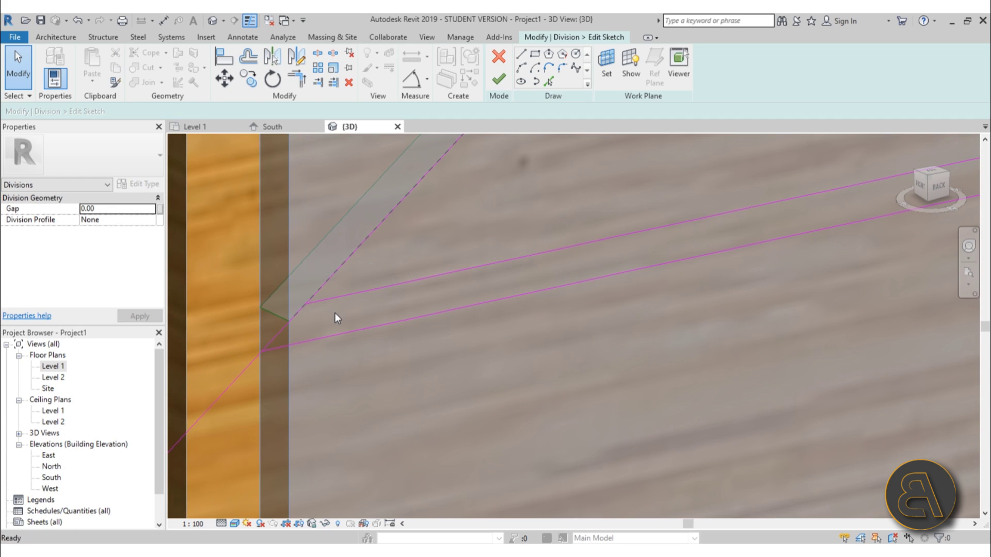
{"action": "key", "text": "t"}
{"action": "key", "text": "r"}
{"action": "left_click", "coordinate": [326, 280]}
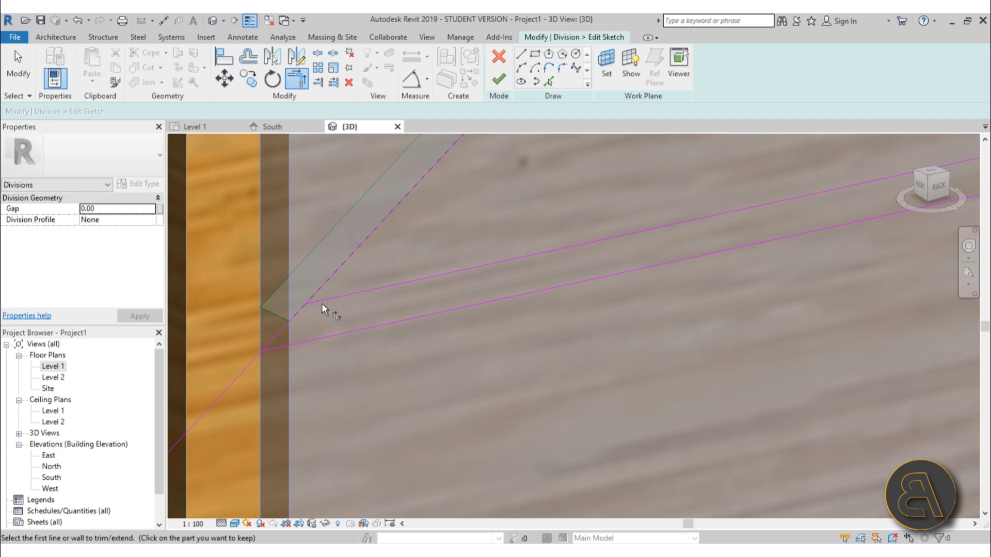
{"action": "left_click", "coordinate": [328, 292]}
{"action": "key", "text": "Escape"}
Try to adjust the line ends where the diagonal meets the upper horizontal line, and undo the change.
{"action": "left_click", "coordinate": [310, 304]}
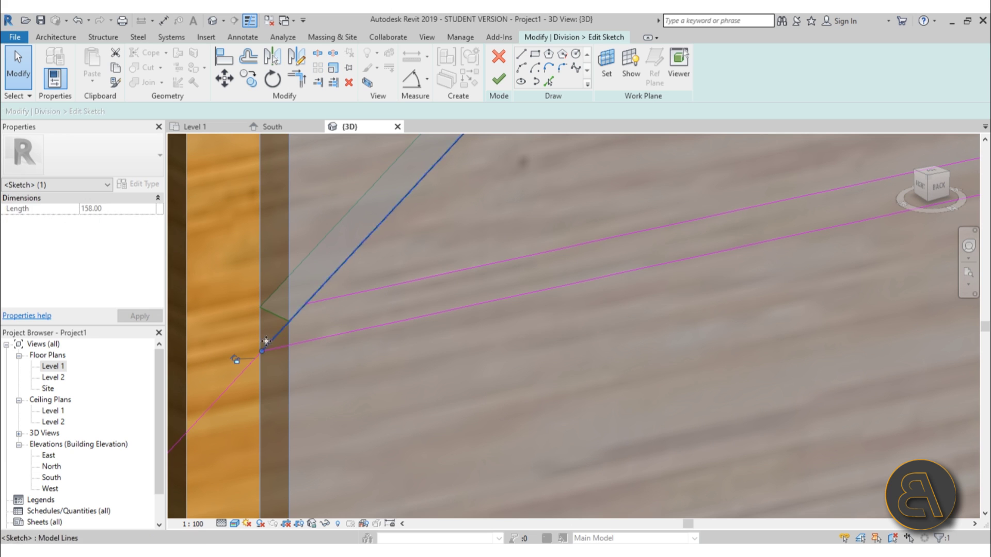
{"action": "left_click_drag", "start_coordinate": [306, 304], "coordinate": [308, 301]}
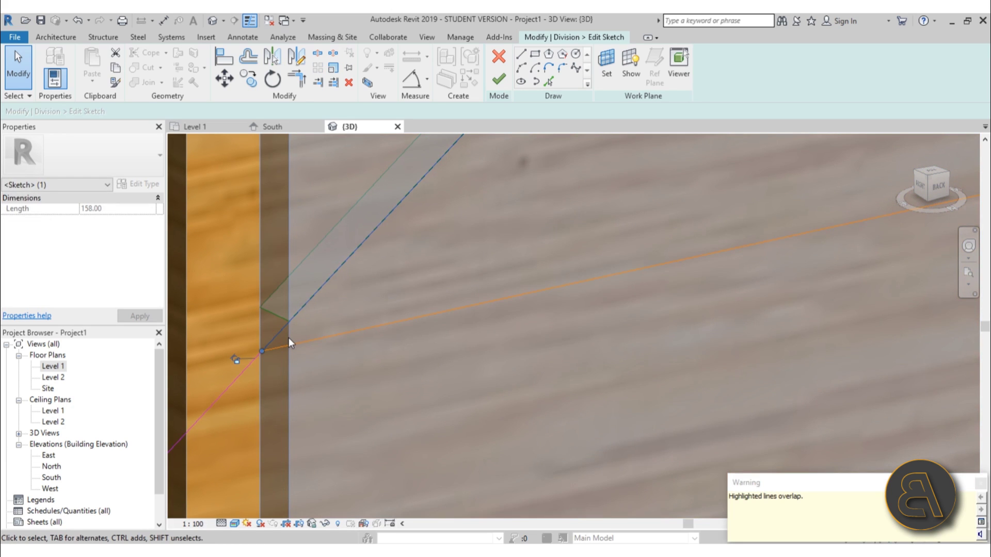
{"action": "left_click", "coordinate": [80, 24]}
Move the upper horizontal division line so that it lies 2 cm above the lower one.
{"action": "left_click", "coordinate": [361, 295]}
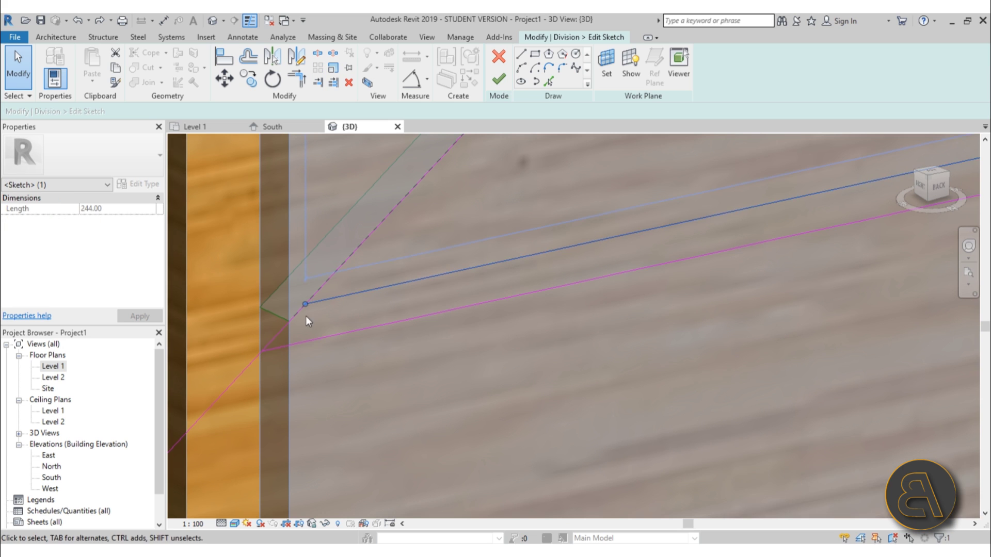
{"action": "scroll", "coordinate": [306, 316], "scroll_direction": "down", "scroll_amount": 4}
{"action": "middle_click_drag", "start_coordinate": [306, 317], "coordinate": [576, 216]}
{"action": "scroll", "coordinate": [694, 204], "scroll_direction": "up", "scroll_amount": 3}
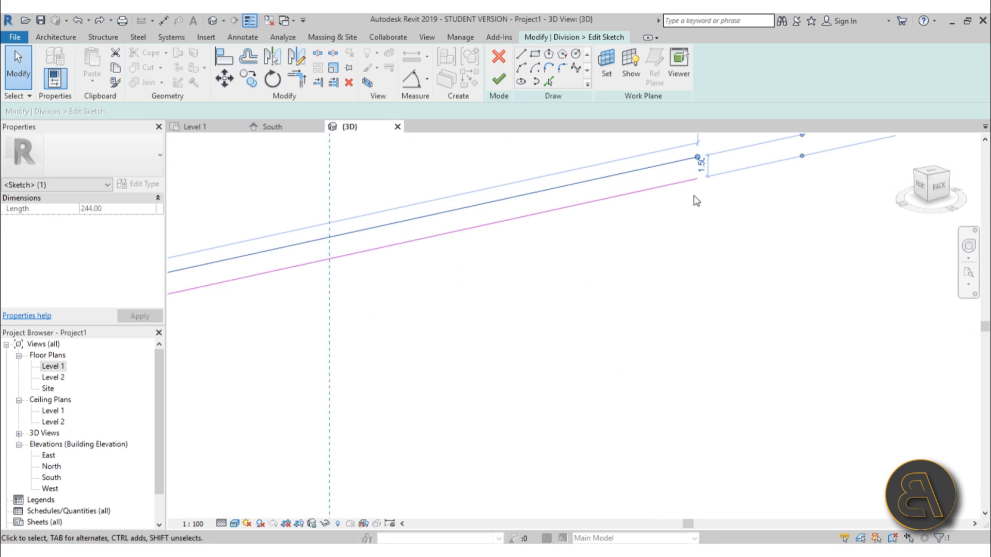
{"action": "key", "text": "Escape"}
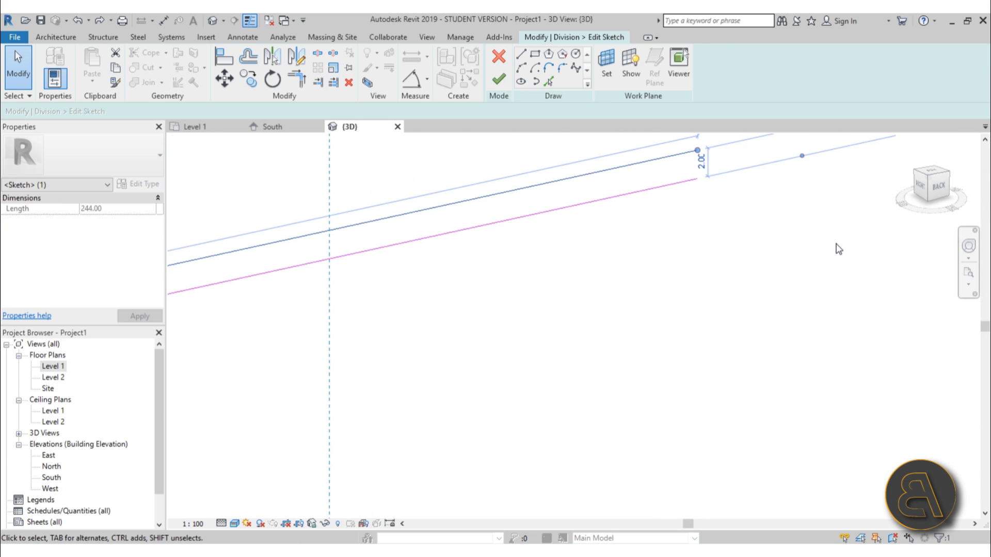
{"action": "scroll", "coordinate": [790, 250], "scroll_direction": "down", "scroll_amount": 3}
{"action": "key", "text": "Escape"}
{"action": "scroll", "coordinate": [283, 339], "scroll_direction": "up", "scroll_amount": 5}
{"action": "scroll", "coordinate": [305, 341], "scroll_direction": "up", "scroll_amount": 1}
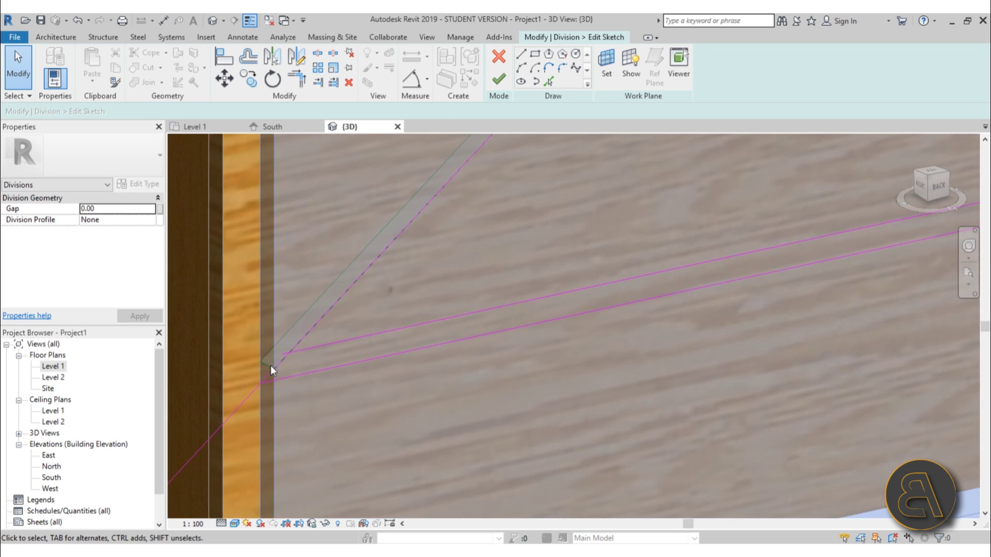
Adjust the diagonal line's lower end where it meets the pair of horizontal division lines.
{"action": "left_click", "coordinate": [268, 371]}
{"action": "mouse_move", "coordinate": [261, 382]}
{"action": "left_mouse_down"}
{"action": "mouse_move", "coordinate": [292, 350]}
{"action": "mouse_move", "coordinate": [276, 367]}
{"action": "left_mouse_up"}
{"action": "key", "text": "Escape"}
{"action": "scroll", "coordinate": [411, 367], "scroll_direction": "down", "scroll_amount": 5}
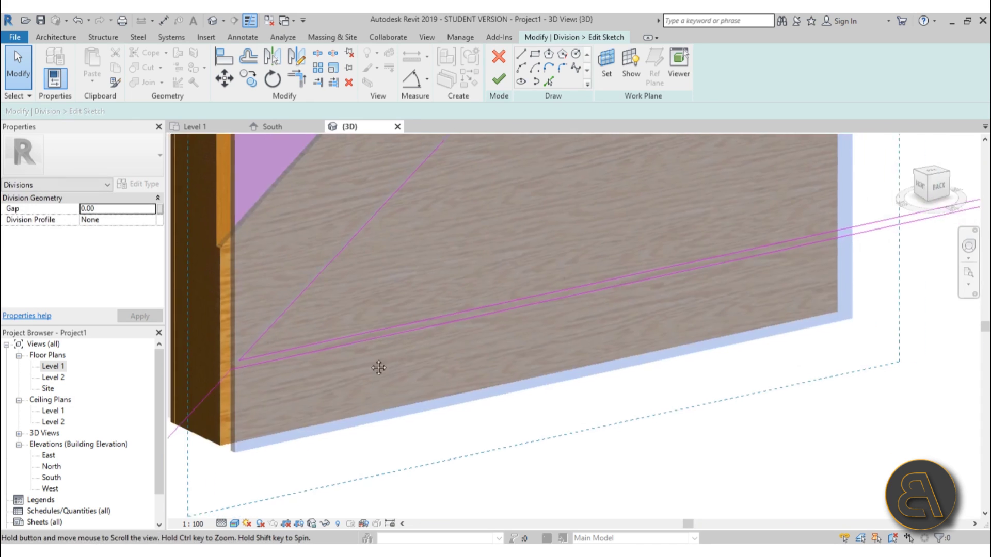
Copy the pair of horizontal division lines straight up the finish panel to form a second pair.
{"action": "left_click", "coordinate": [630, 274]}
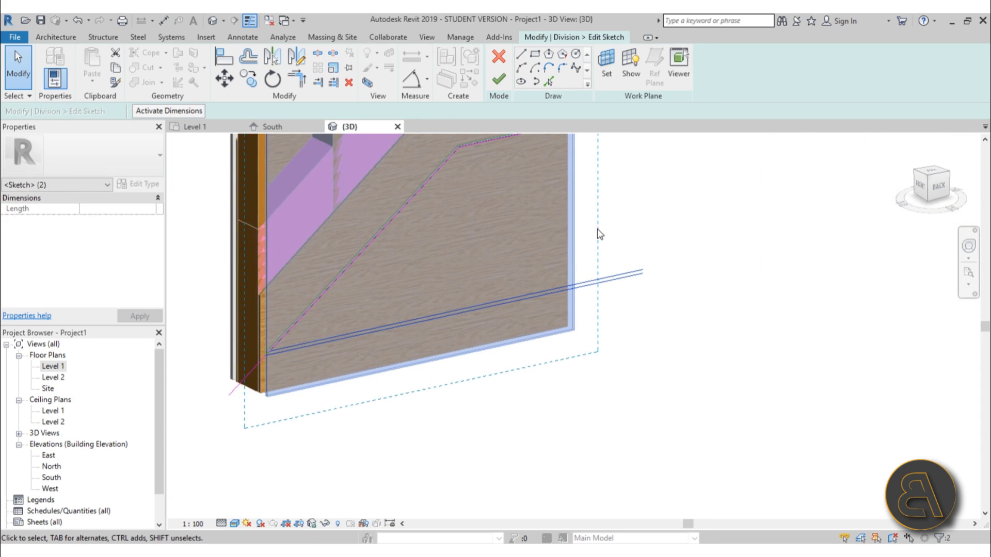
{"action": "key", "text": "c"}
{"action": "key", "text": "o"}
{"action": "left_click", "coordinate": [637, 309]}
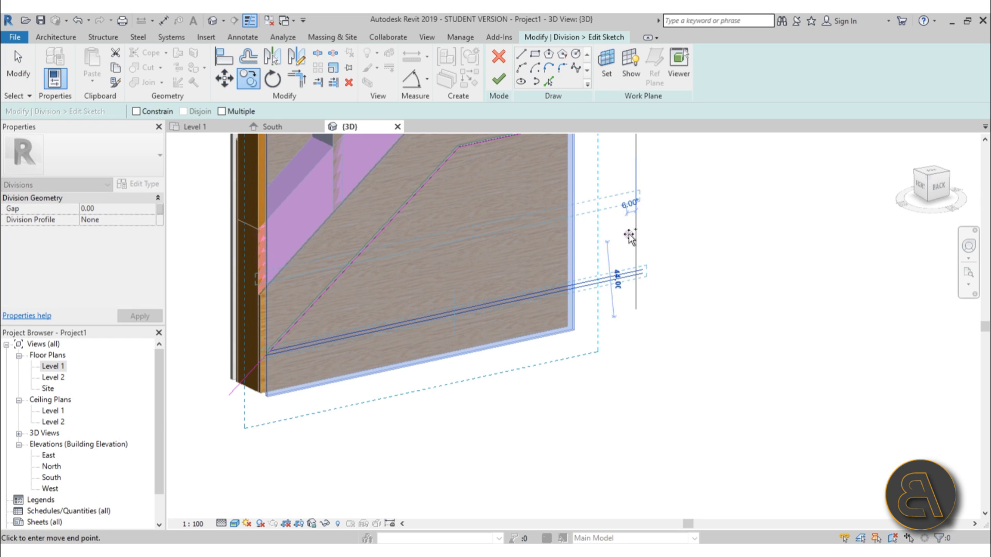
{"action": "left_click", "coordinate": [639, 260]}
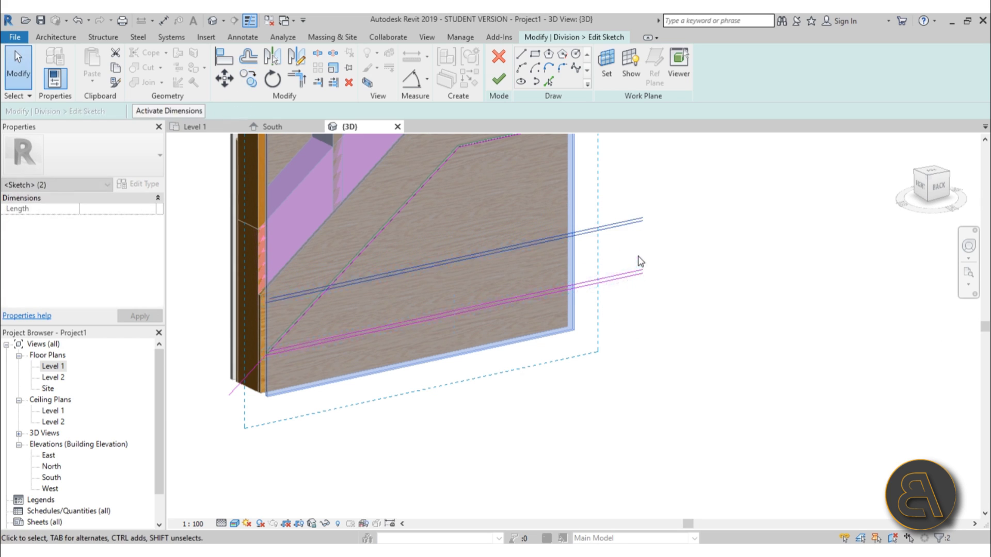
Copy the second pair of horizontal division lines about 34 cm higher to form a third pair.
{"action": "scroll", "coordinate": [640, 253], "scroll_direction": "down", "scroll_amount": 2}
{"action": "middle_click_drag", "start_coordinate": [642, 256], "coordinate": [610, 307]}
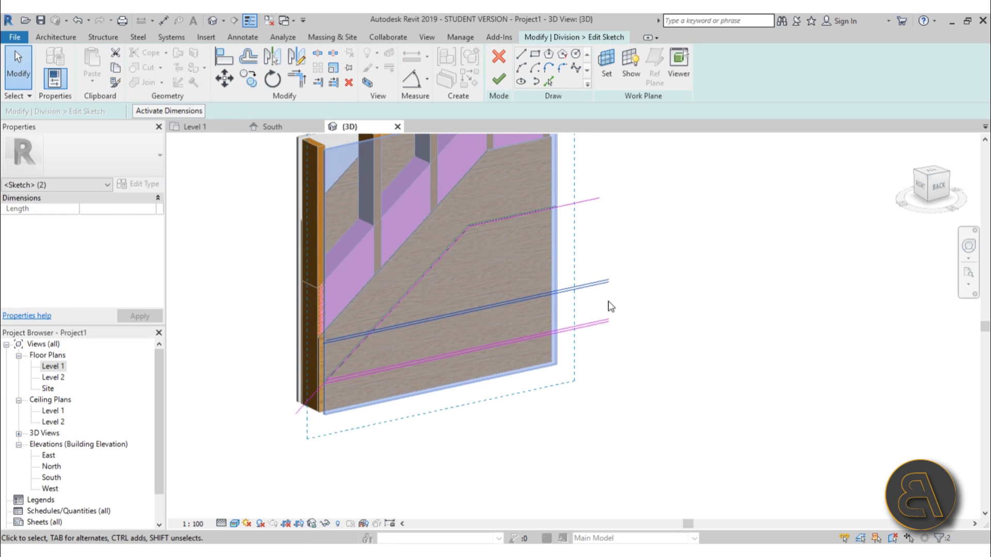
{"action": "key", "text": "c"}
{"action": "key", "text": "o"}
{"action": "left_click", "coordinate": [639, 310]}
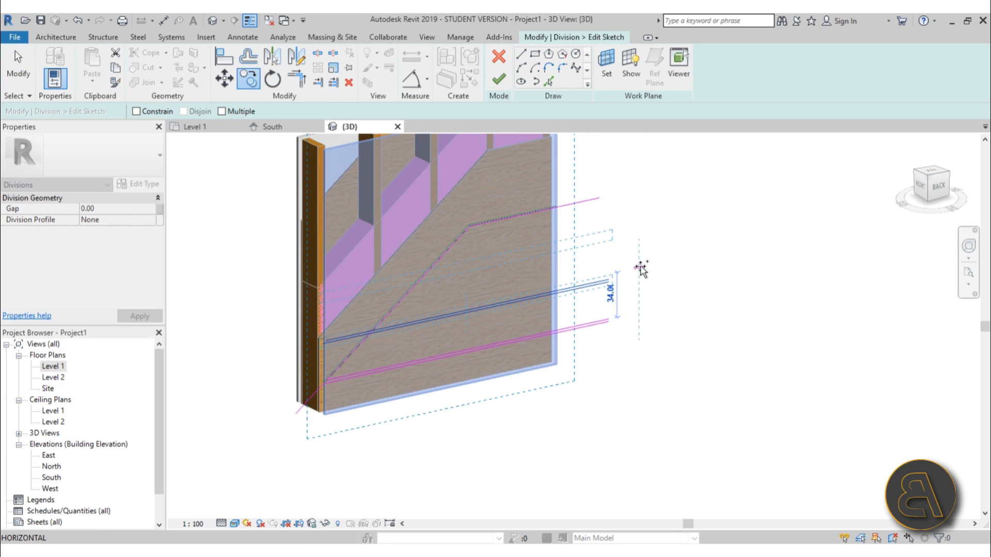
{"action": "left_click", "coordinate": [640, 269]}
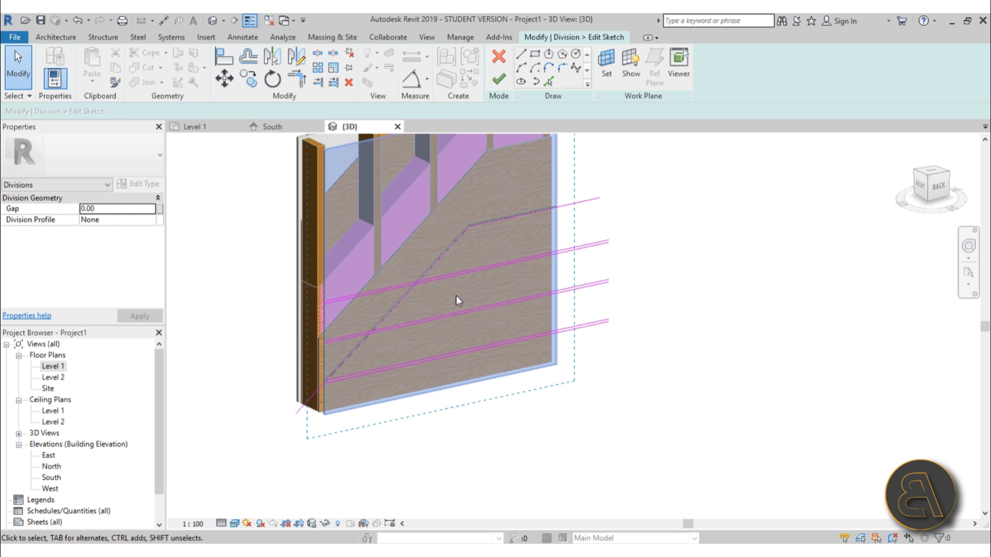
Split the diagonal division line where the middle pair of horizontal lines crosses it.
{"action": "scroll", "coordinate": [383, 339], "scroll_direction": "up", "scroll_amount": 3}
{"action": "key", "text": "s"}
{"action": "key", "text": "l"}
{"action": "scroll", "coordinate": [347, 343], "scroll_direction": "up", "scroll_amount": 4}
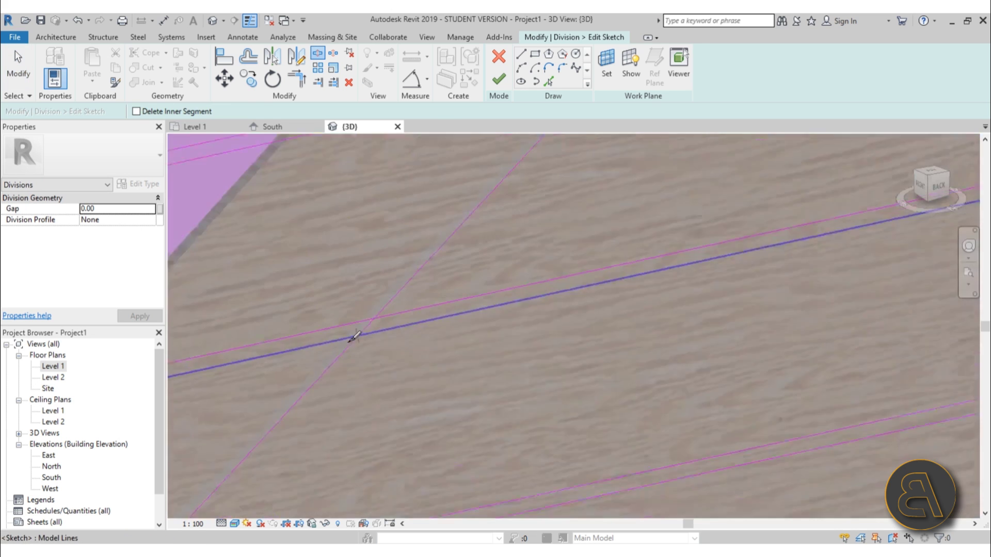
{"action": "middle_click_drag", "start_coordinate": [465, 315], "coordinate": [462, 290], "text": "shift"}
{"action": "key", "text": "Escape"}
Trim the upper two pairs of horizontal division lines to corners with the diagonal line.
{"action": "key", "text": "t"}
{"action": "key", "text": "r"}
{"action": "left_click", "coordinate": [494, 278]}
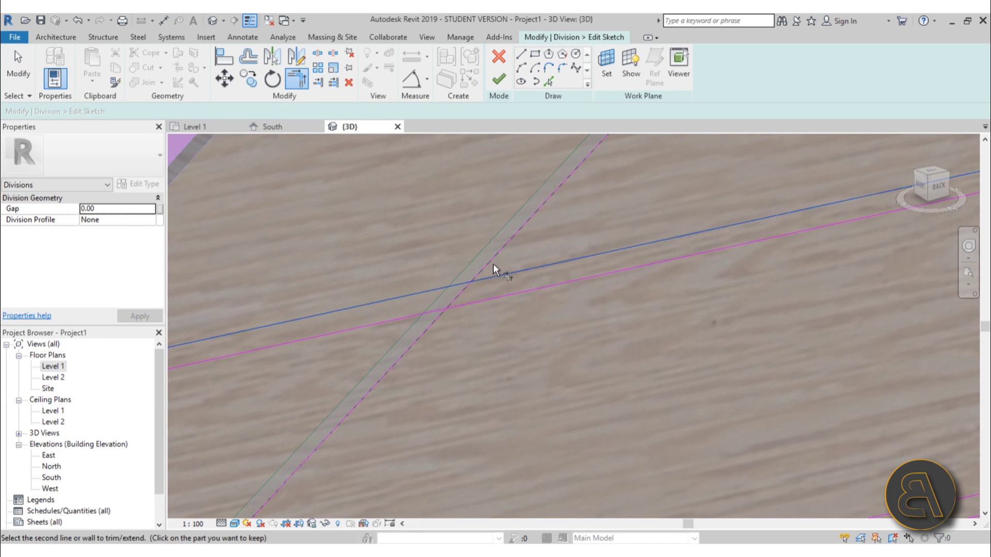
{"action": "left_click", "coordinate": [463, 302]}
{"action": "mouse_move", "coordinate": [462, 324]}
{"action": "middle_mouse_down"}
{"action": "mouse_move", "coordinate": [528, 142]}
{"action": "mouse_move", "coordinate": [372, 277]}
{"action": "middle_mouse_up"}
{"action": "left_click", "coordinate": [373, 279]}
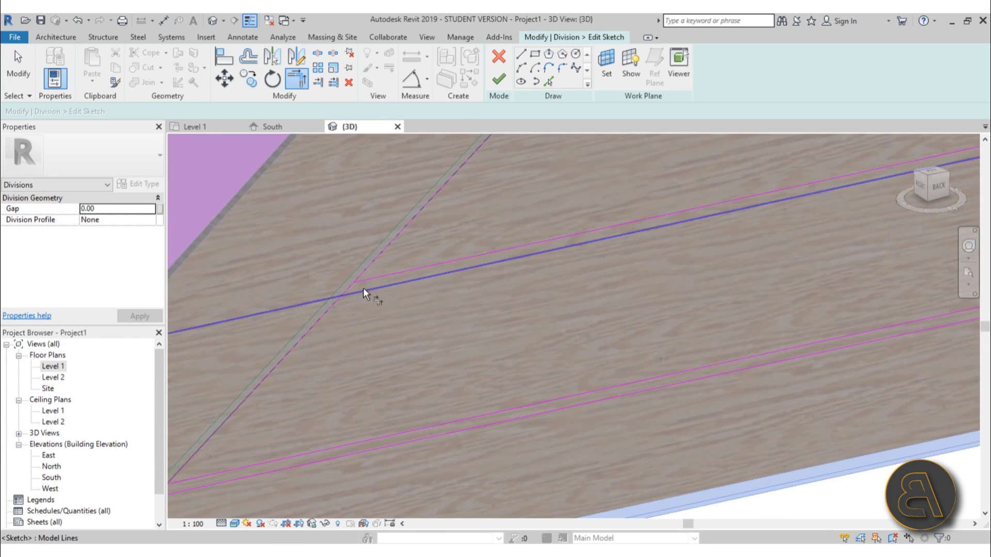
{"action": "left_click", "coordinate": [330, 305]}
{"action": "scroll", "coordinate": [352, 298], "scroll_direction": "down", "scroll_amount": 5}
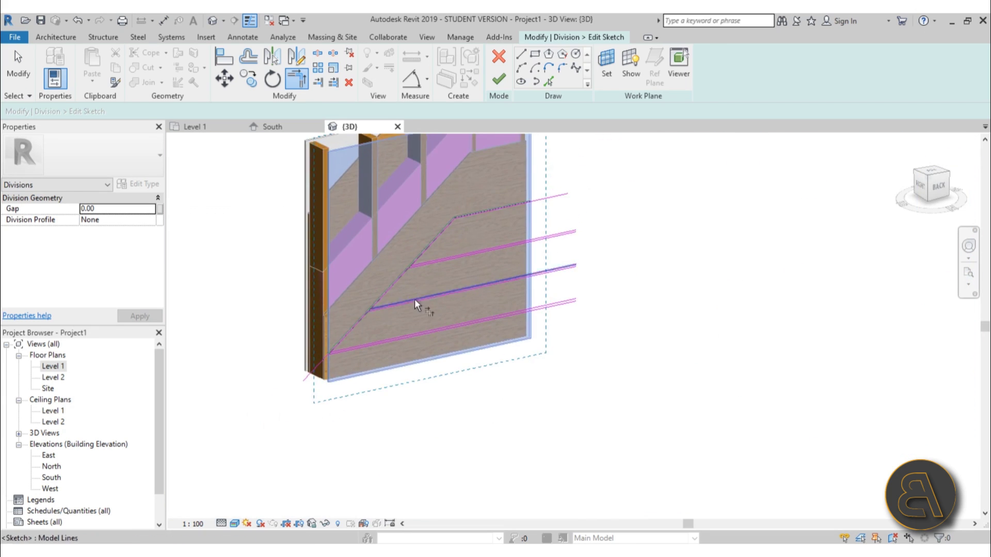
{"action": "scroll", "coordinate": [411, 306], "scroll_direction": "up", "scroll_amount": 2}
Finish the division sketch and apply the division to the finish panel.
{"action": "key", "text": "Escape"}
{"action": "left_click", "coordinate": [499, 79]}
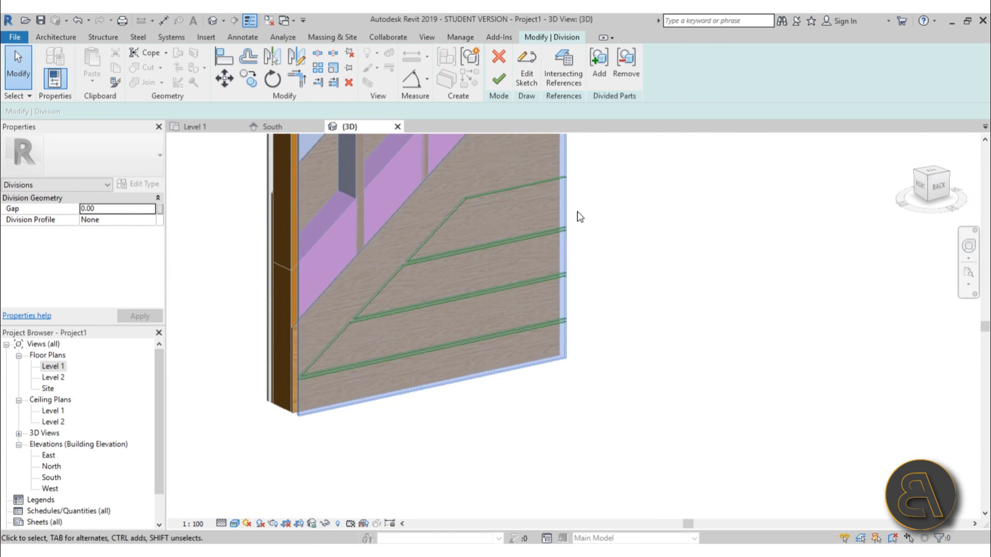
{"action": "left_click", "coordinate": [500, 81]}
Exclude the finish-panel part above the diagonal together with the narrow strips between the boards.
{"action": "scroll", "coordinate": [517, 232], "scroll_direction": "up", "scroll_amount": 4}
{"action": "scroll", "coordinate": [516, 232], "scroll_direction": "down", "scroll_amount": 1}
{"action": "left_click", "coordinate": [516, 155]}
{"action": "scroll", "coordinate": [595, 233], "scroll_direction": "down", "scroll_amount": 2}
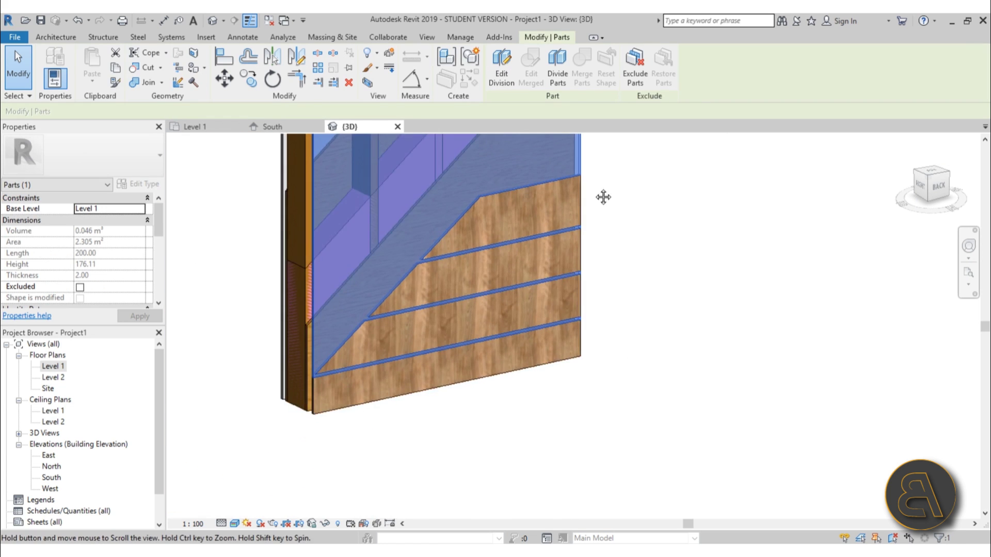
{"action": "scroll", "coordinate": [594, 191], "scroll_direction": "down", "scroll_amount": 3}
{"action": "left_click", "coordinate": [631, 76]}
{"action": "scroll", "coordinate": [645, 261], "scroll_direction": "down", "scroll_amount": 2}
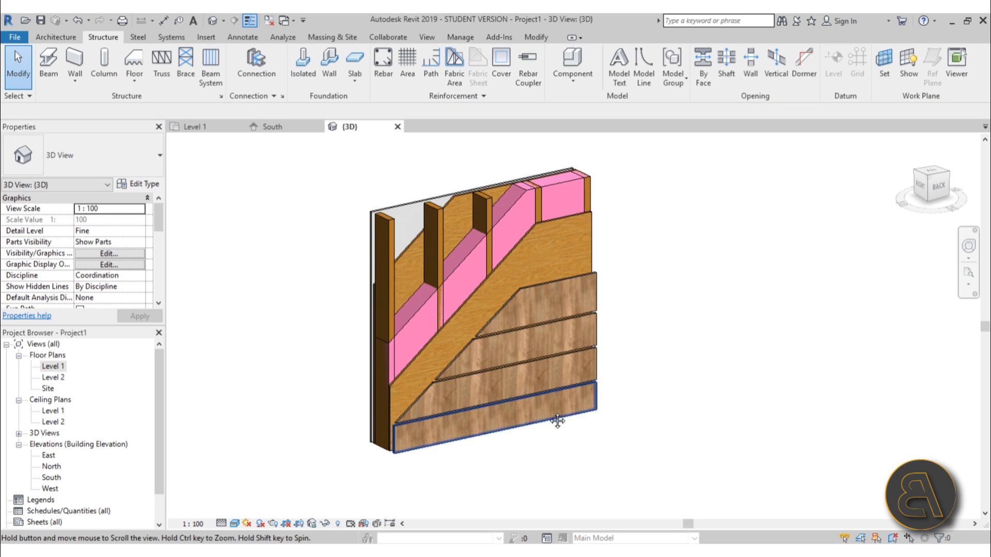
{"action": "middle_click_drag", "start_coordinate": [549, 410], "coordinate": [537, 394]}
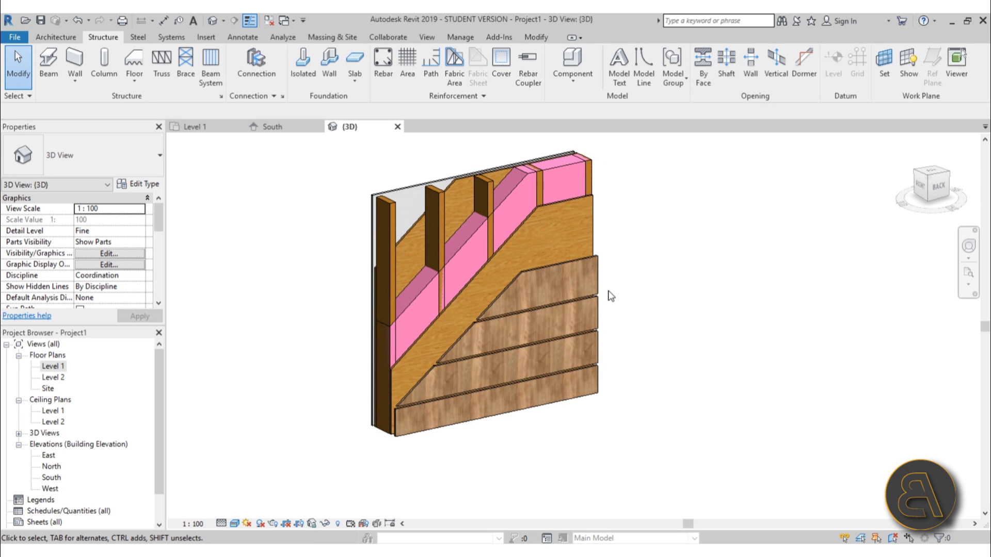
{"action": "middle_click_drag", "start_coordinate": [488, 315], "coordinate": [479, 330]}
{"action": "middle_click_drag", "start_coordinate": [477, 274], "coordinate": [482, 241]}
{"action": "scroll", "coordinate": [454, 336], "scroll_direction": "up", "scroll_amount": 4}
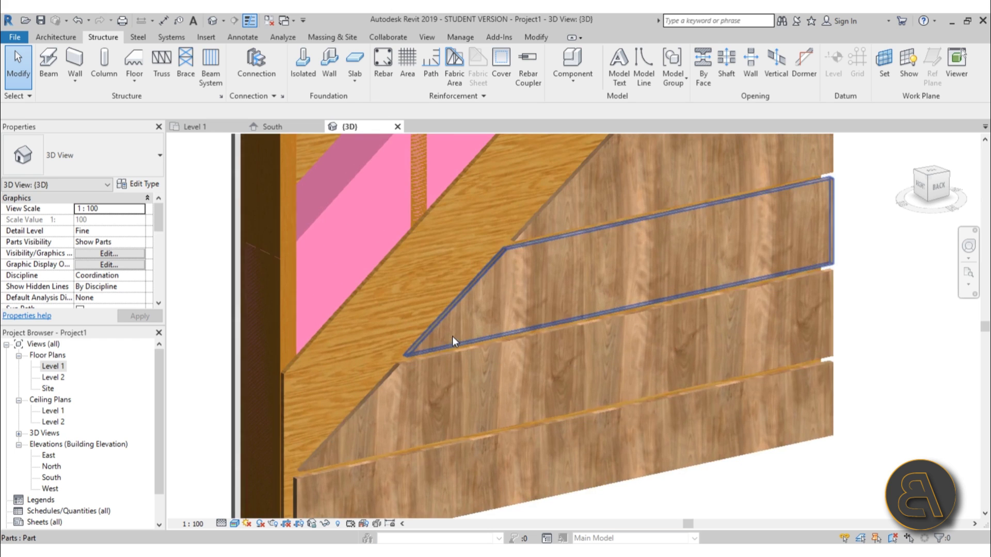
{"action": "scroll", "coordinate": [566, 241], "scroll_direction": "down", "scroll_amount": 4}
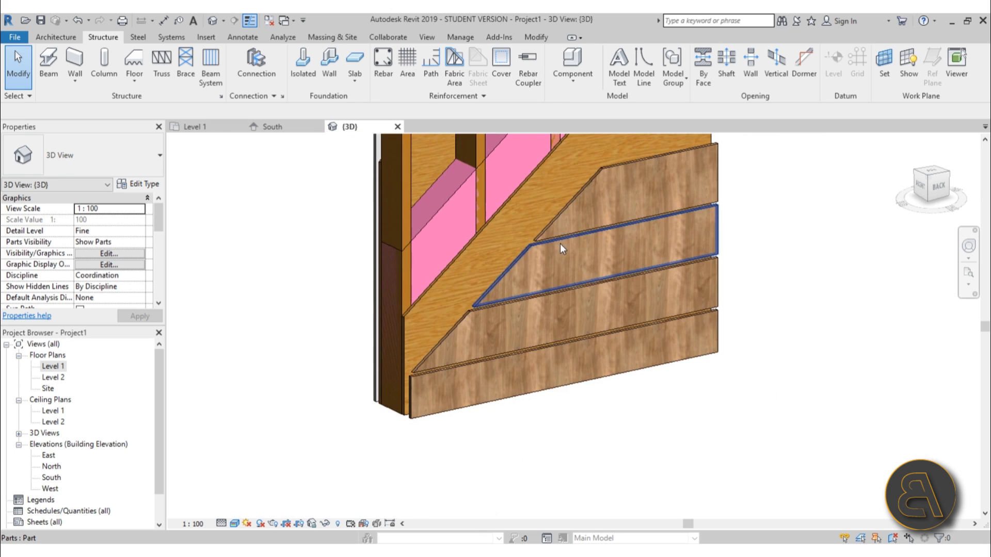
Create an in-place component of the Generic Models category on the Level 1 plan, keeping the name "Generic Models 1".
{"action": "double_click", "coordinate": [53, 367]}
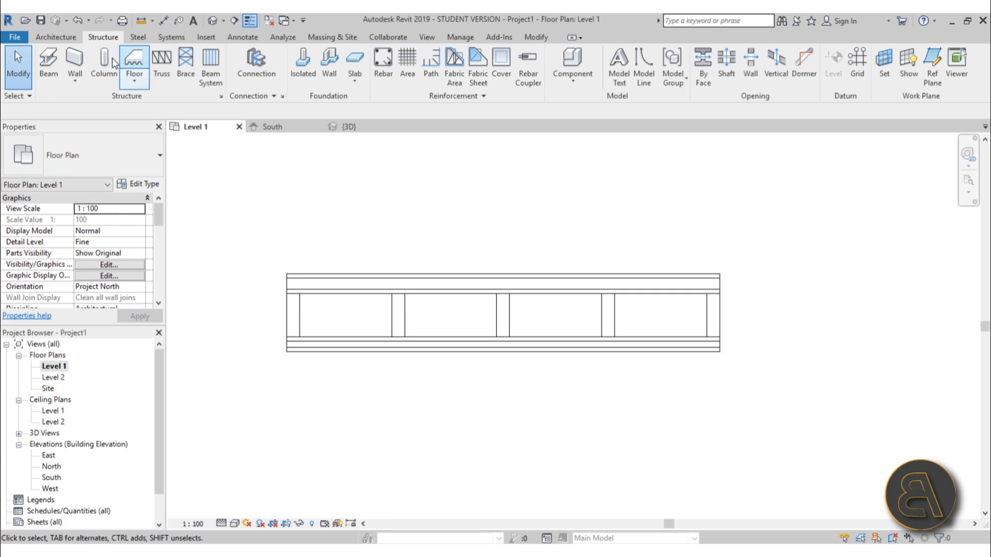
{"action": "left_click", "coordinate": [58, 37]}
{"action": "left_click", "coordinate": [146, 85]}
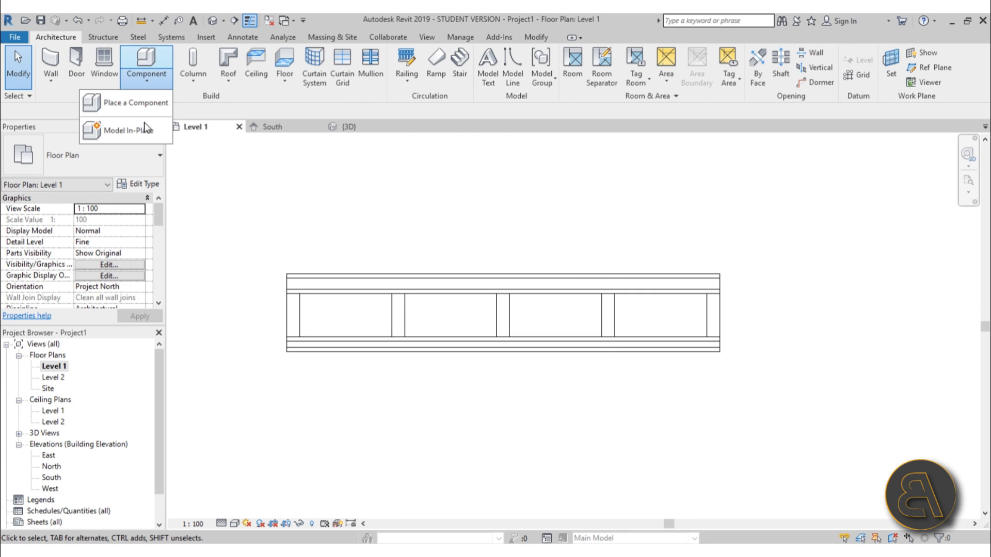
{"action": "left_click", "coordinate": [142, 132]}
{"action": "left_click_drag", "start_coordinate": [586, 202], "coordinate": [580, 220]}
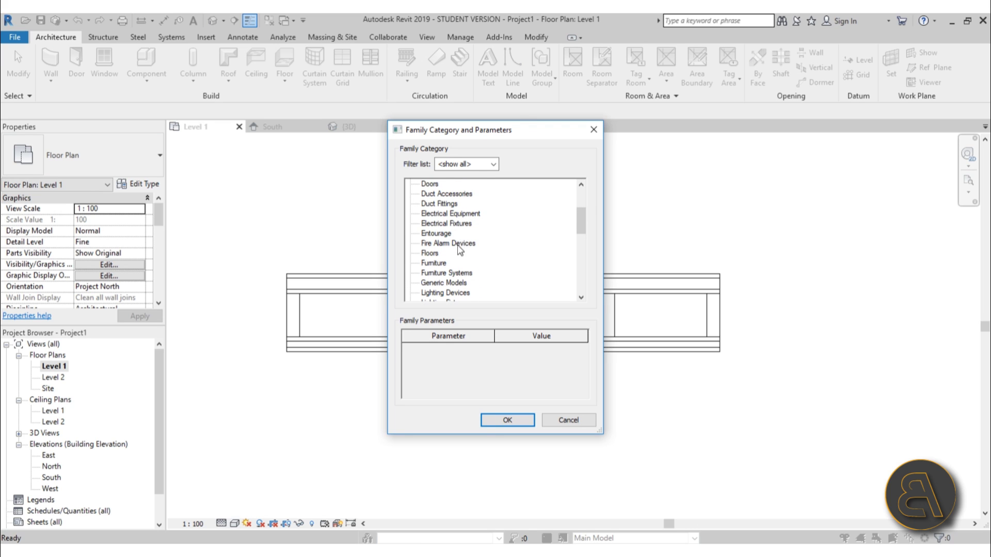
{"action": "scroll", "coordinate": [456, 260], "scroll_direction": "down", "scroll_amount": 1}
{"action": "double_click", "coordinate": [453, 273]}
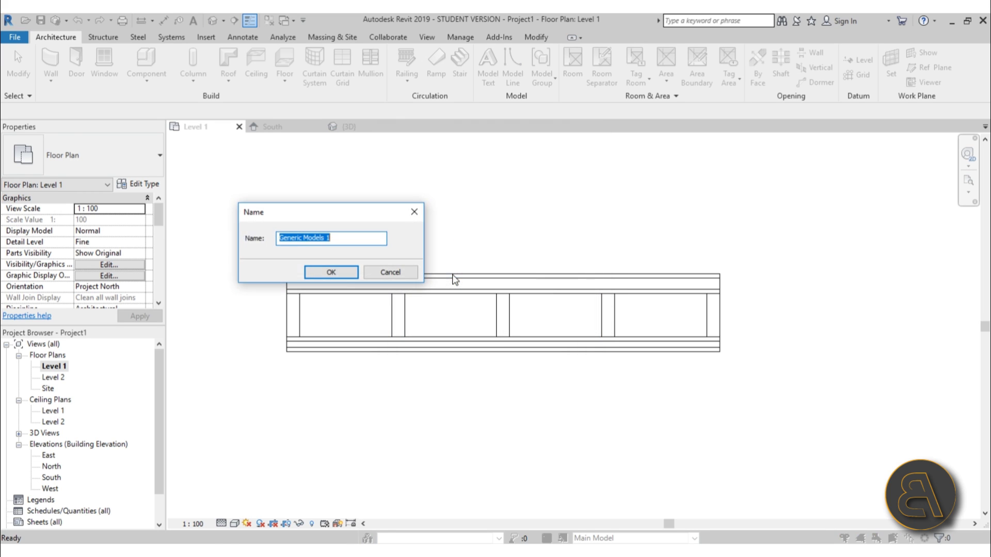
{"action": "left_click", "coordinate": [336, 274]}
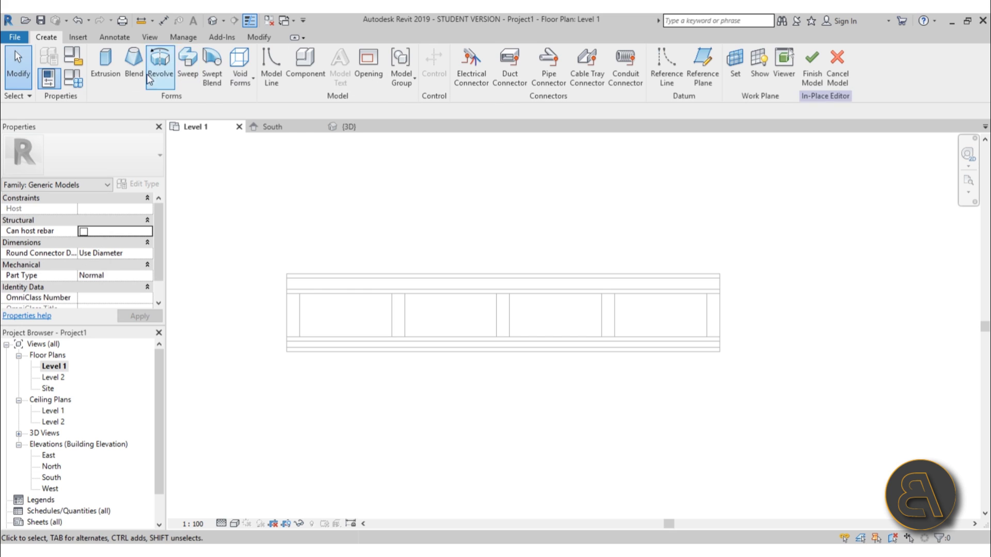
Sketch a rectangular extrusion profile near the first column and stretch its edge to span the wall layer's full thickness.
{"action": "left_click", "coordinate": [106, 63]}
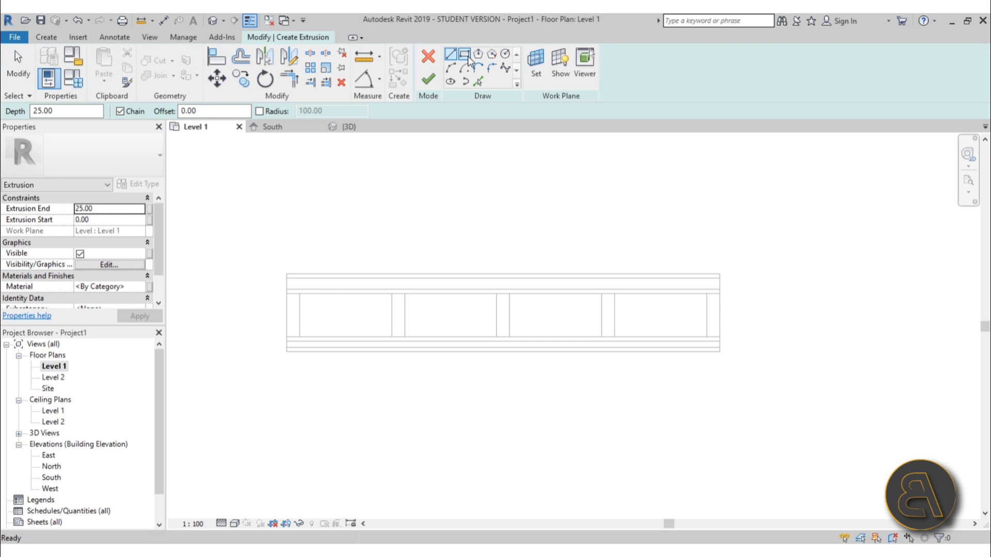
{"action": "left_click", "coordinate": [464, 54]}
{"action": "scroll", "coordinate": [303, 302], "scroll_direction": "up", "scroll_amount": 5}
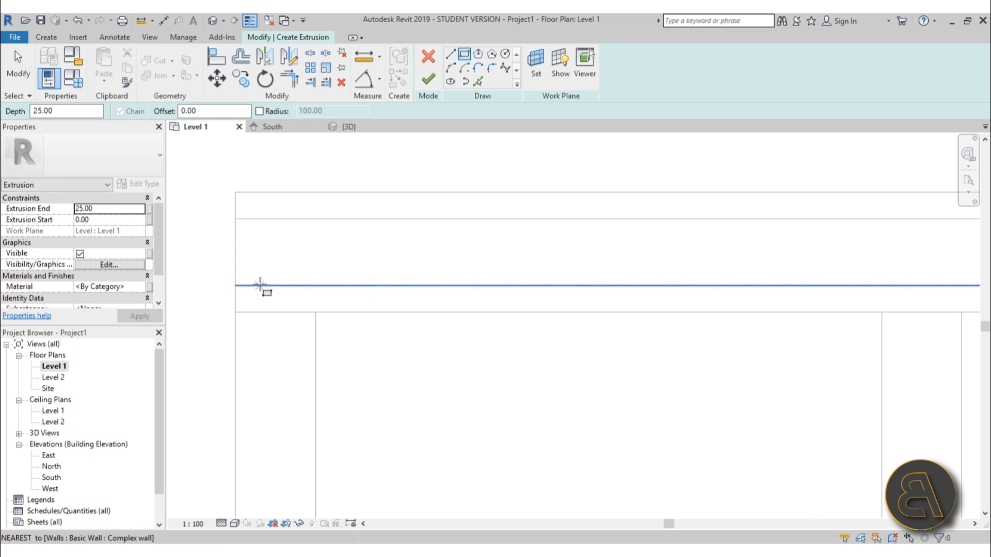
{"action": "left_click", "coordinate": [260, 285]}
{"action": "left_click", "coordinate": [293, 238]}
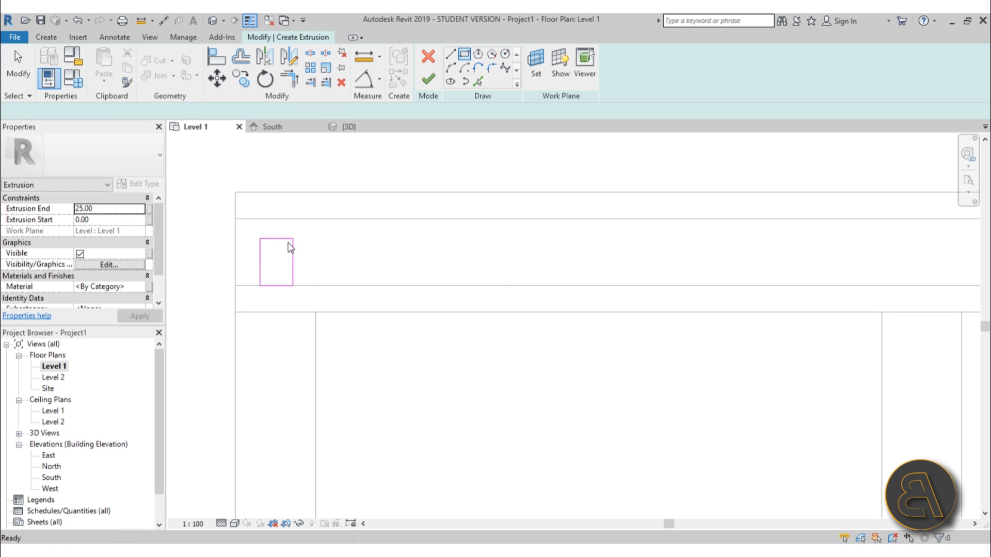
{"action": "key", "text": "Escape"}
{"action": "left_click", "coordinate": [276, 219]}
{"action": "left_click", "coordinate": [230, 206]}
Move the rectangle so that it is centred on the first timber column while staying within its wall layer.
{"action": "left_click_drag", "start_coordinate": [230, 205], "coordinate": [332, 324]}
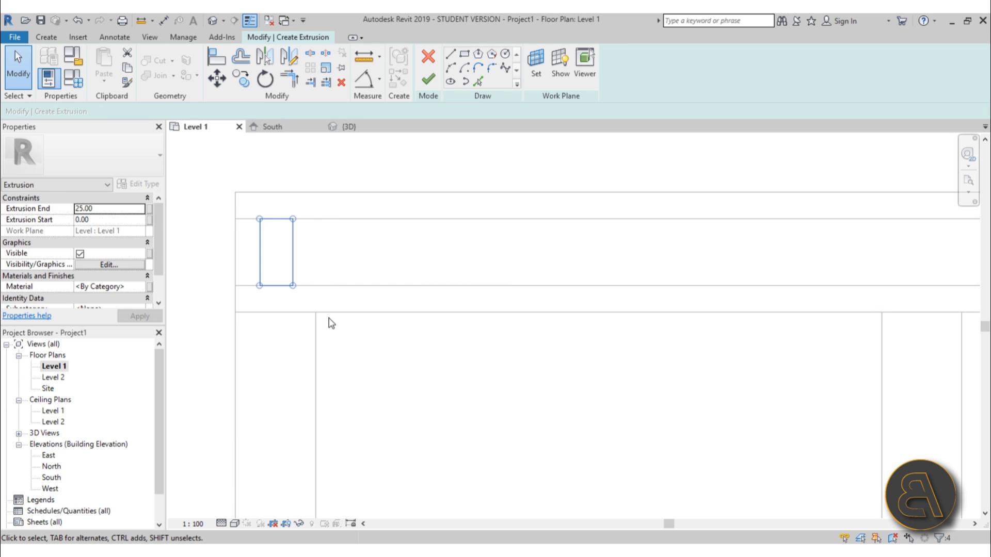
{"action": "key", "text": "m"}
{"action": "key", "text": "v"}
{"action": "left_click", "coordinate": [282, 286]}
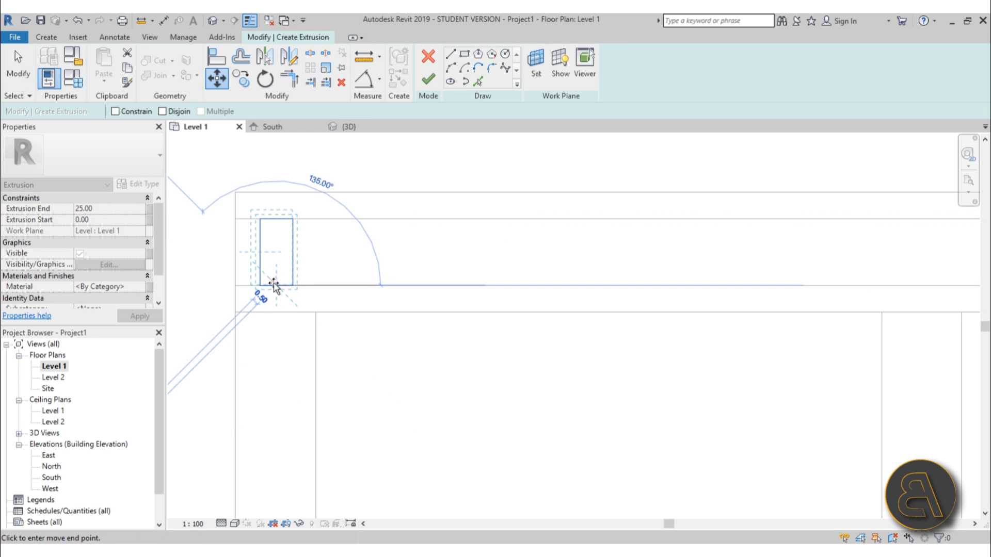
{"action": "left_click", "coordinate": [273, 314]}
{"action": "scroll", "coordinate": [263, 306], "scroll_direction": "up", "scroll_amount": 2}
{"action": "middle_click_drag", "start_coordinate": [263, 305], "coordinate": [285, 292]}
{"action": "scroll", "coordinate": [283, 291], "scroll_direction": "down", "scroll_amount": 1}
{"action": "scroll", "coordinate": [326, 340], "scroll_direction": "down", "scroll_amount": 2}
{"action": "scroll", "coordinate": [274, 273], "scroll_direction": "up", "scroll_amount": 1}
{"action": "left_click_drag", "start_coordinate": [317, 293], "coordinate": [327, 268]}
{"action": "scroll", "coordinate": [358, 274], "scroll_direction": "down", "scroll_amount": 3}
{"action": "left_click", "coordinate": [376, 310]}
Copy the rectangle to the thinner layer on the column's opposite side and shorten it to that layer's thickness.
{"action": "scroll", "coordinate": [333, 385], "scroll_direction": "up", "scroll_amount": 2}
{"action": "left_click_drag", "start_coordinate": [305, 217], "coordinate": [402, 335]}
{"action": "key", "text": "c"}
{"action": "left_click", "coordinate": [351, 229]}
{"action": "left_click", "coordinate": [353, 421]}
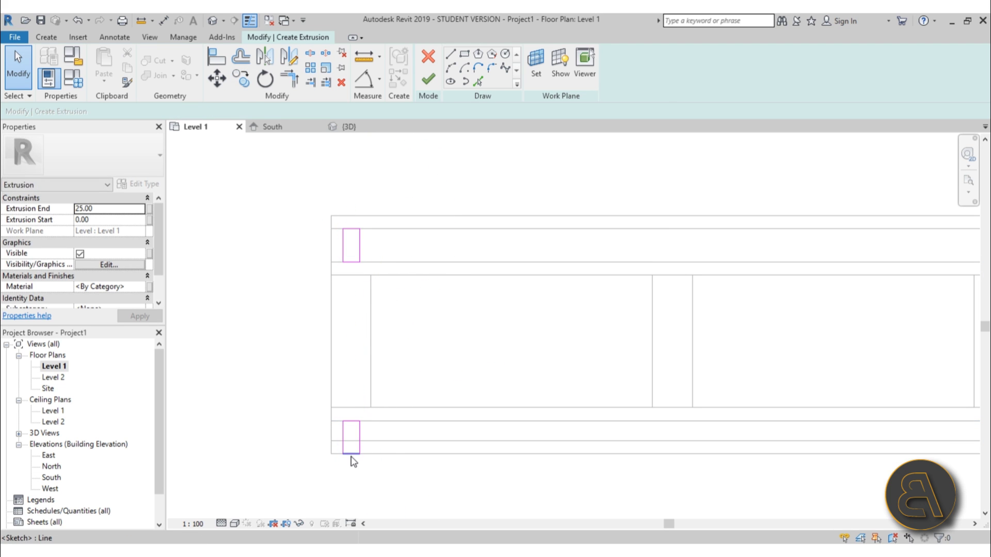
{"action": "key", "text": "Escape"}
Copy both rectangles to the other four timber columns using multiple copies.
{"action": "scroll", "coordinate": [296, 390], "scroll_direction": "down", "scroll_amount": 3}
{"action": "left_click_drag", "start_coordinate": [299, 299], "coordinate": [361, 423]}
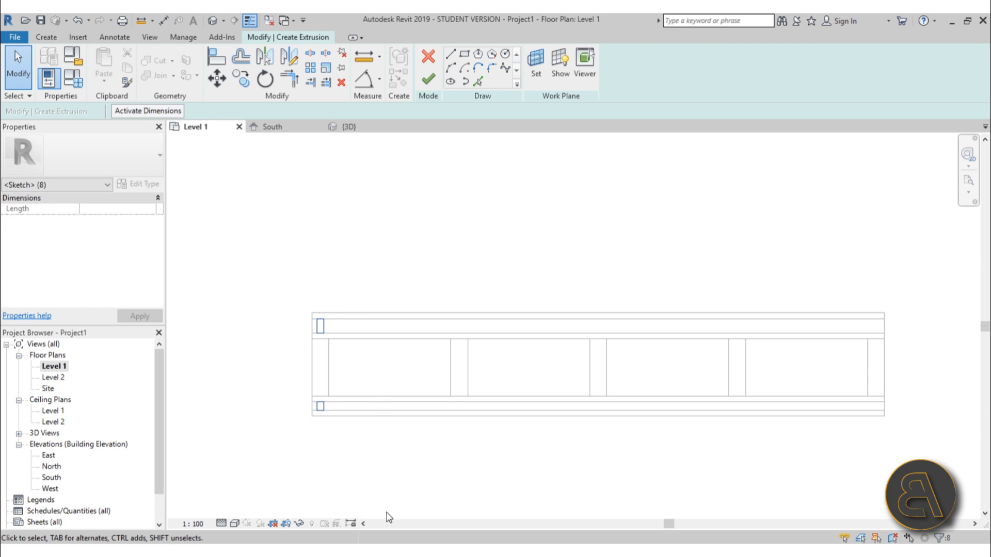
{"action": "scroll", "coordinate": [330, 423], "scroll_direction": "up", "scroll_amount": 3}
{"action": "left_click", "coordinate": [320, 372]}
{"action": "left_click", "coordinate": [220, 112]}
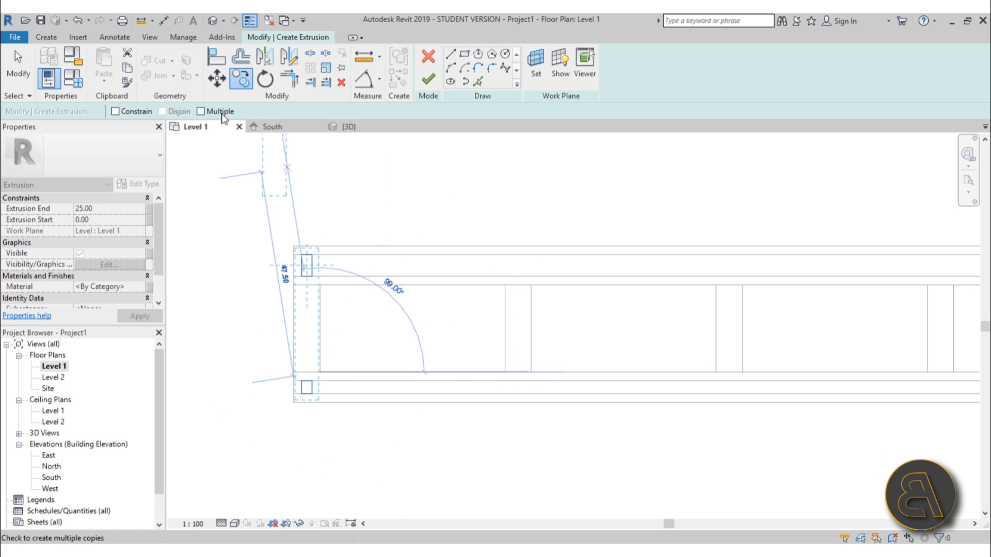
{"action": "left_click", "coordinate": [532, 372]}
{"action": "scroll", "coordinate": [655, 367], "scroll_direction": "down", "scroll_amount": 1}
{"action": "middle_click_drag", "start_coordinate": [655, 367], "coordinate": [389, 354]}
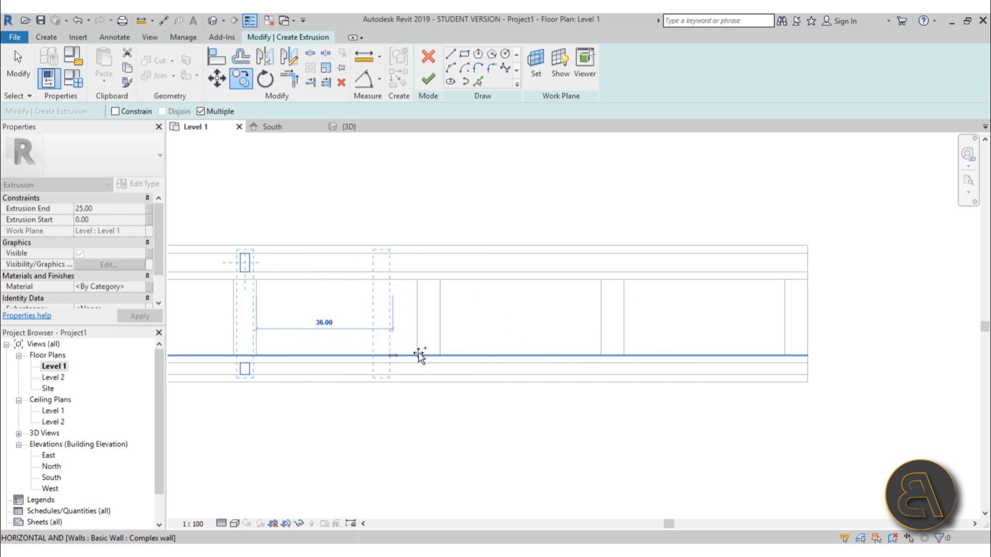
{"action": "left_click", "coordinate": [441, 356]}
{"action": "left_click", "coordinate": [625, 357]}
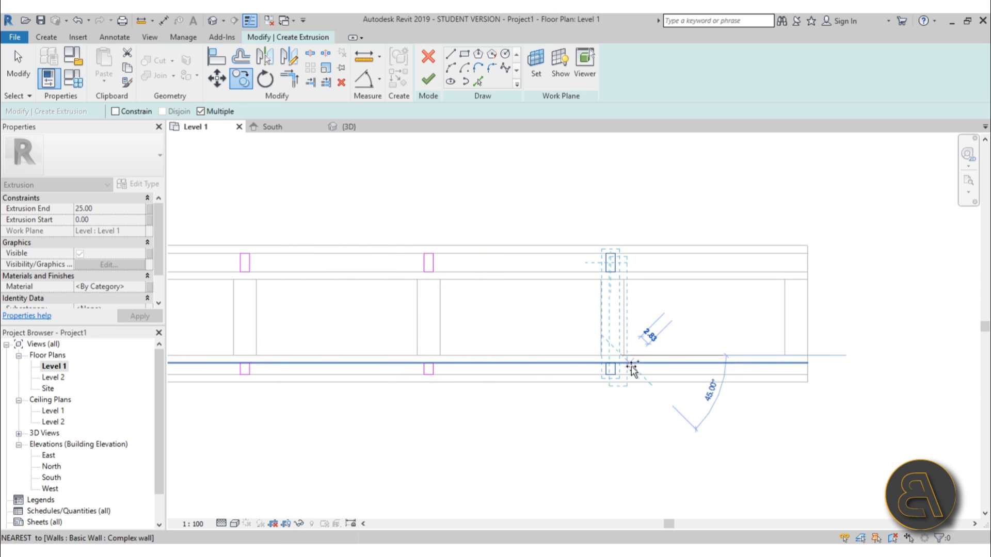
{"action": "left_click", "coordinate": [808, 356]}
{"action": "key", "text": "Escape"}
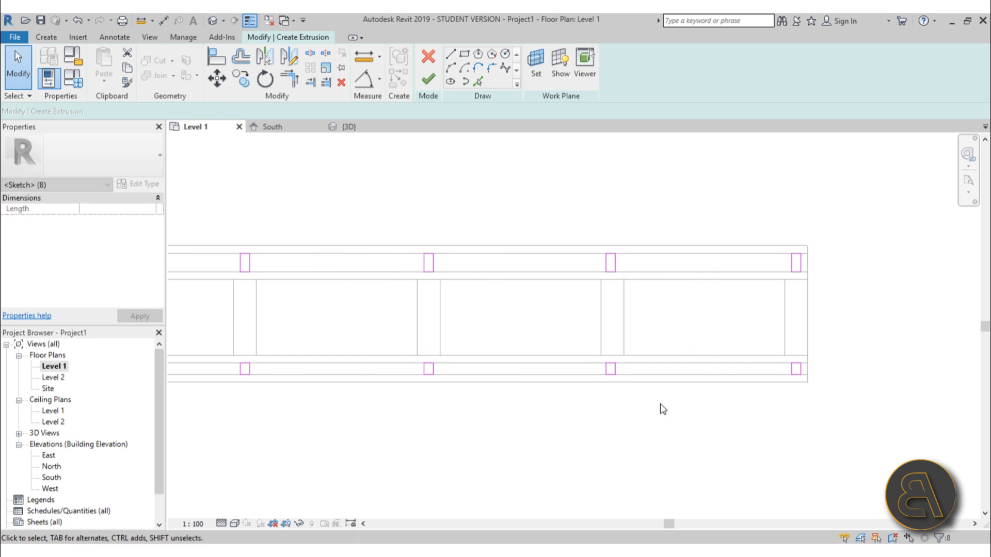
Delete the two batten rectangles at the second-to-last timber column.
{"action": "scroll", "coordinate": [610, 330], "scroll_direction": "up", "scroll_amount": 3}
{"action": "middle_click_drag", "start_coordinate": [611, 330], "coordinate": [597, 351]}
{"action": "scroll", "coordinate": [597, 351], "scroll_direction": "down", "scroll_amount": 2}
{"action": "left_click_drag", "start_coordinate": [481, 194], "coordinate": [590, 514]}
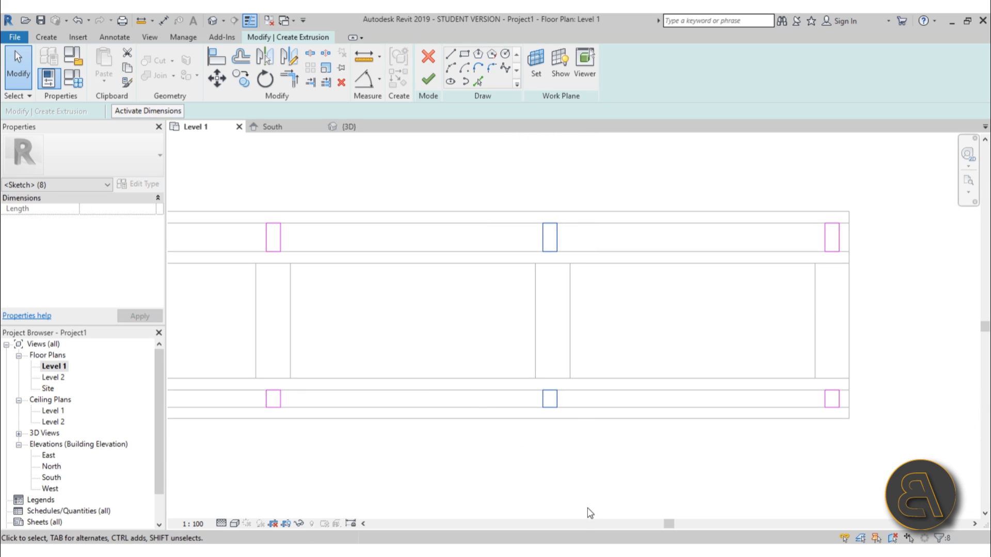
Copy the neighbouring column's pair of rectangles to the emptied column, using matching column edges as reference, and finish the extrusion sketch.
{"action": "left_click_drag", "start_coordinate": [248, 212], "coordinate": [377, 516]}
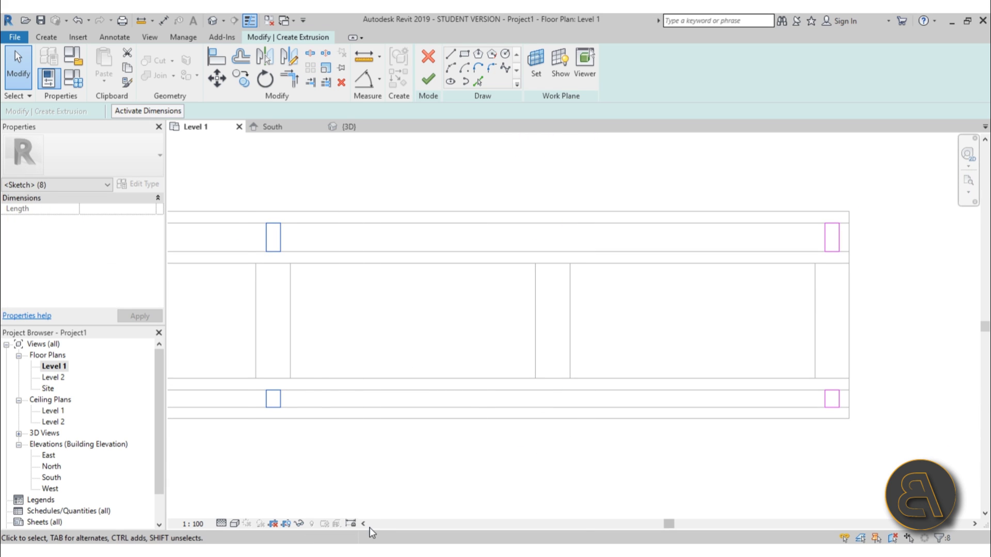
{"action": "key", "text": "c"}
{"action": "key", "text": "o"}
{"action": "left_click", "coordinate": [290, 321]}
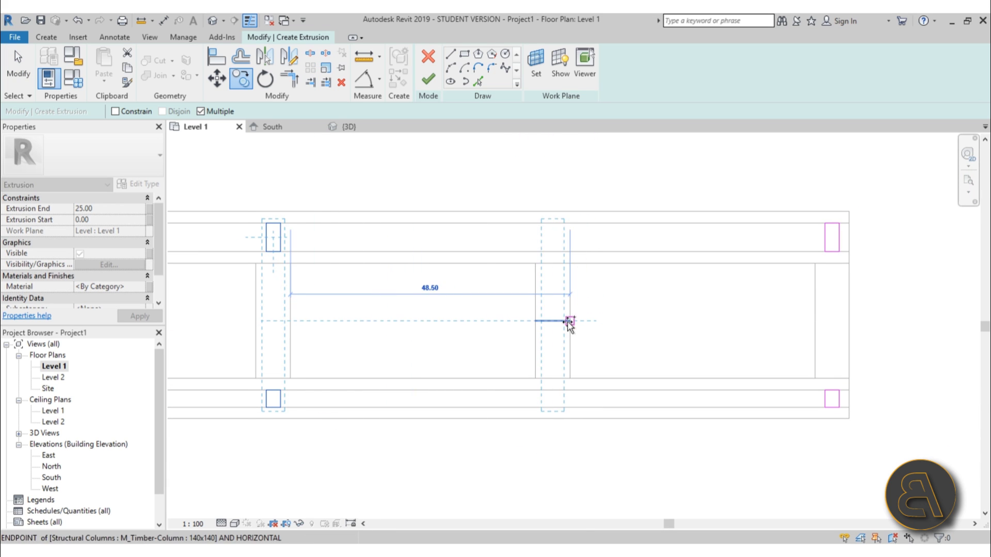
{"action": "left_click", "coordinate": [571, 321]}
{"action": "scroll", "coordinate": [602, 316], "scroll_direction": "down", "scroll_amount": 2}
{"action": "key", "text": "Escape"}
{"action": "scroll", "coordinate": [492, 297], "scroll_direction": "down", "scroll_amount": 1}
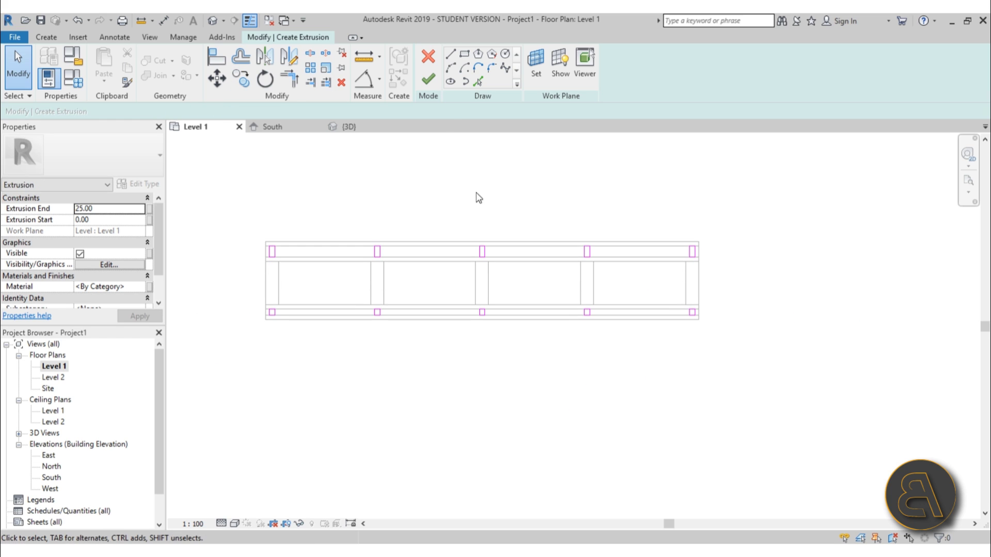
{"action": "left_click", "coordinate": [428, 80]}
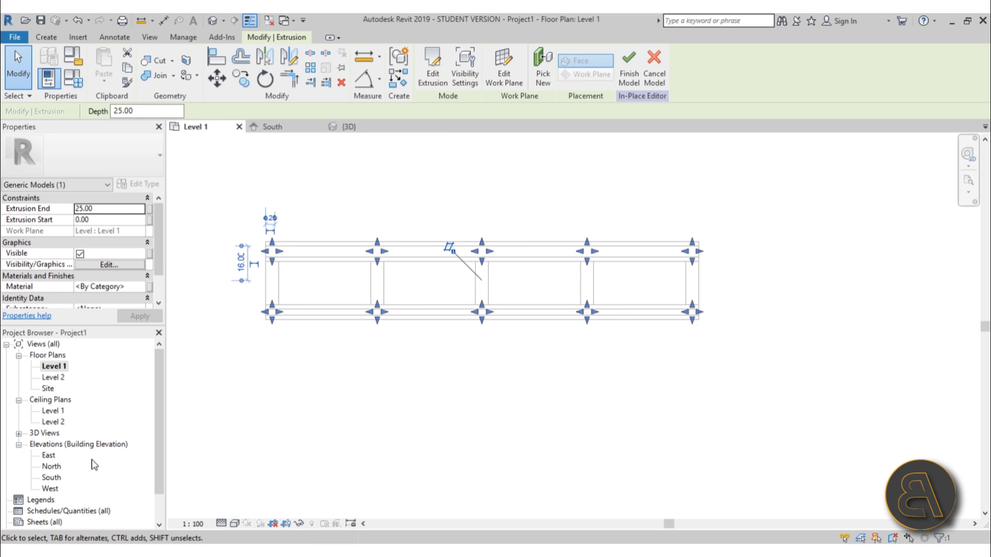
Open the default 3D view and stretch the batten extrusion up to the wall's top, a depth of 200.00.
{"action": "left_click", "coordinate": [19, 434]}
{"action": "double_click", "coordinate": [49, 443]}
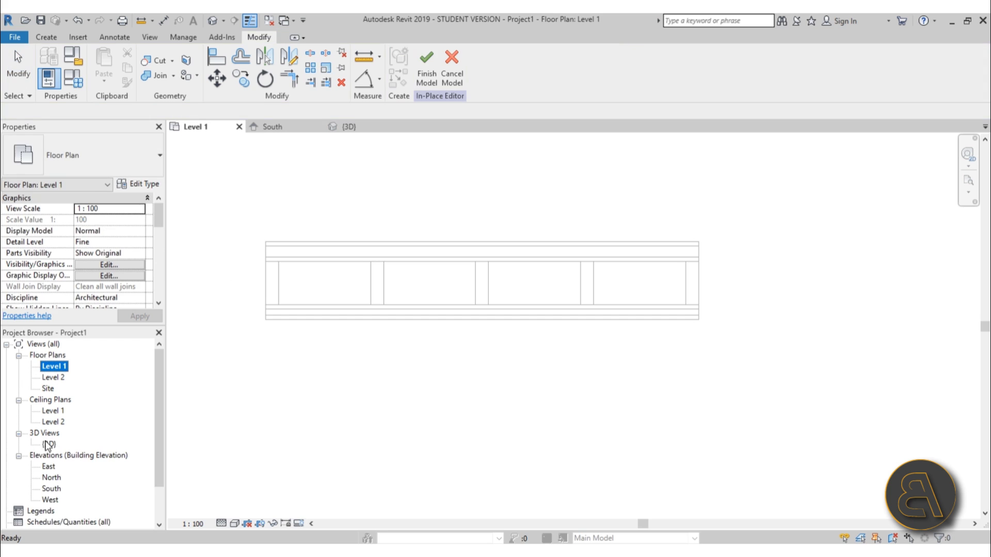
{"action": "scroll", "coordinate": [536, 312], "scroll_direction": "down", "scroll_amount": 3}
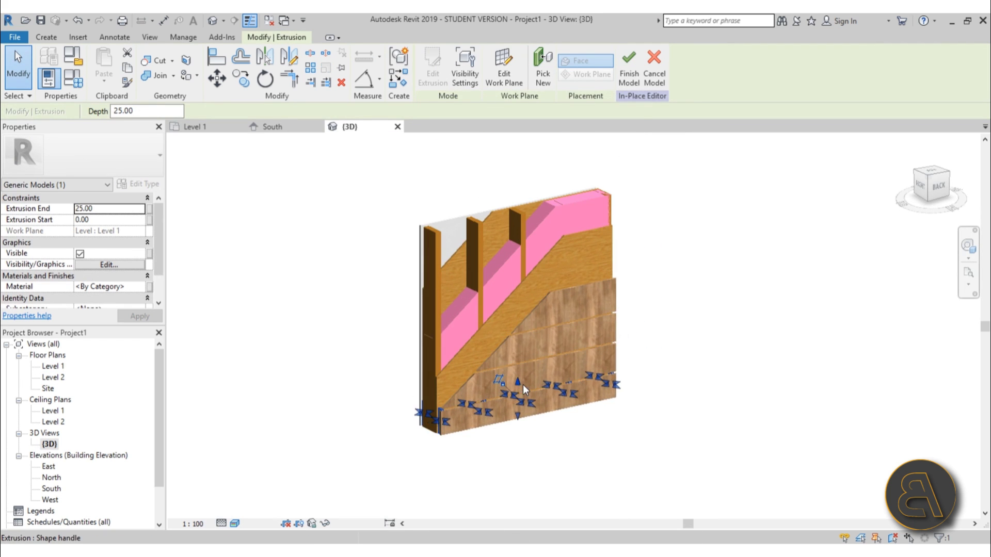
{"action": "left_click_drag", "start_coordinate": [518, 383], "coordinate": [522, 209]}
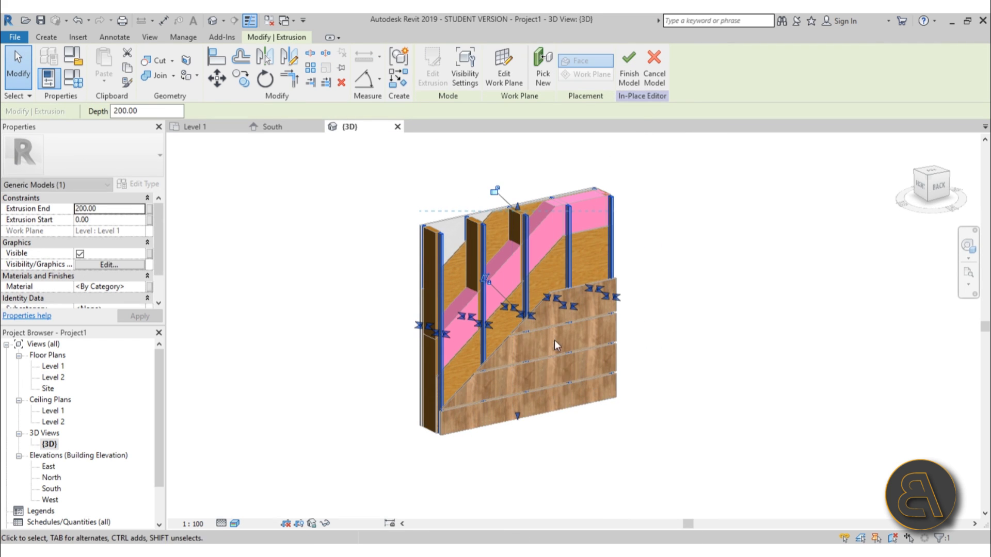
{"action": "scroll", "coordinate": [517, 430], "scroll_direction": "up", "scroll_amount": 2}
{"action": "left_click_drag", "start_coordinate": [520, 408], "coordinate": [522, 406]}
Search the materials for "wood" and assign Sash to the batten extrusion.
{"action": "scroll", "coordinate": [531, 431], "scroll_direction": "down", "scroll_amount": 2}
{"action": "middle_click_drag", "start_coordinate": [531, 431], "coordinate": [432, 235], "text": "shift"}
{"action": "left_click", "coordinate": [431, 235]}
{"action": "left_click", "coordinate": [144, 286]}
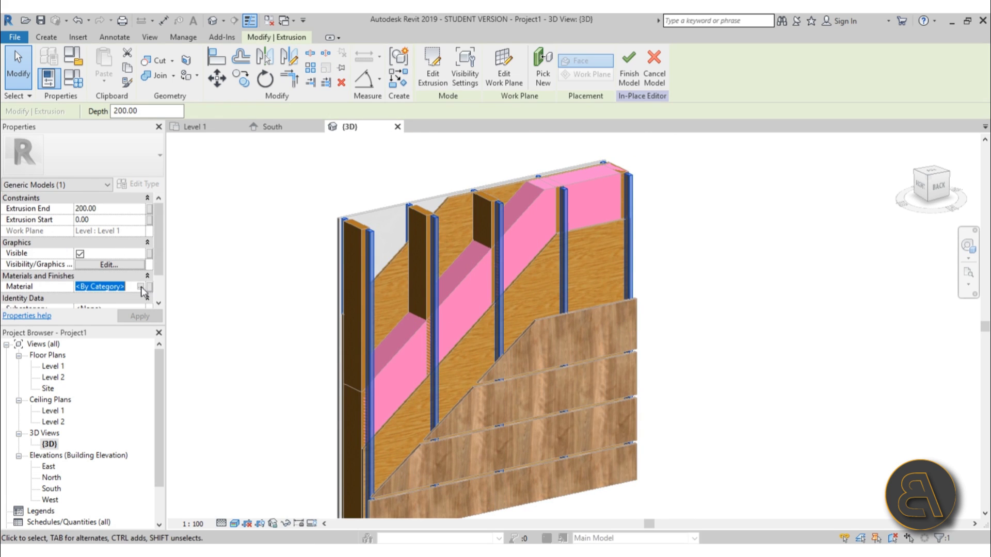
{"action": "left_click", "coordinate": [141, 286]}
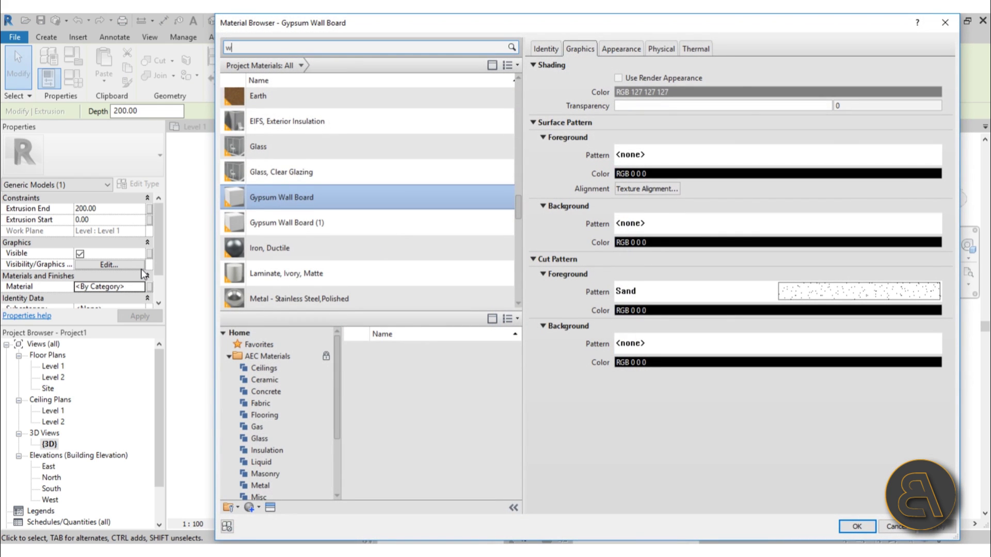
{"action": "scroll", "coordinate": [345, 196], "scroll_direction": "down", "scroll_amount": 3}
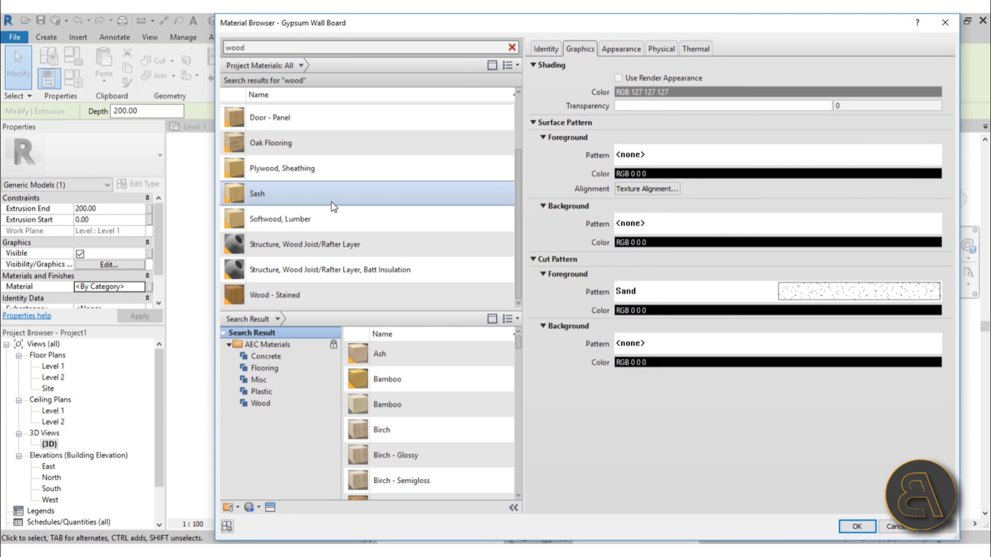
{"action": "double_click", "coordinate": [265, 203]}
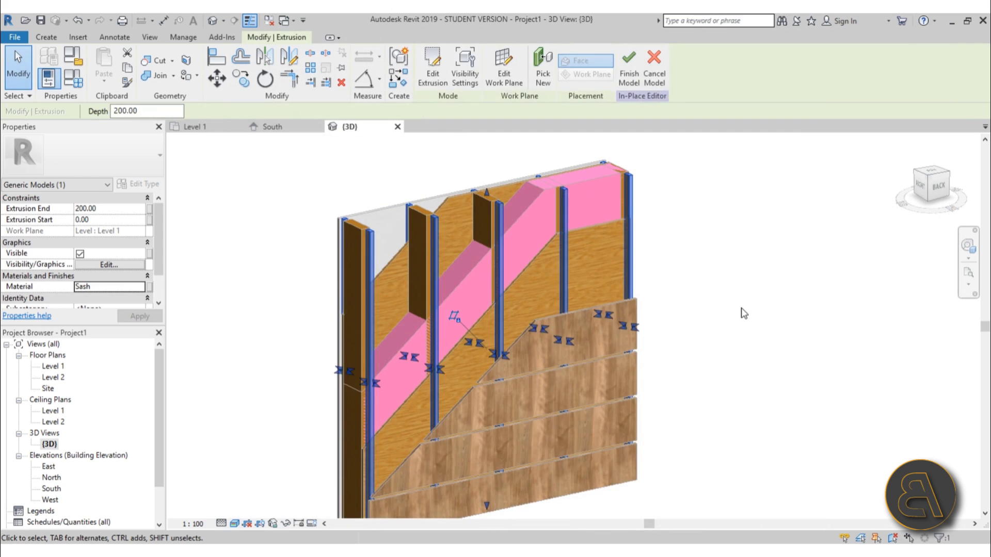
{"action": "left_click", "coordinate": [744, 314]}
Start a void extrusion and pick the outer wood sheathing part as its work plane.
{"action": "middle_click_drag", "start_coordinate": [539, 287], "coordinate": [488, 254]}
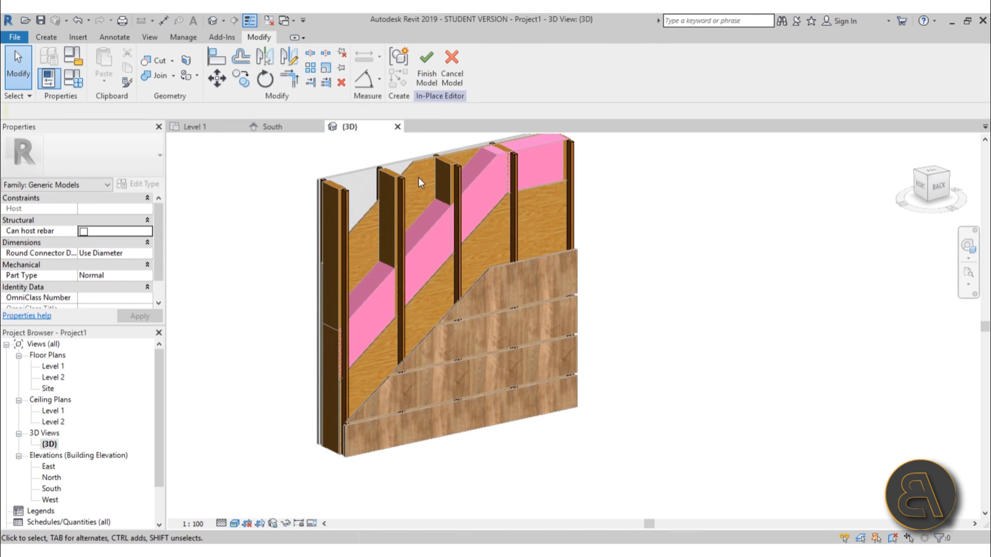
{"action": "scroll", "coordinate": [397, 184], "scroll_direction": "up", "scroll_amount": 5}
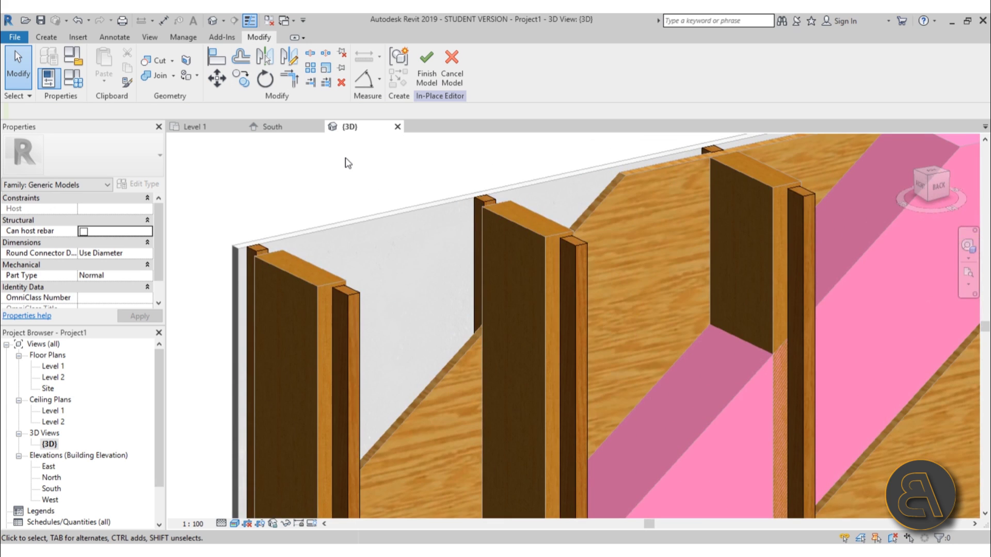
{"action": "scroll", "coordinate": [349, 163], "scroll_direction": "down", "scroll_amount": 5}
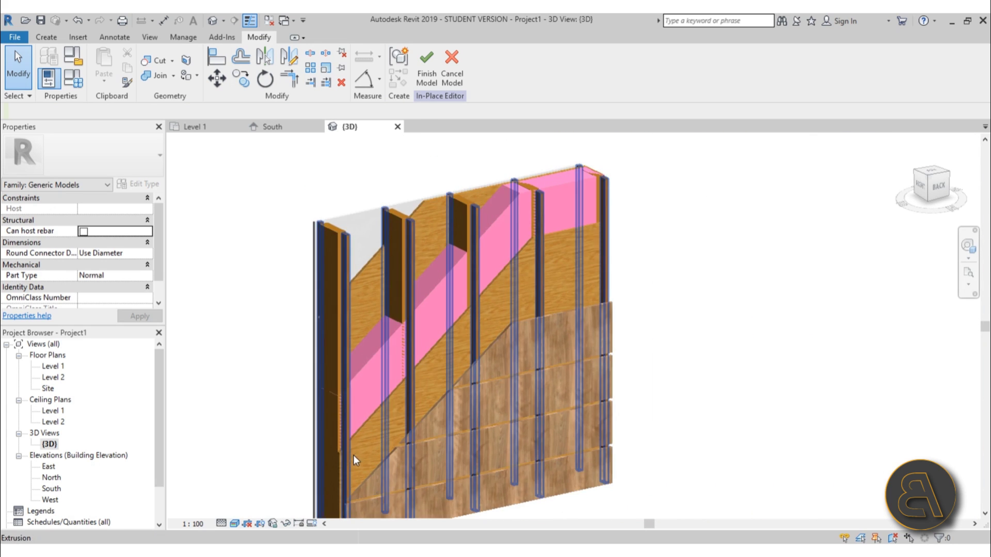
{"action": "scroll", "coordinate": [280, 372], "scroll_direction": "up", "scroll_amount": 4}
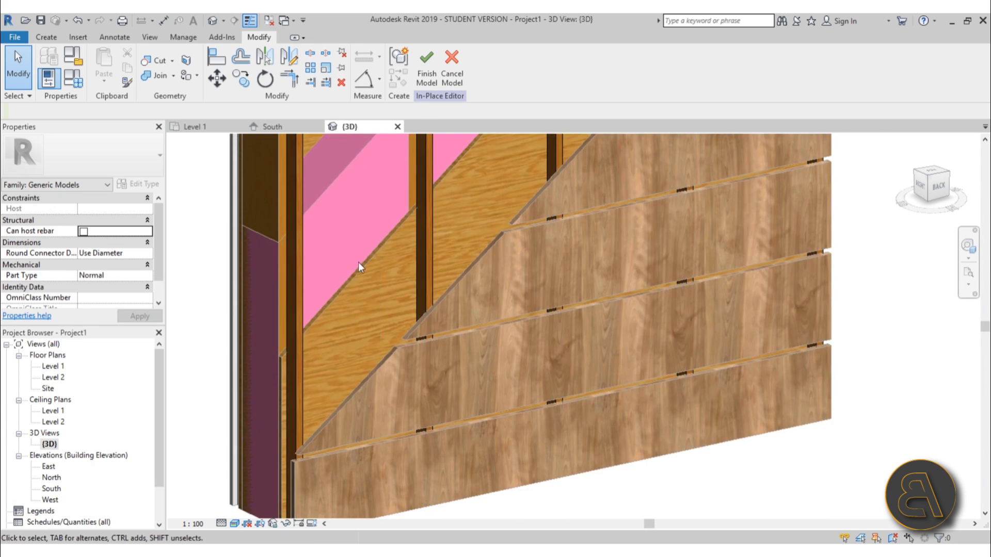
{"action": "scroll", "coordinate": [358, 263], "scroll_direction": "down", "scroll_amount": 3}
{"action": "middle_click_drag", "start_coordinate": [358, 262], "coordinate": [406, 119], "text": "shift"}
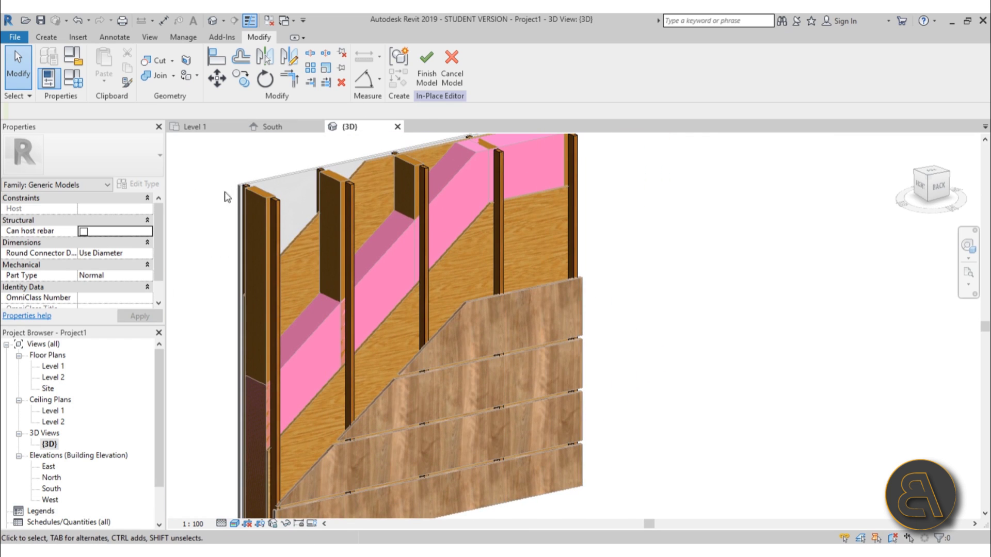
{"action": "left_click", "coordinate": [46, 38]}
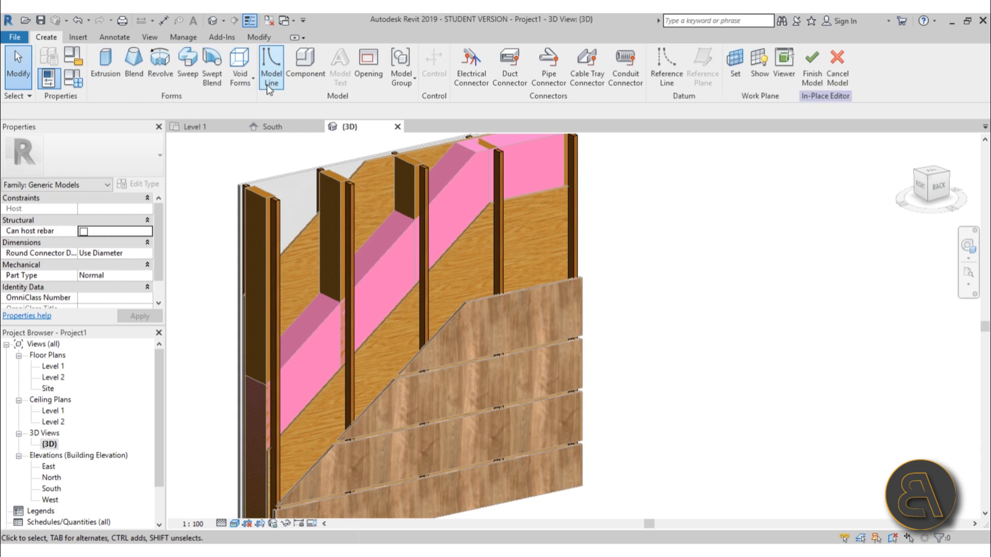
{"action": "left_click", "coordinate": [239, 88]}
{"action": "left_click", "coordinate": [235, 105]}
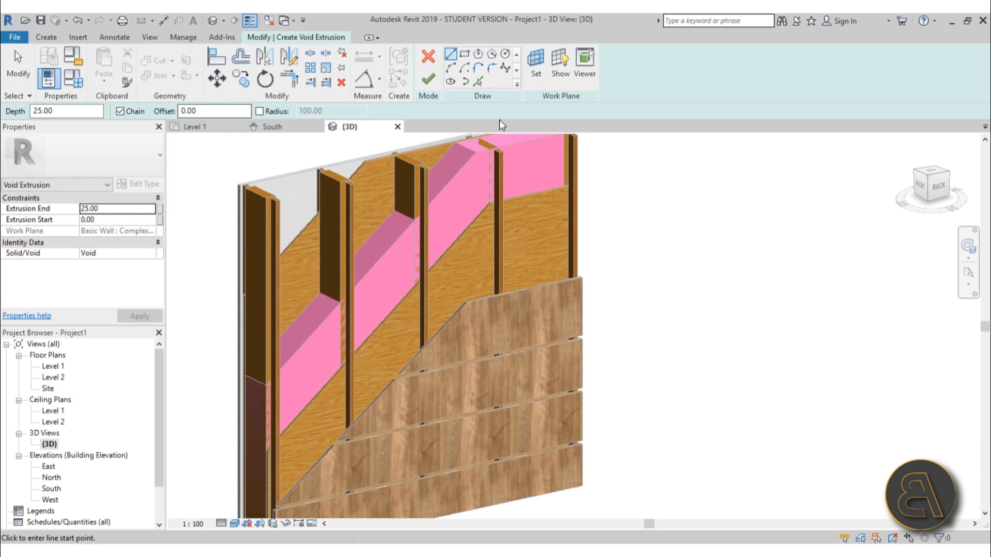
{"action": "left_click", "coordinate": [536, 75]}
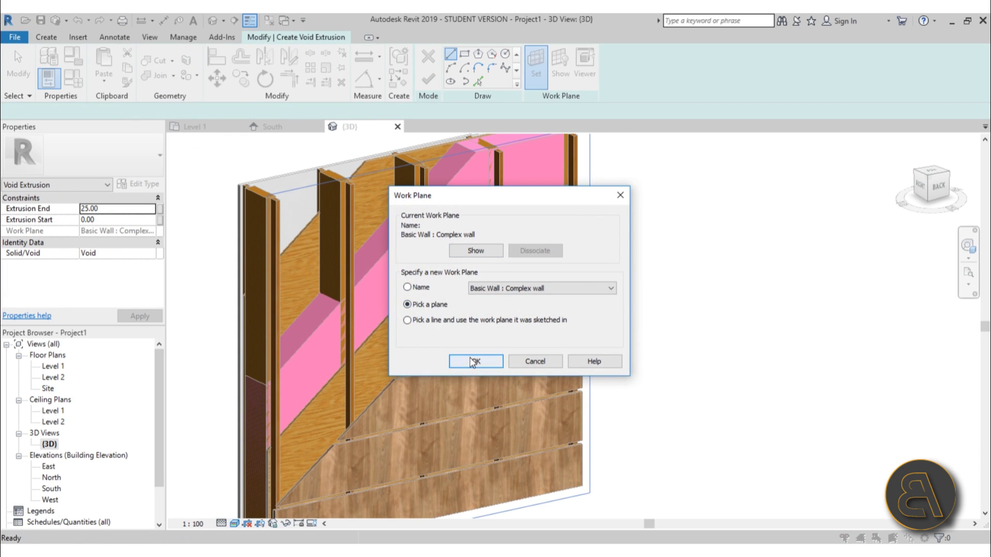
{"action": "left_click", "coordinate": [470, 357]}
{"action": "scroll", "coordinate": [526, 196], "scroll_direction": "up", "scroll_amount": 5}
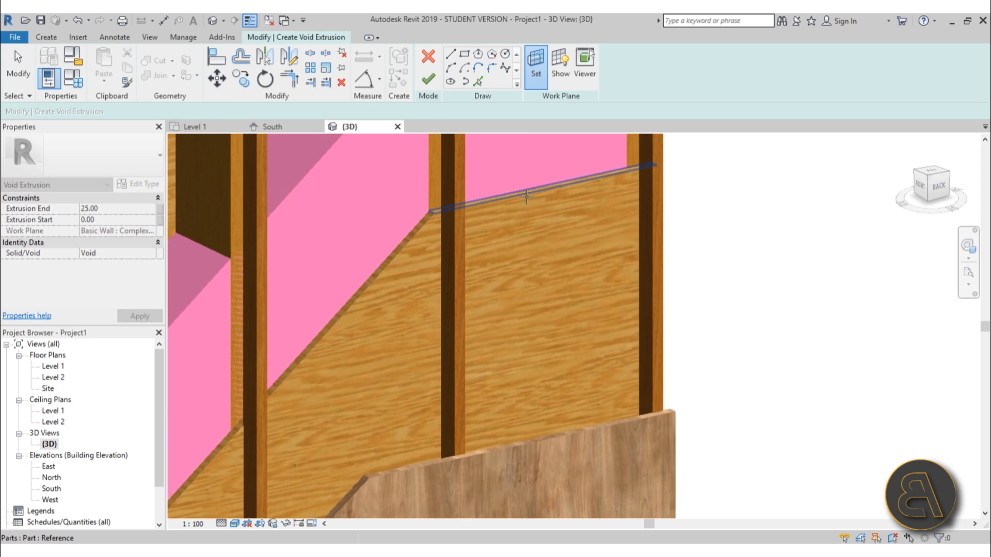
{"action": "left_click", "coordinate": [527, 197]}
{"action": "scroll", "coordinate": [527, 197], "scroll_direction": "down", "scroll_amount": 5}
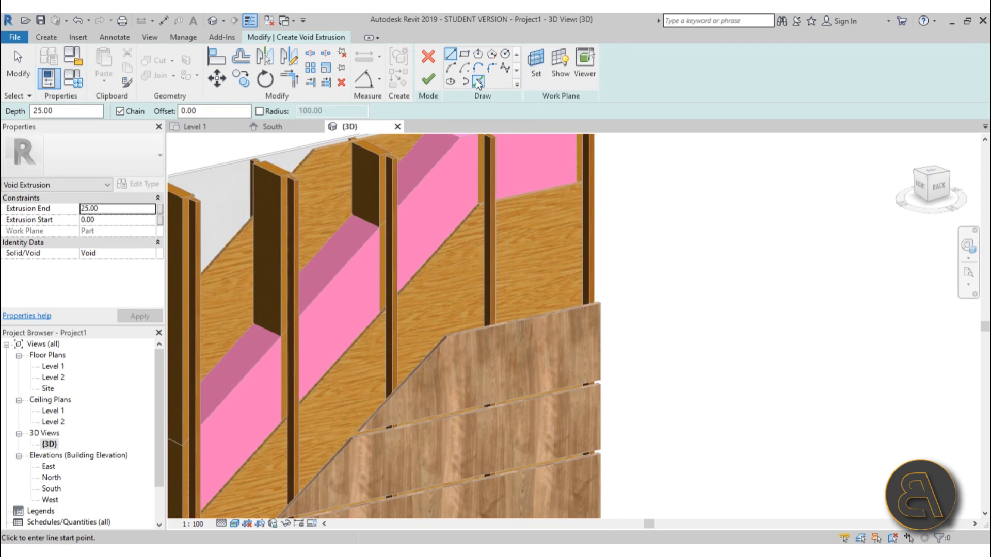
Sketch the void profile from the sheathing's cut edge and straight lines running around the wall's exposed upper part.
{"action": "left_click", "coordinate": [479, 83]}
{"action": "left_click", "coordinate": [467, 225]}
{"action": "scroll", "coordinate": [467, 225], "scroll_direction": "down", "scroll_amount": 5}
{"action": "left_click", "coordinate": [450, 53]}
{"action": "scroll", "coordinate": [531, 242], "scroll_direction": "down", "scroll_amount": 1}
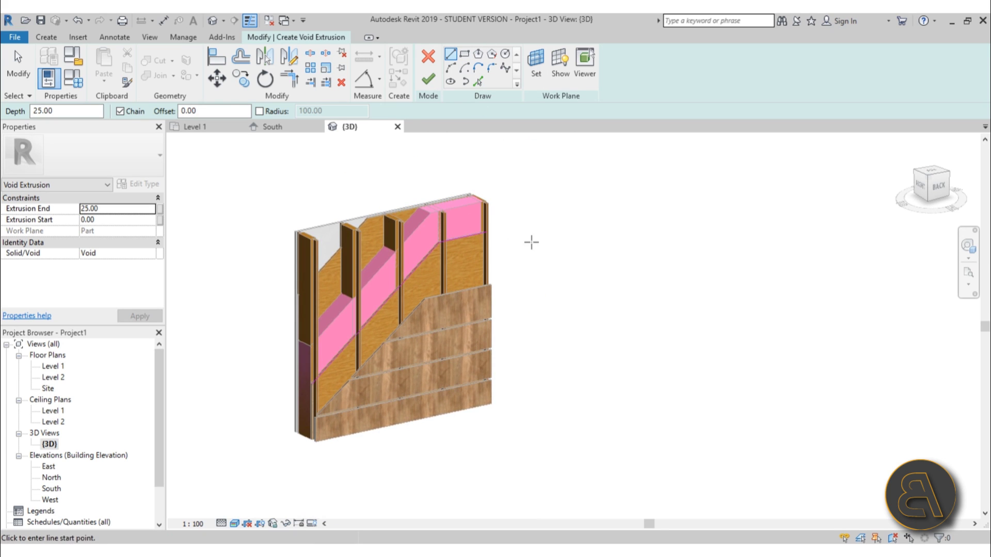
{"action": "left_click", "coordinate": [531, 242]}
{"action": "left_click", "coordinate": [532, 155]}
{"action": "left_click", "coordinate": [270, 212]}
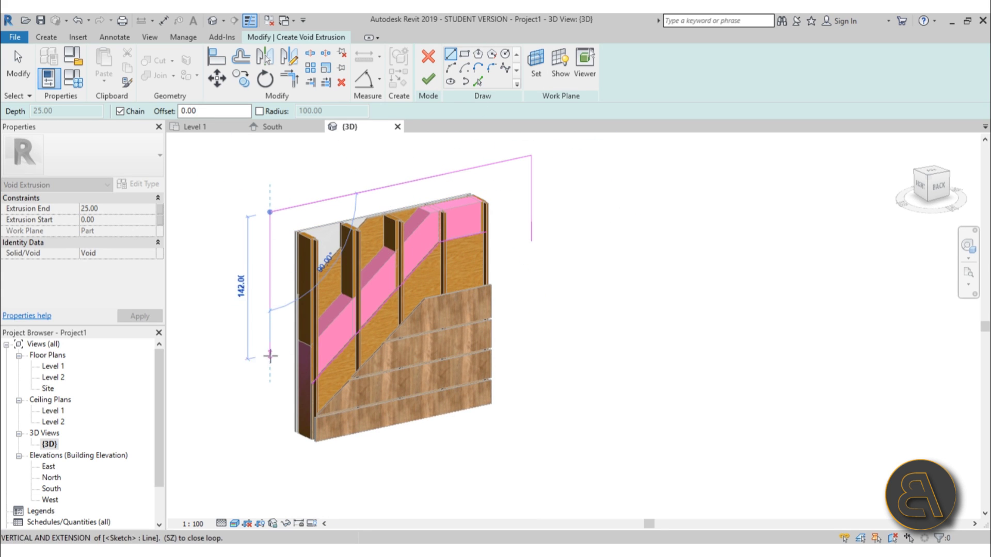
{"action": "left_click", "coordinate": [270, 356]}
{"action": "key", "text": "Escape"}
{"action": "key", "text": "Escape"}
Trim the void sketch into a closed loop and finish it to cut the outer battens along the sheathing edge.
{"action": "key", "text": "t"}
{"action": "key", "text": "r"}
{"action": "left_click", "coordinate": [270, 351]}
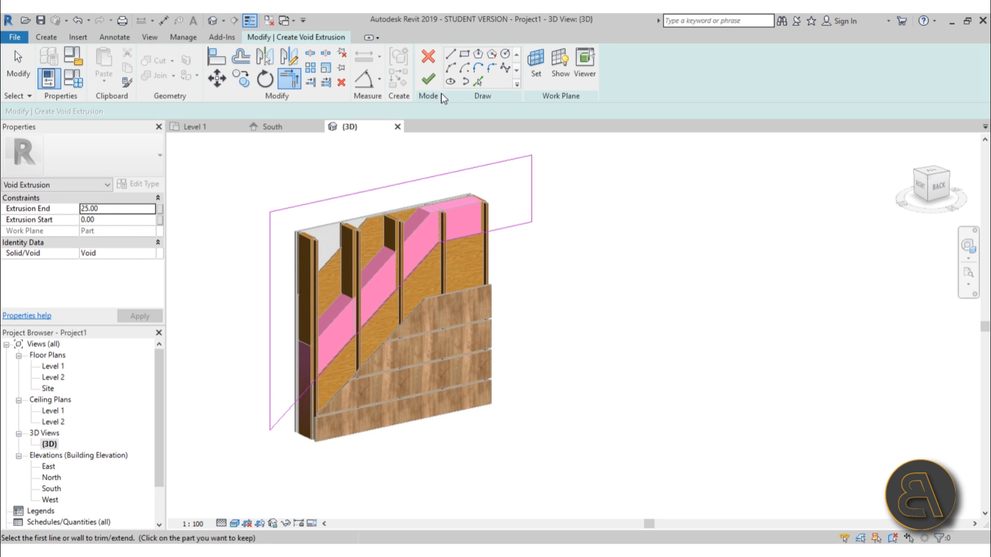
{"action": "left_click", "coordinate": [428, 79]}
{"action": "scroll", "coordinate": [379, 279], "scroll_direction": "up", "scroll_amount": 3}
{"action": "left_click_drag", "start_coordinate": [380, 279], "coordinate": [503, 323]}
{"action": "left_click", "coordinate": [712, 340]}
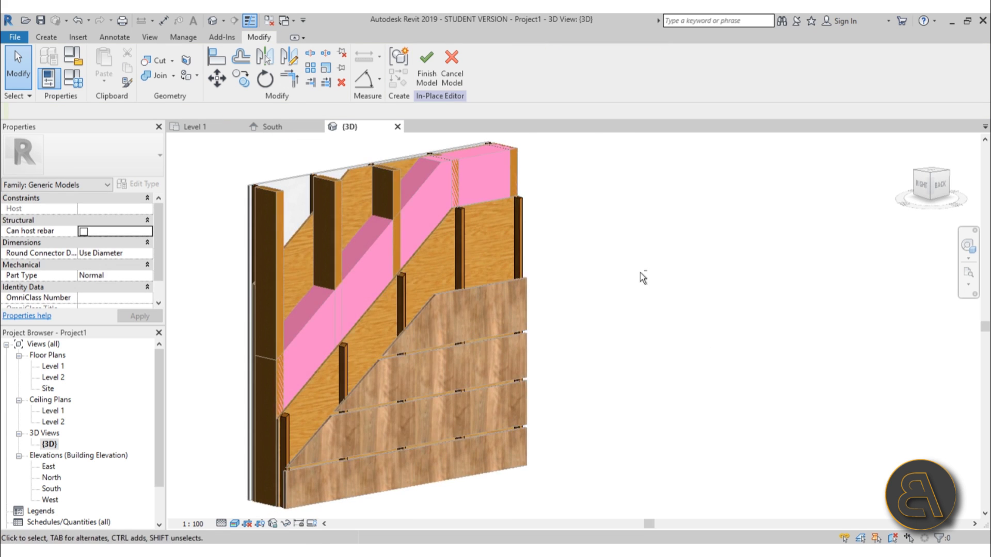
Check the cut battens against the wall layers and finish the in-place model.
{"action": "scroll", "coordinate": [426, 306], "scroll_direction": "up", "scroll_amount": 2}
{"action": "middle_click_drag", "start_coordinate": [425, 306], "coordinate": [537, 201]}
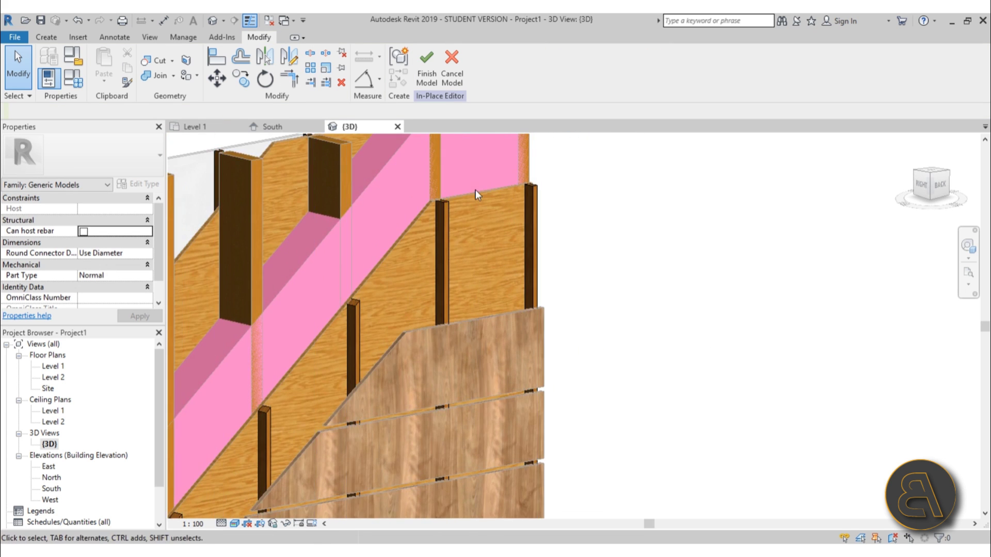
{"action": "scroll", "coordinate": [486, 190], "scroll_direction": "down", "scroll_amount": 2}
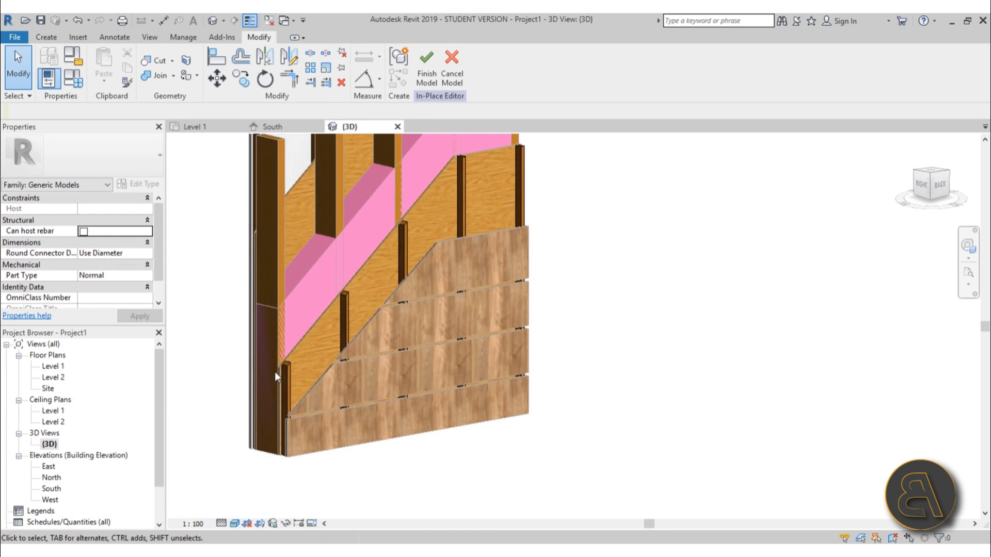
{"action": "middle_click_drag", "start_coordinate": [451, 193], "coordinate": [512, 162], "text": "shift"}
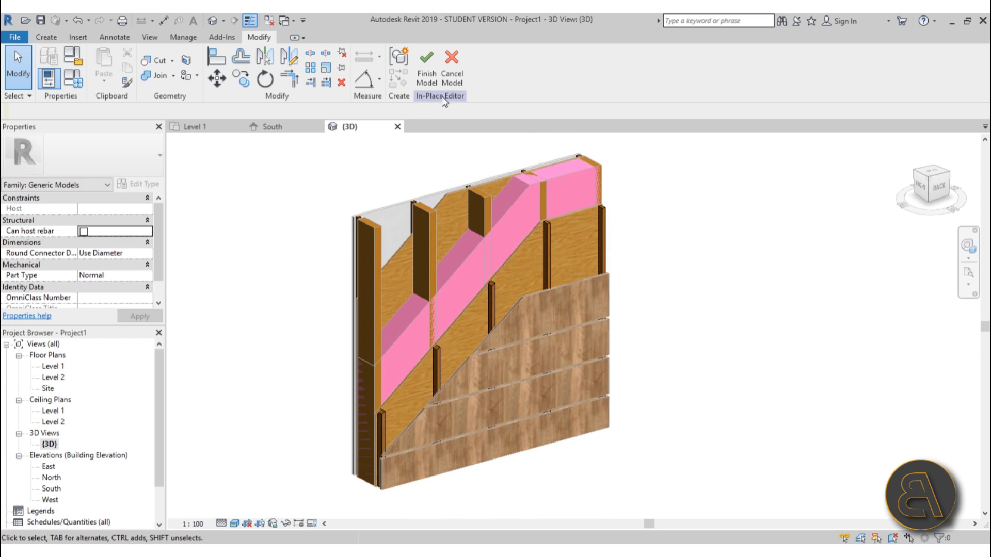
{"action": "left_click", "coordinate": [427, 67]}
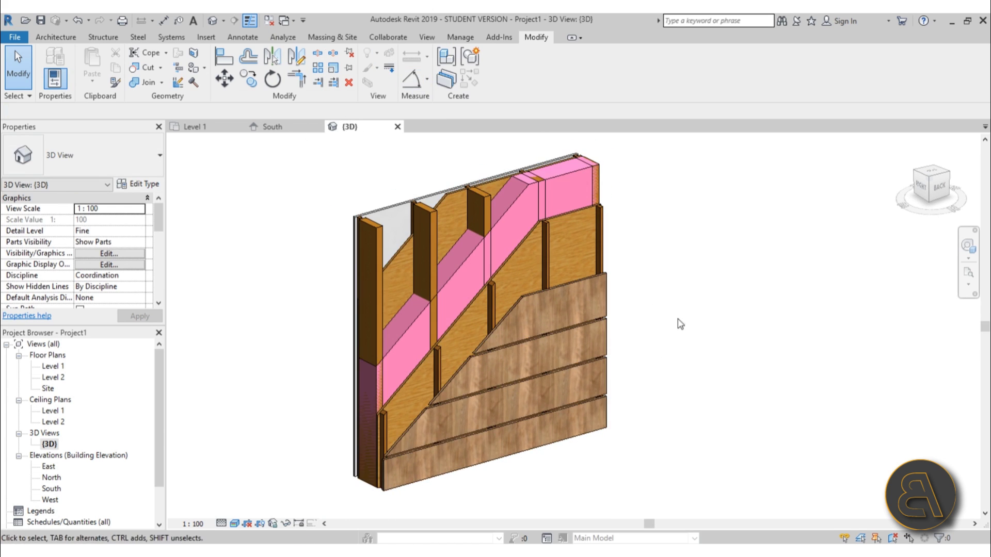
Render the 3D view of the wall at Draft quality and screen resolution, letting the rendering run to completion.
{"action": "middle_click_drag", "start_coordinate": [659, 339], "coordinate": [641, 338]}
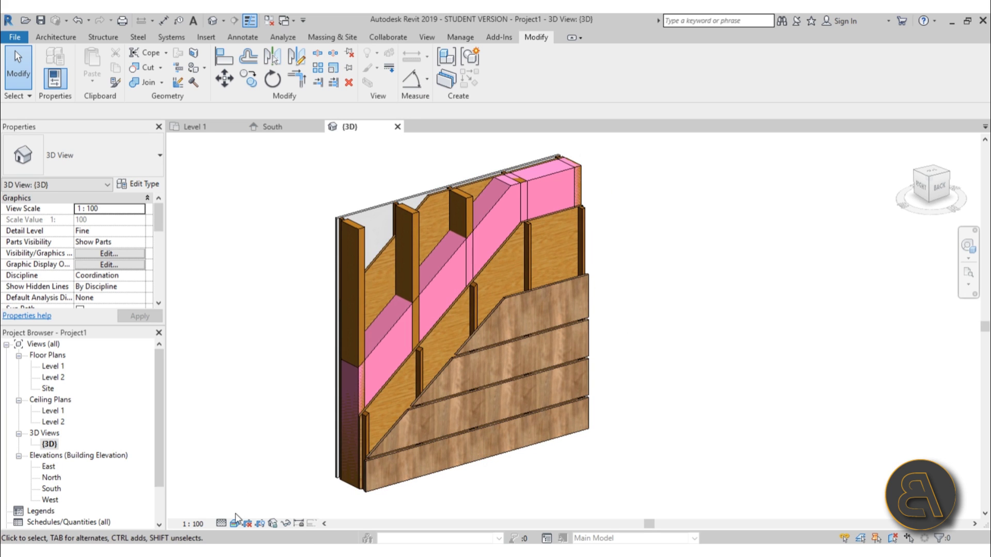
{"action": "middle_click_drag", "start_coordinate": [325, 336], "coordinate": [279, 312], "text": "shift"}
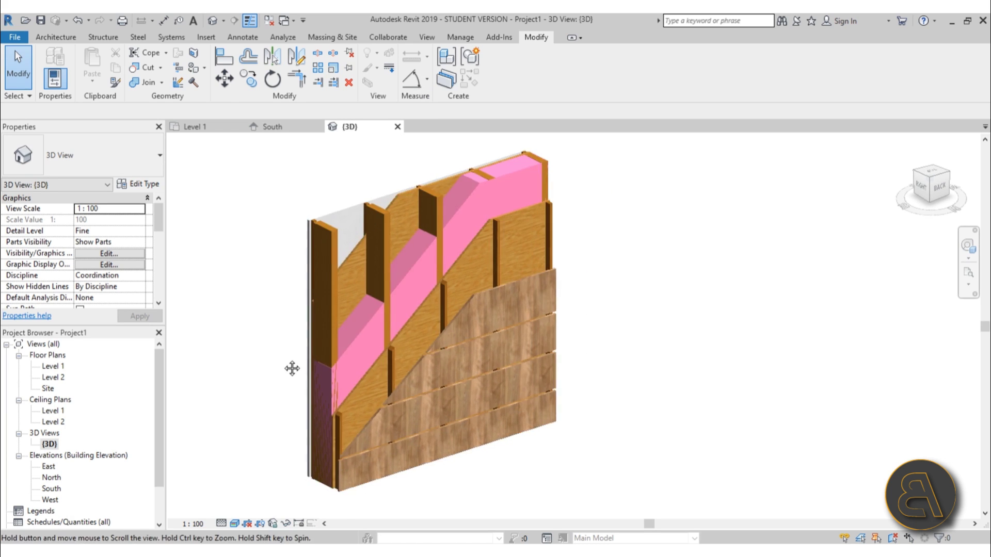
{"action": "key", "text": "r"}
{"action": "key", "text": "r"}
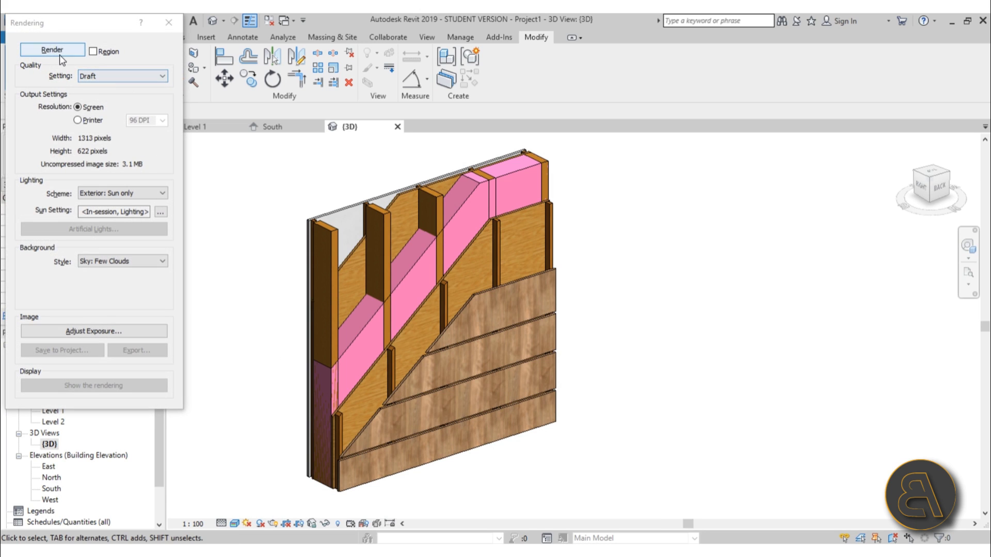
{"action": "left_click", "coordinate": [60, 55]}
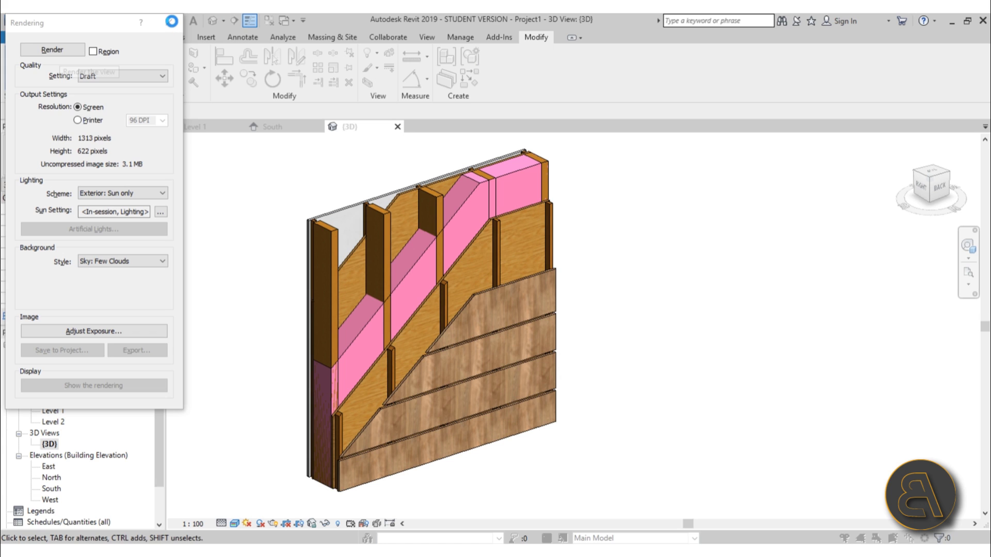
{"action": "left_click", "coordinate": [258, 126]}
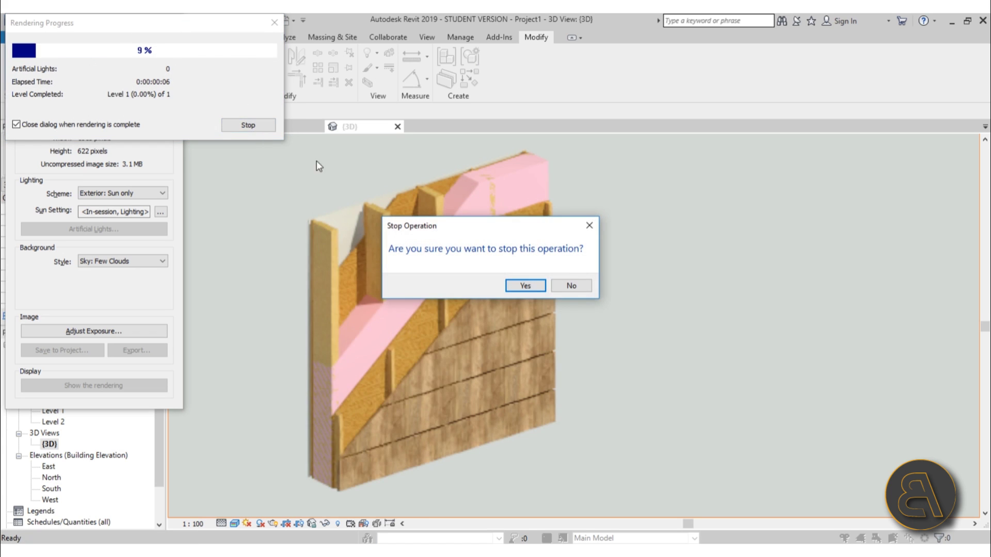
{"action": "left_click", "coordinate": [572, 288]}
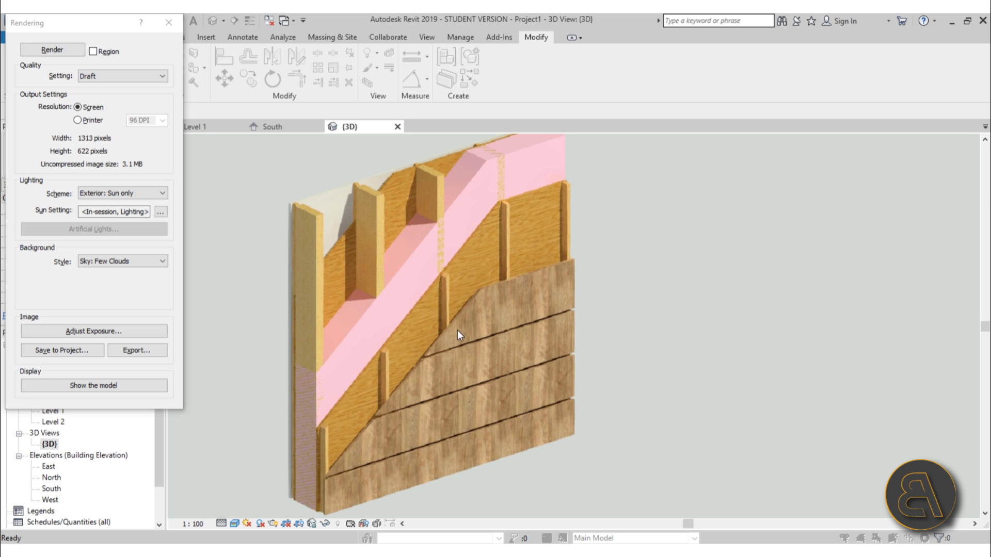
{"action": "scroll", "coordinate": [457, 330], "scroll_direction": "down", "scroll_amount": 1}
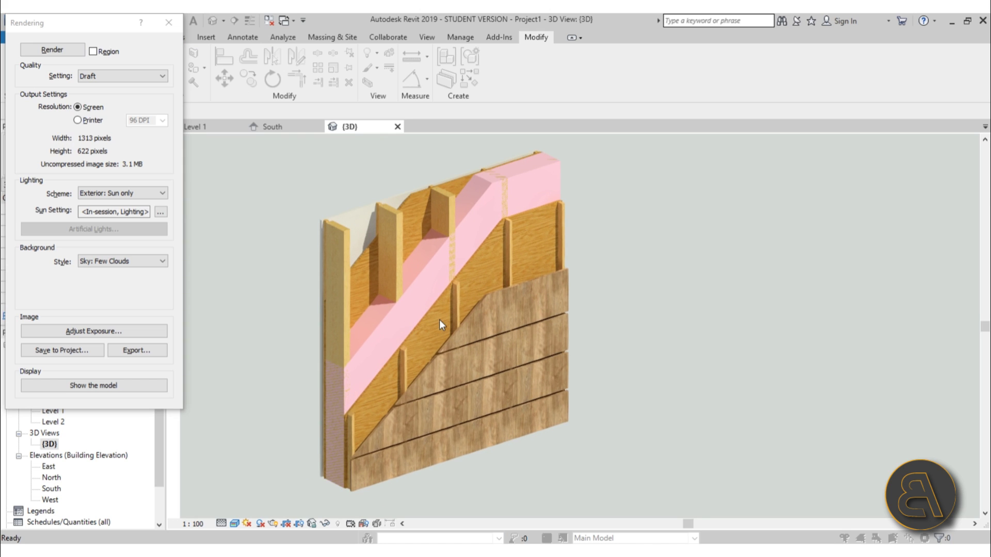